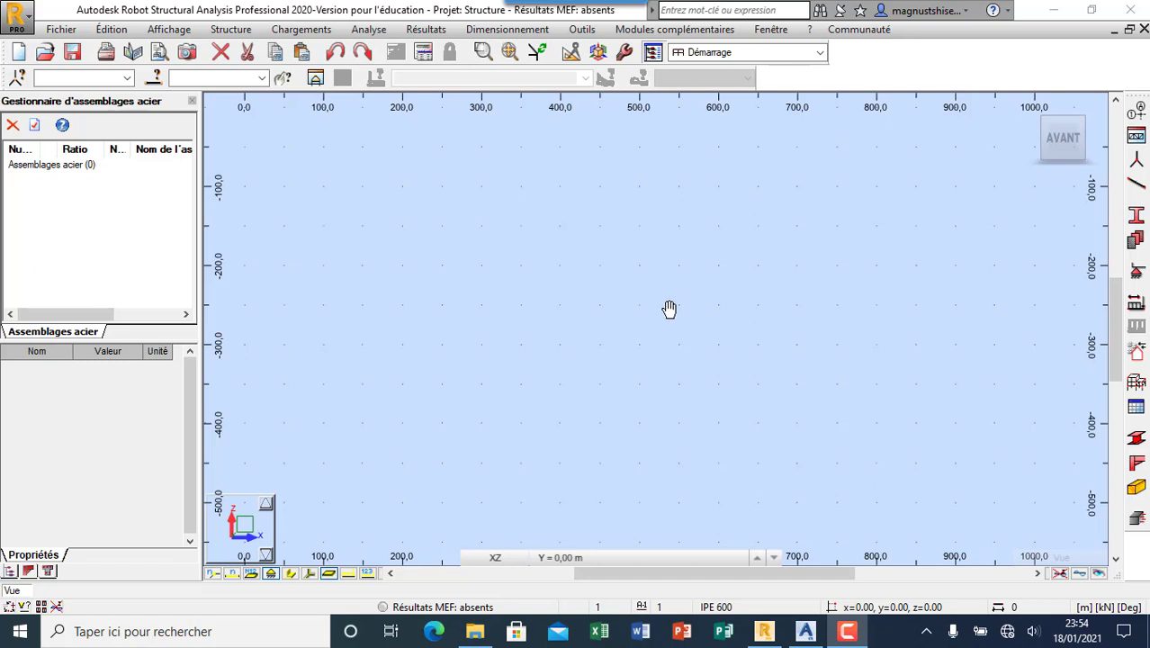
Start inserting a library structure from STRUCTURES A BARRES : Géométries types, choosing Portique plan à plusieurs nefs.
click(243, 30)
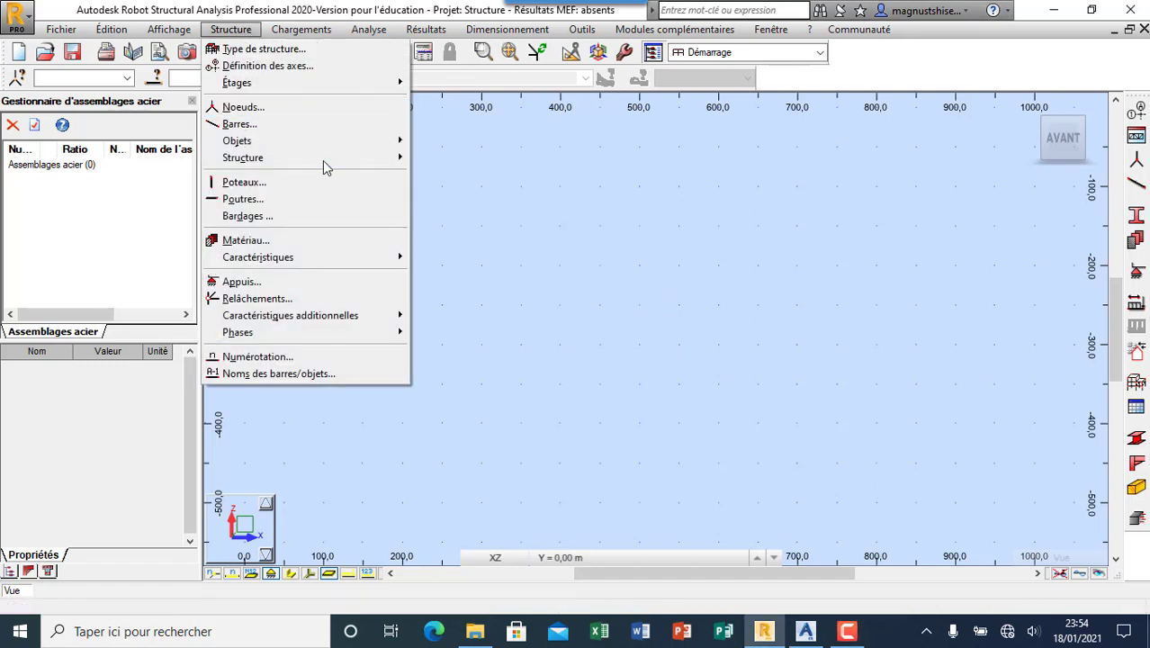
mouse_move(324, 158)
click(458, 158)
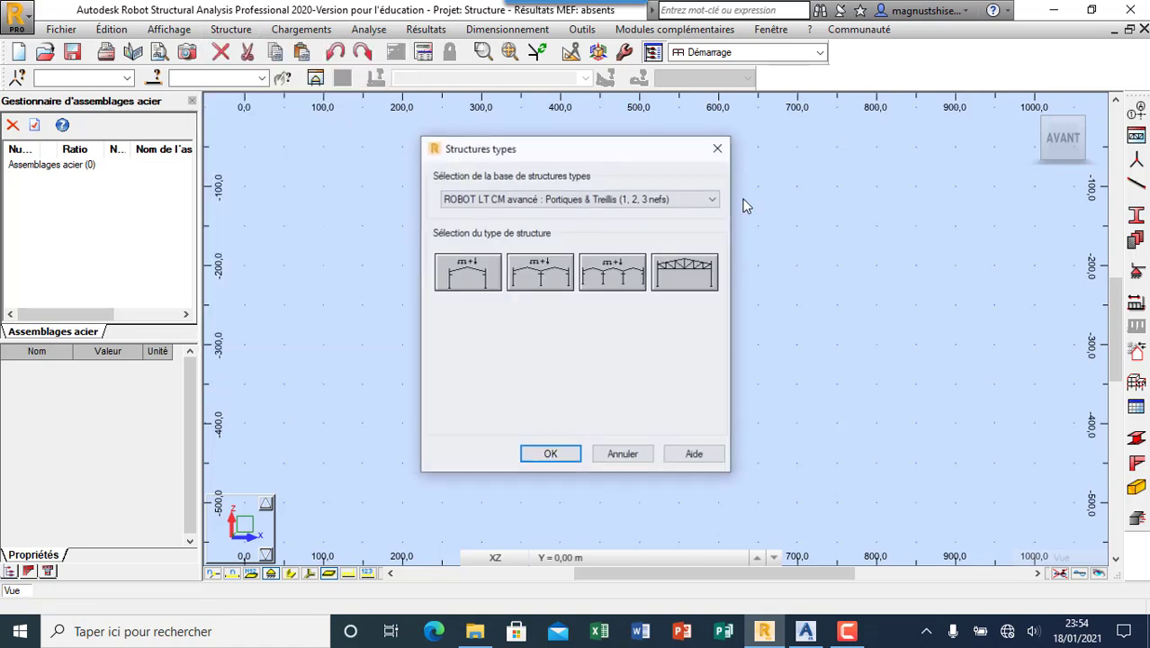
click(700, 205)
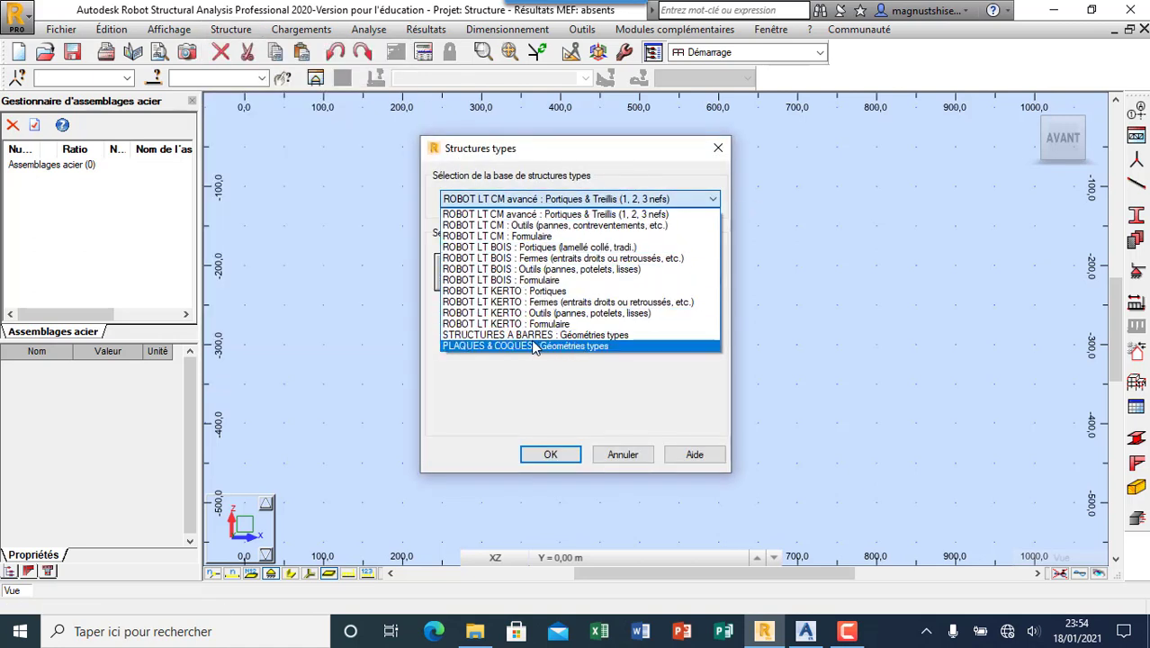
click(591, 335)
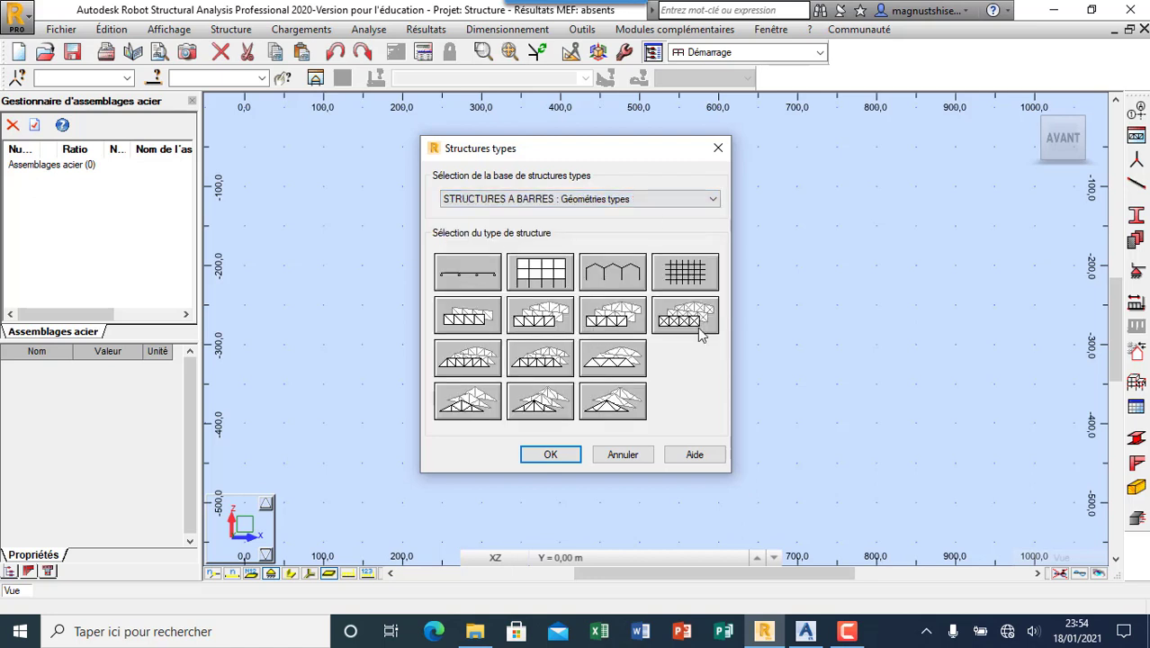
double_click(615, 284)
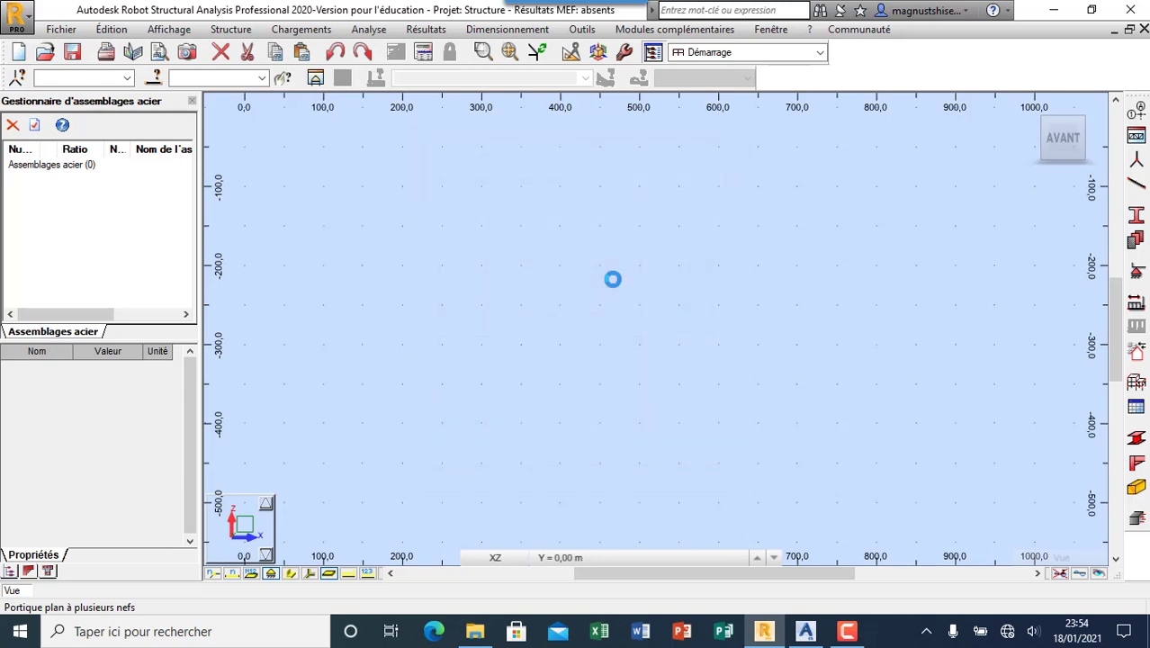
drag(835, 39, 460, 82)
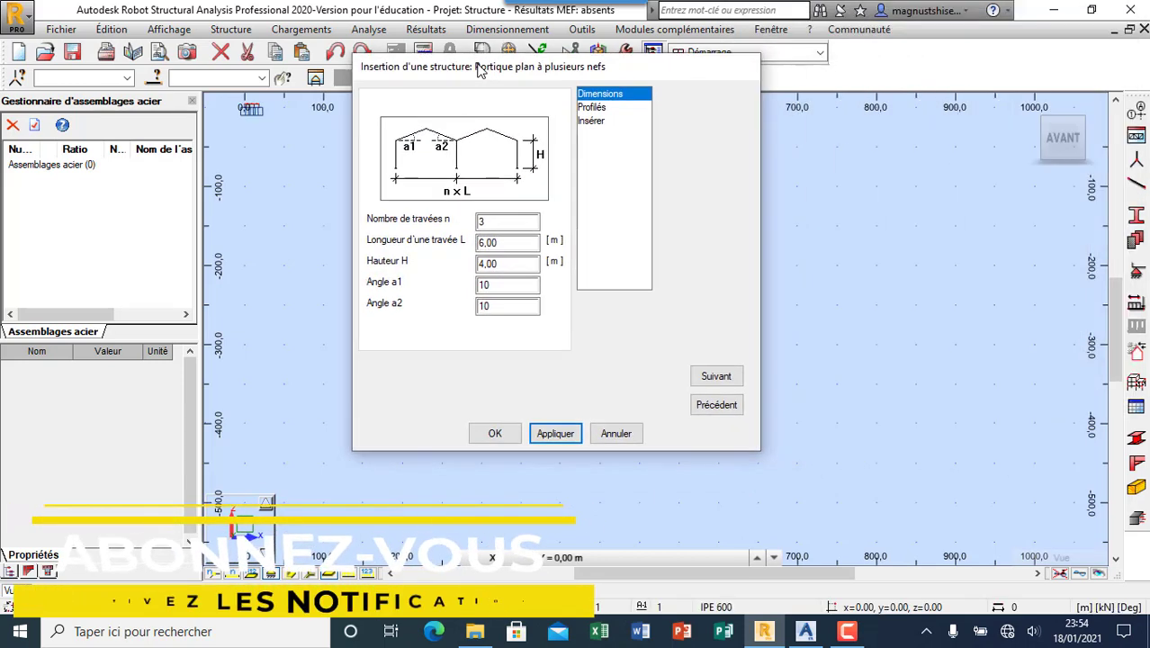
Define the frame's dimensions as 3 bays of 6.00 m, height 4.00 m, and angles a1 and a2 of 10.
click(509, 247)
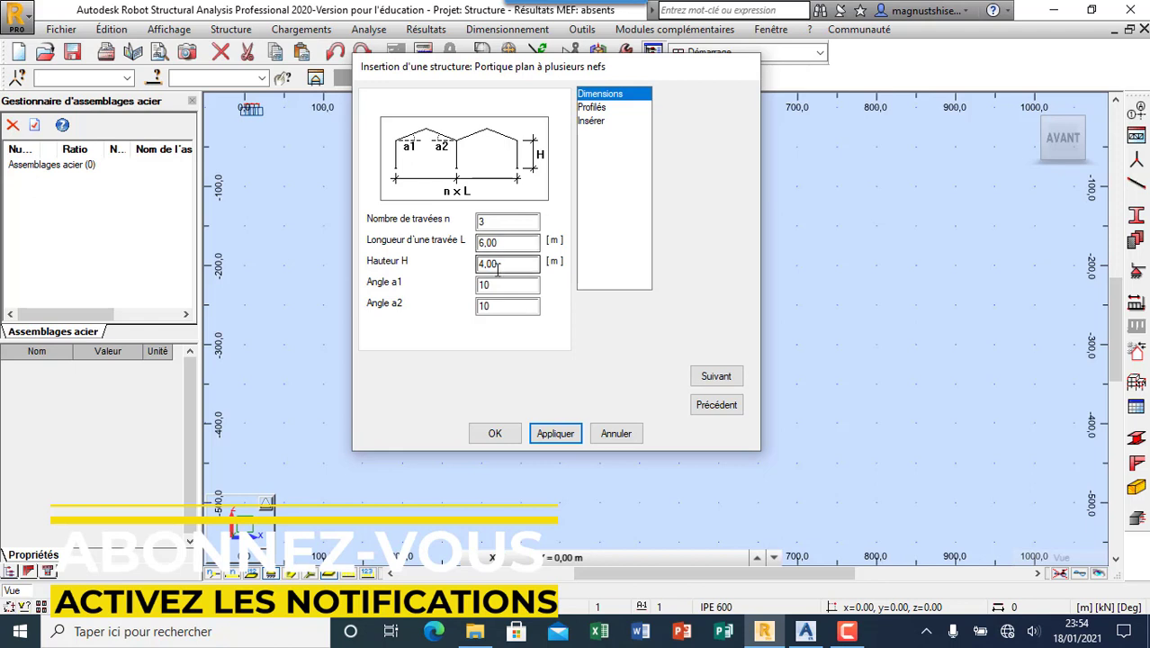
click(497, 266)
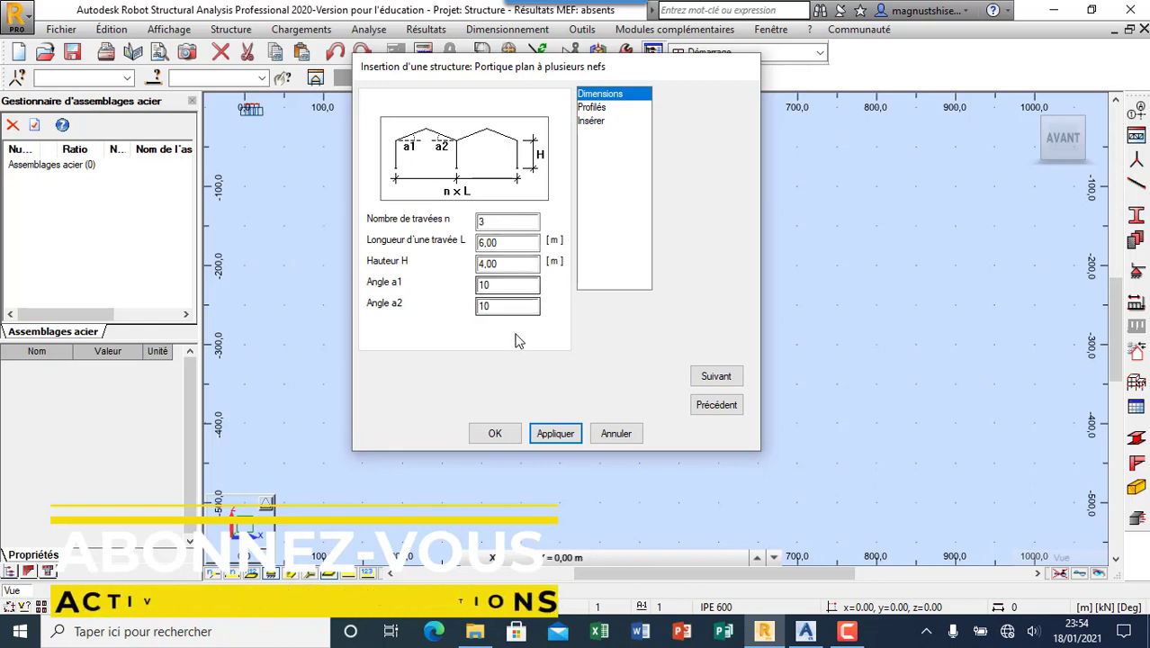
click(482, 223)
text(3)
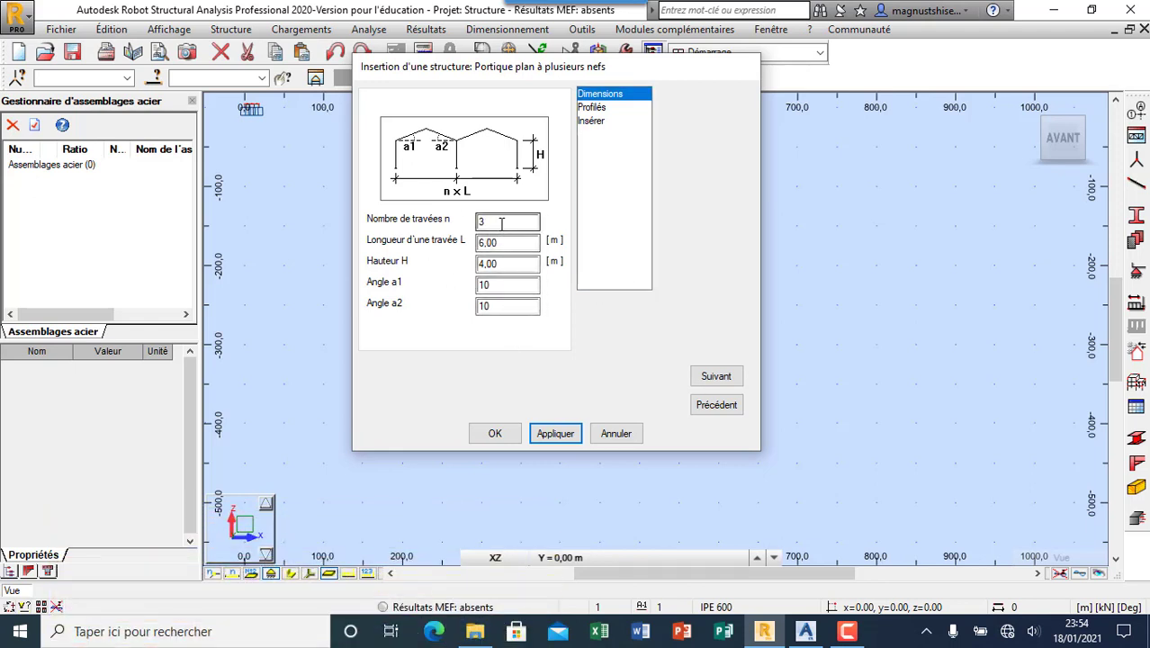
Assign the frame the IPE 400 profile from the OTUA catalogue.
click(597, 108)
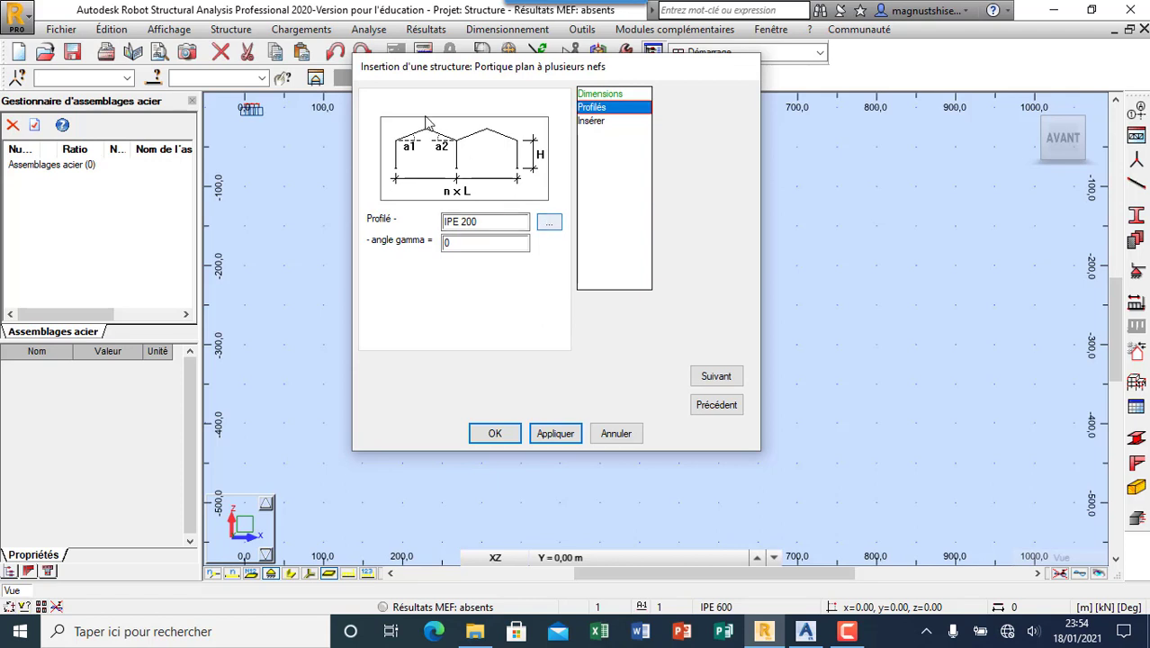
click(549, 224)
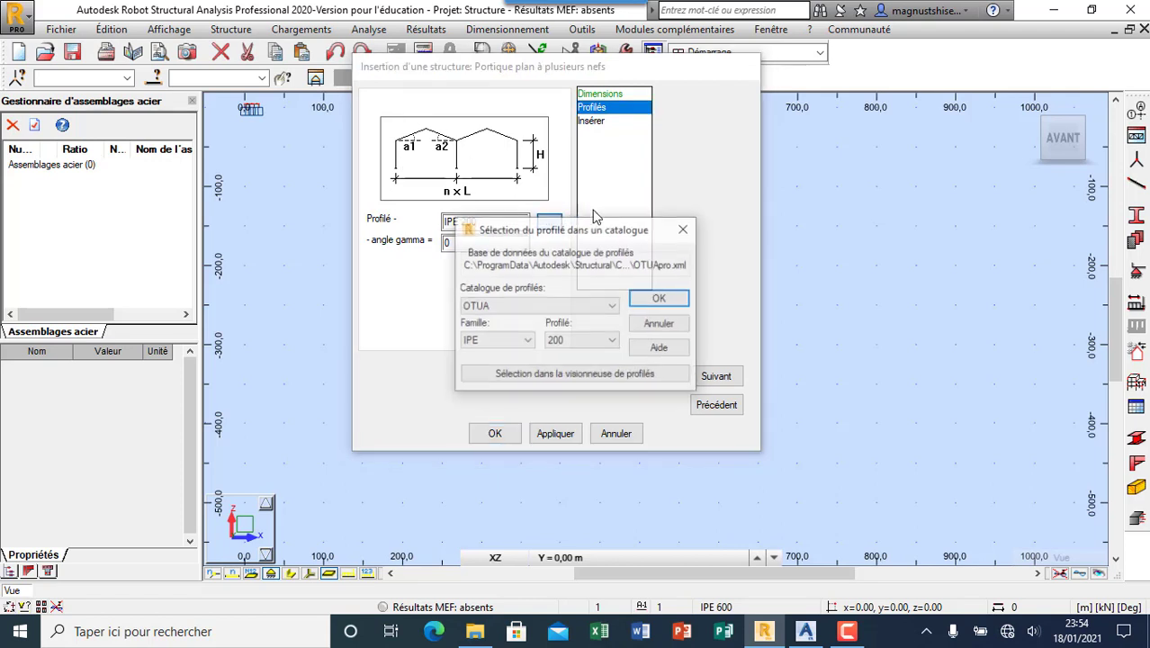
drag(581, 230, 529, 108)
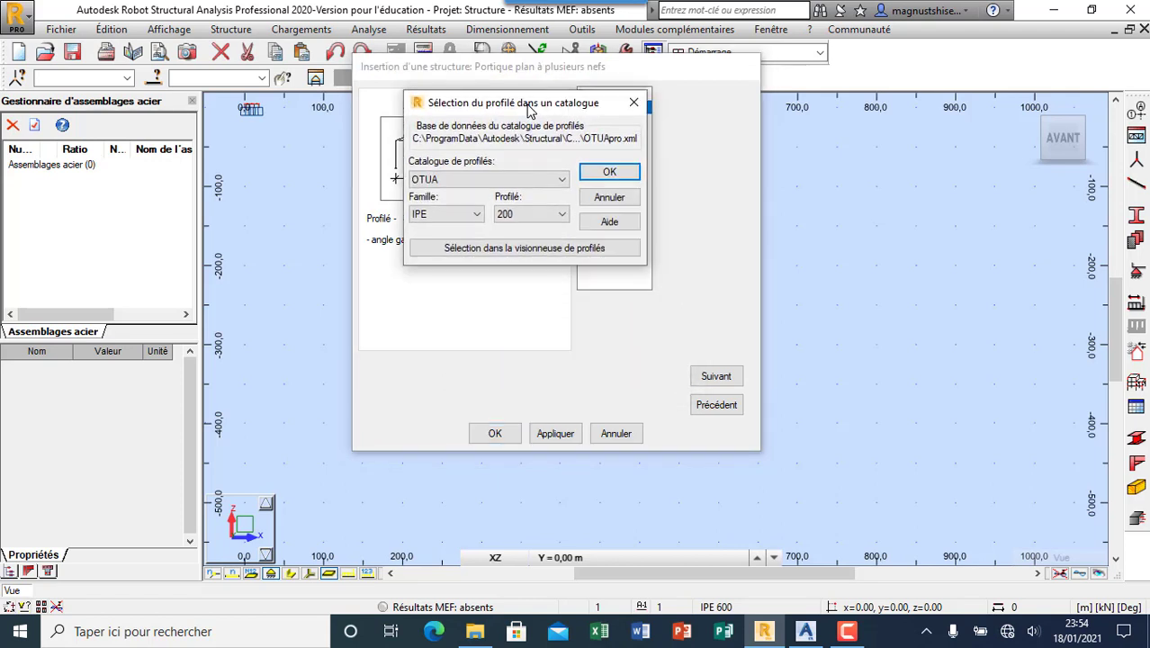
click(477, 215)
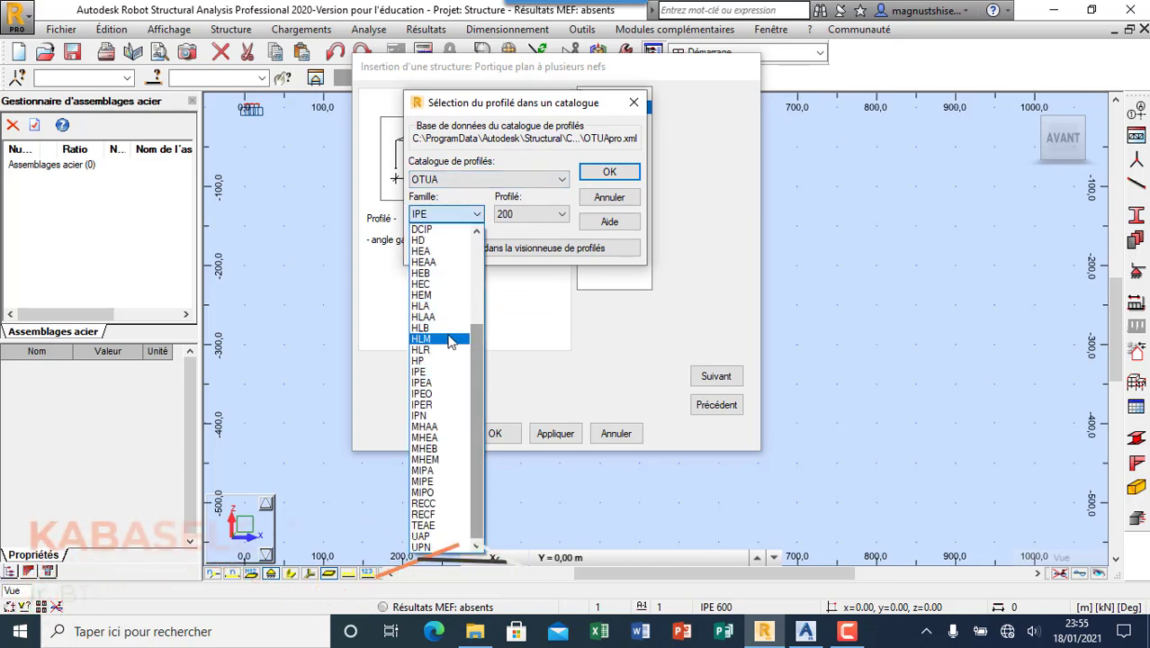
click(423, 370)
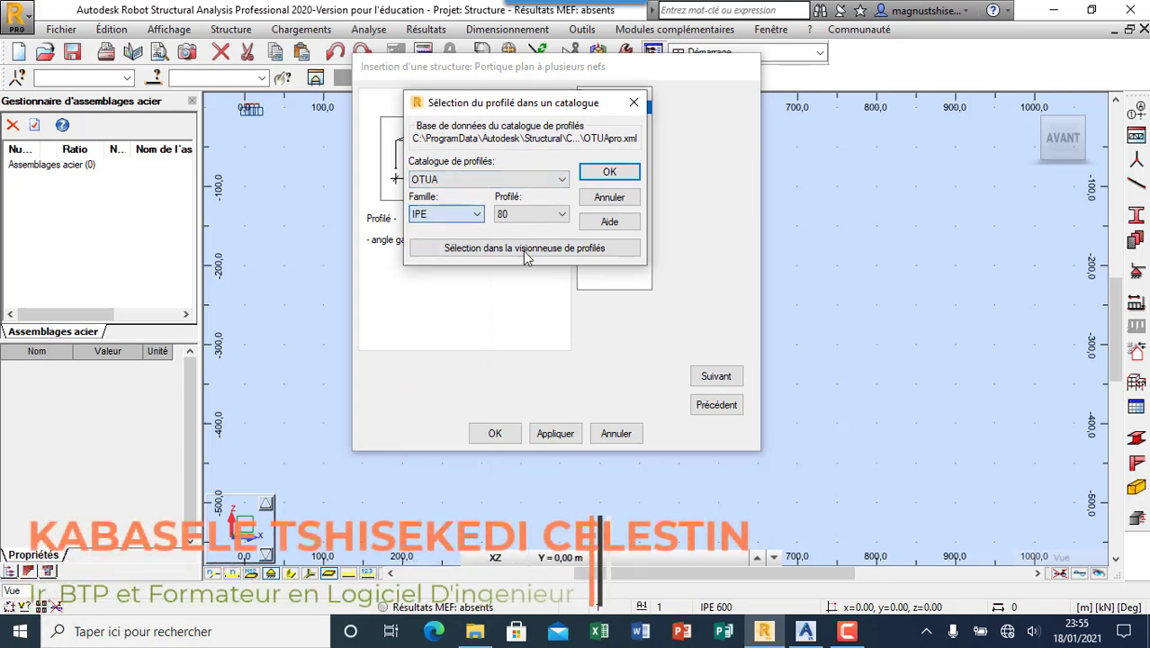
click(540, 219)
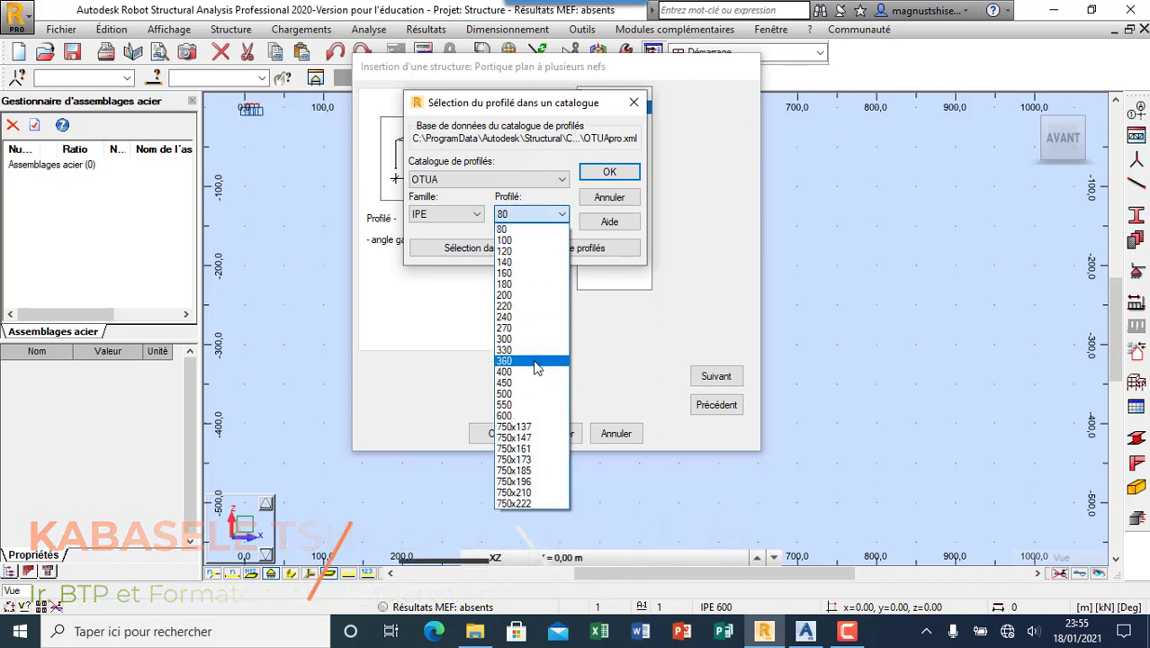
click(532, 373)
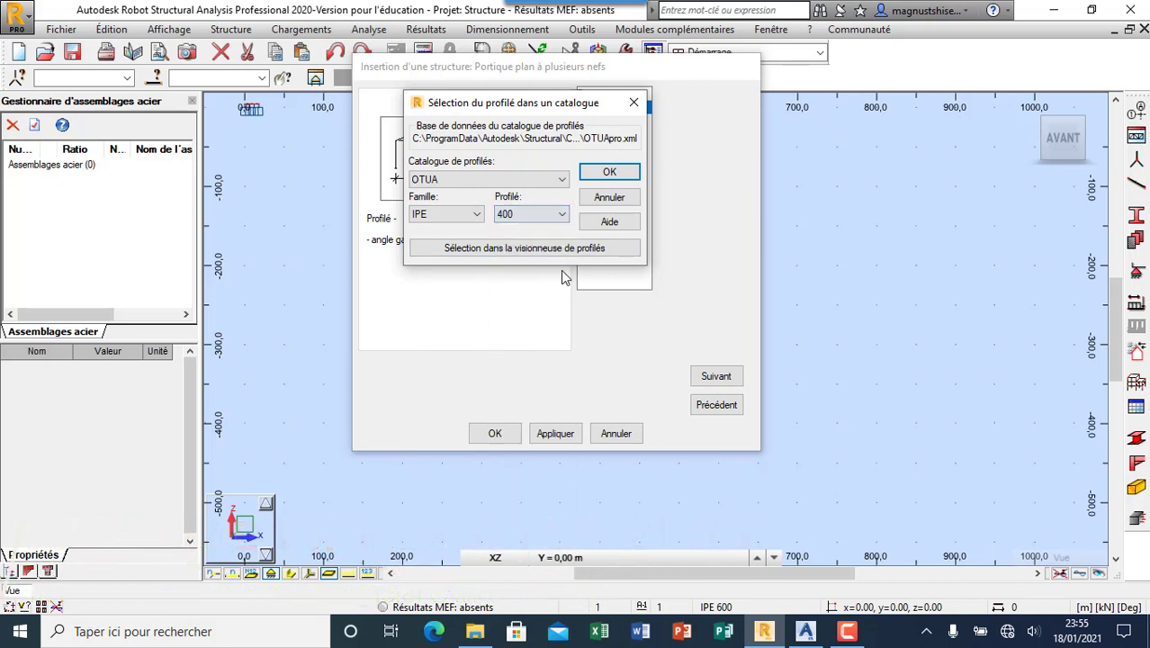
click(608, 171)
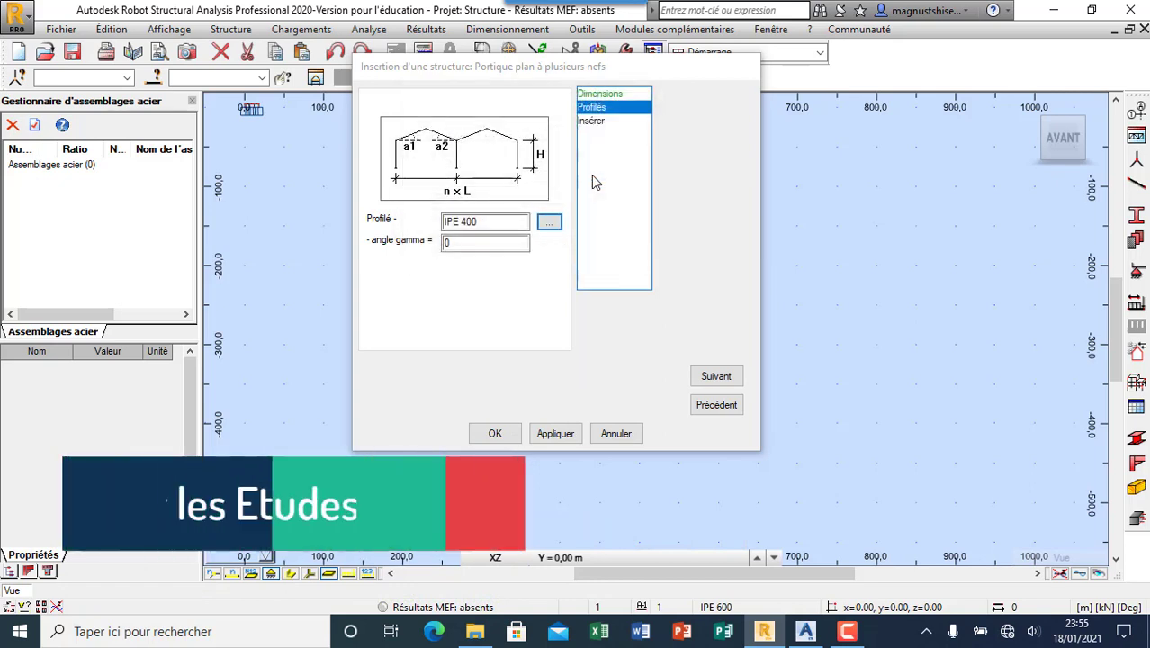
Insert the frame at point 0,00; 0,00; 0,00 with scale factor 1 and refresh its display.
click(598, 121)
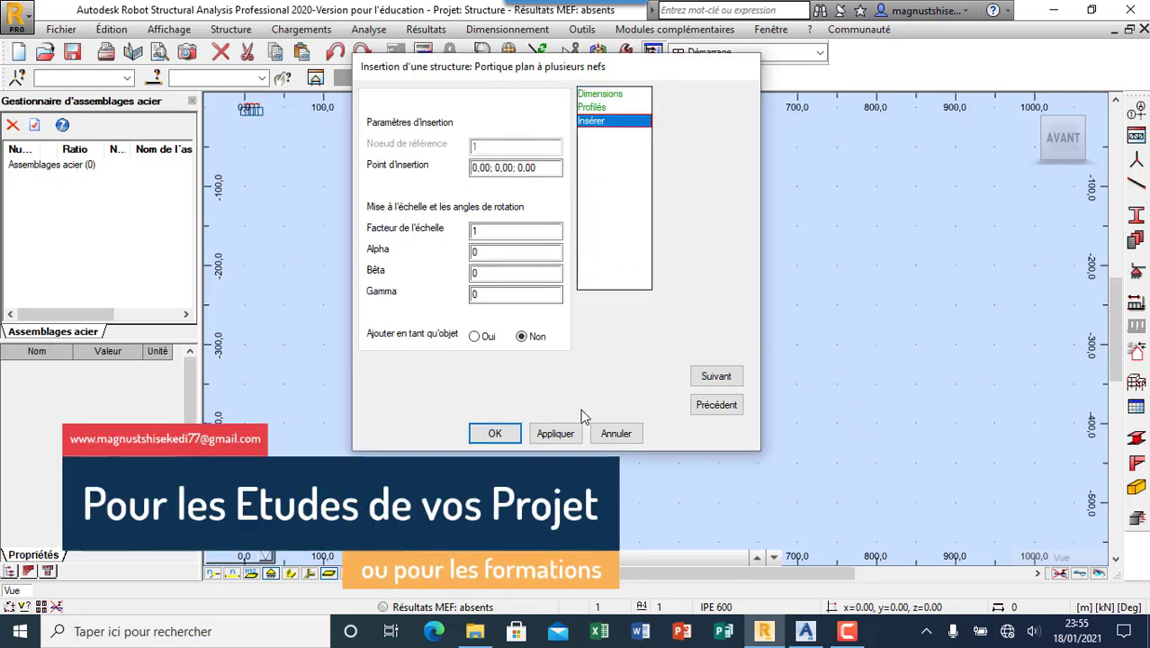
click(505, 440)
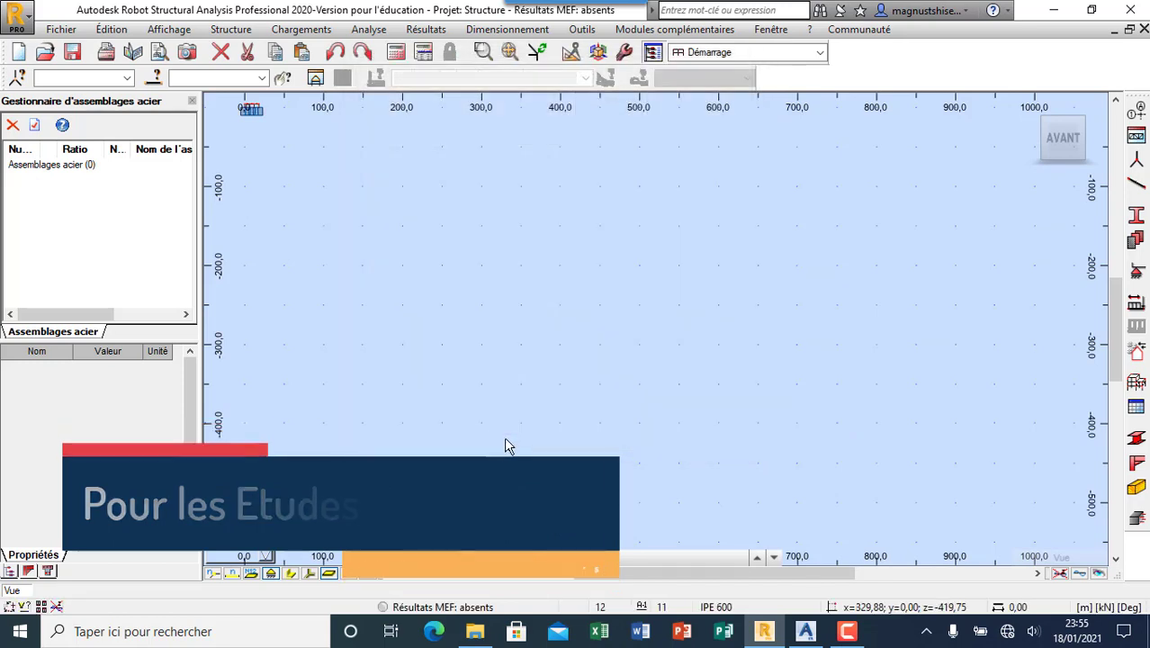
scroll(675, 329, down, 2)
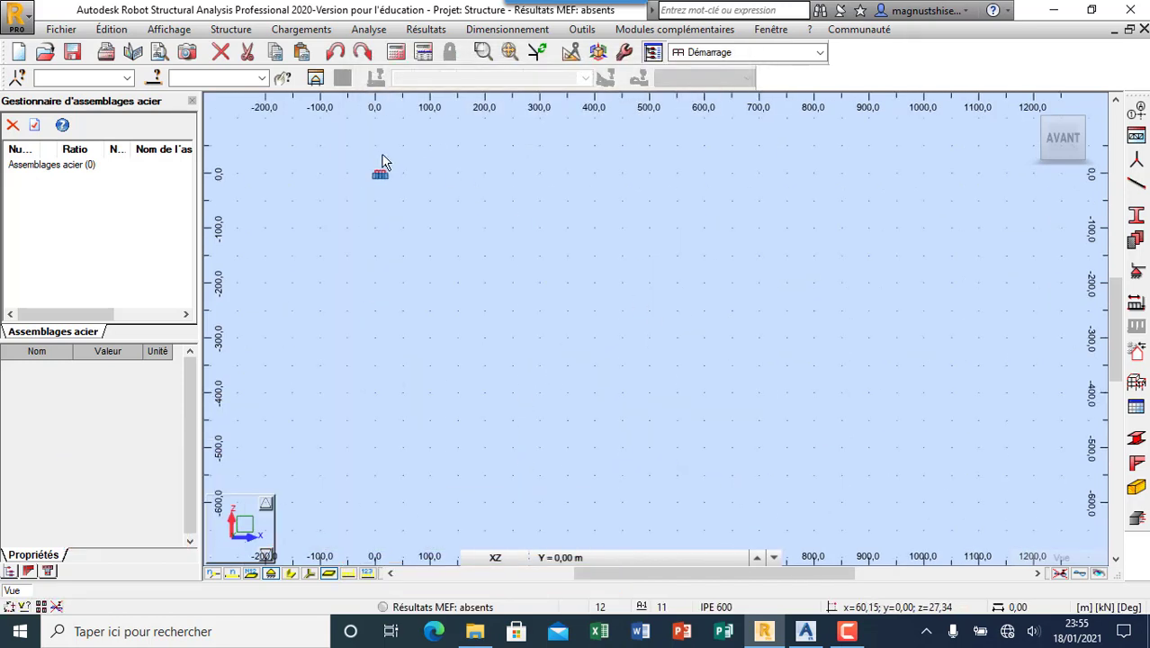
scroll(349, 193, up, 5)
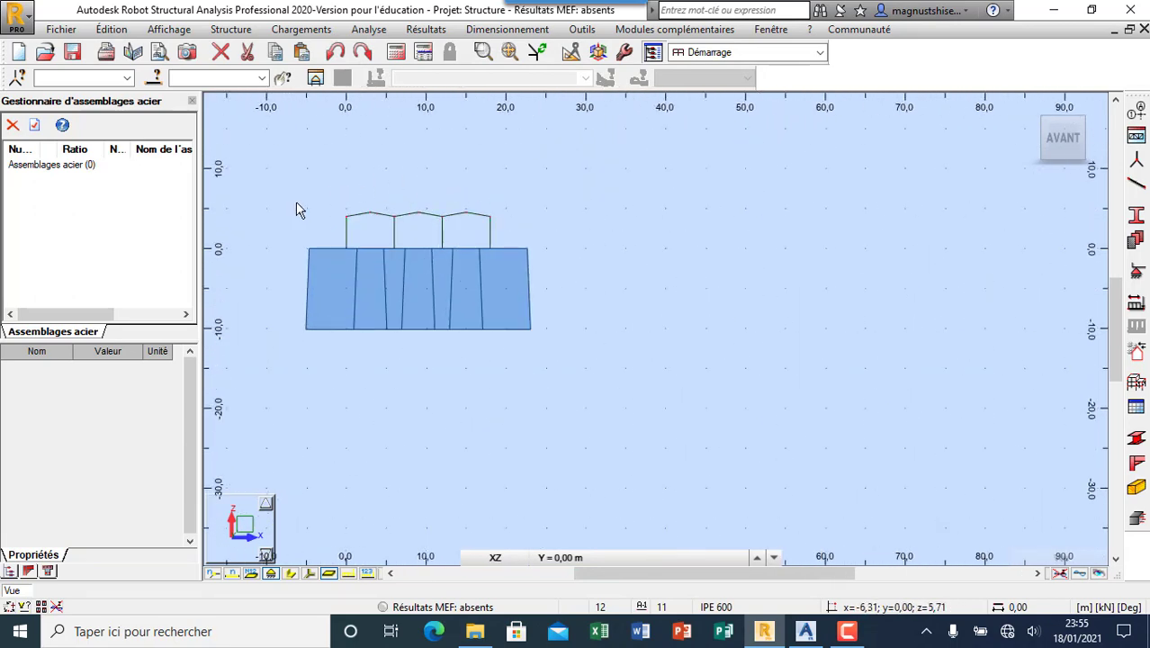
scroll(295, 205, up, 2)
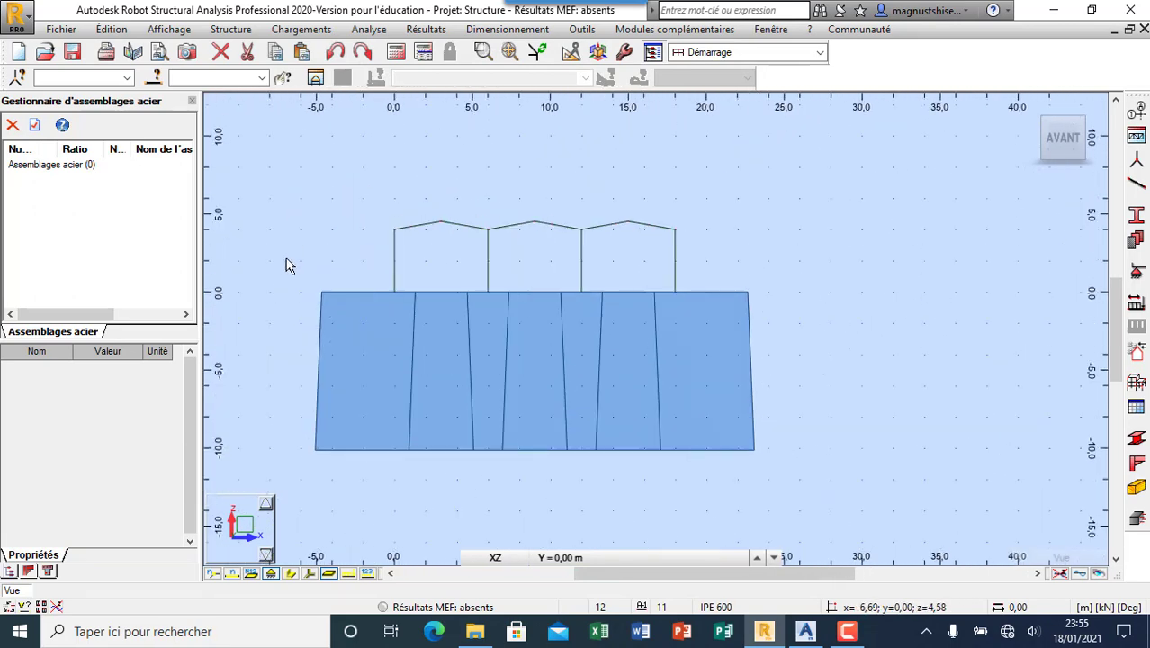
click(537, 51)
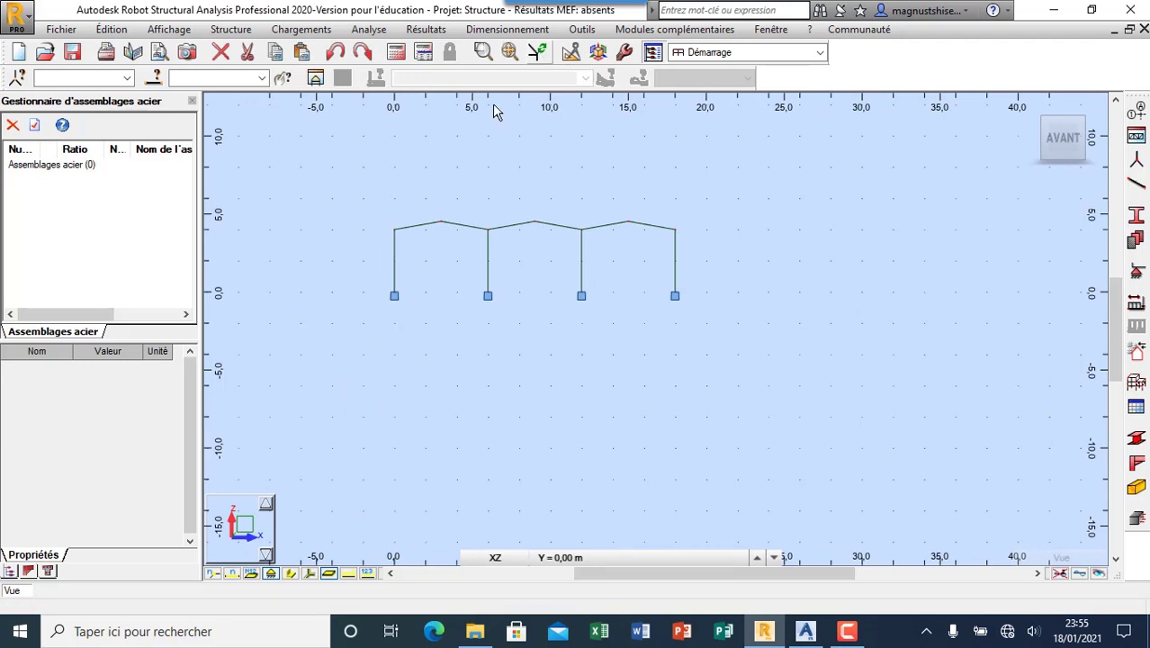
scroll(363, 209, up, 3)
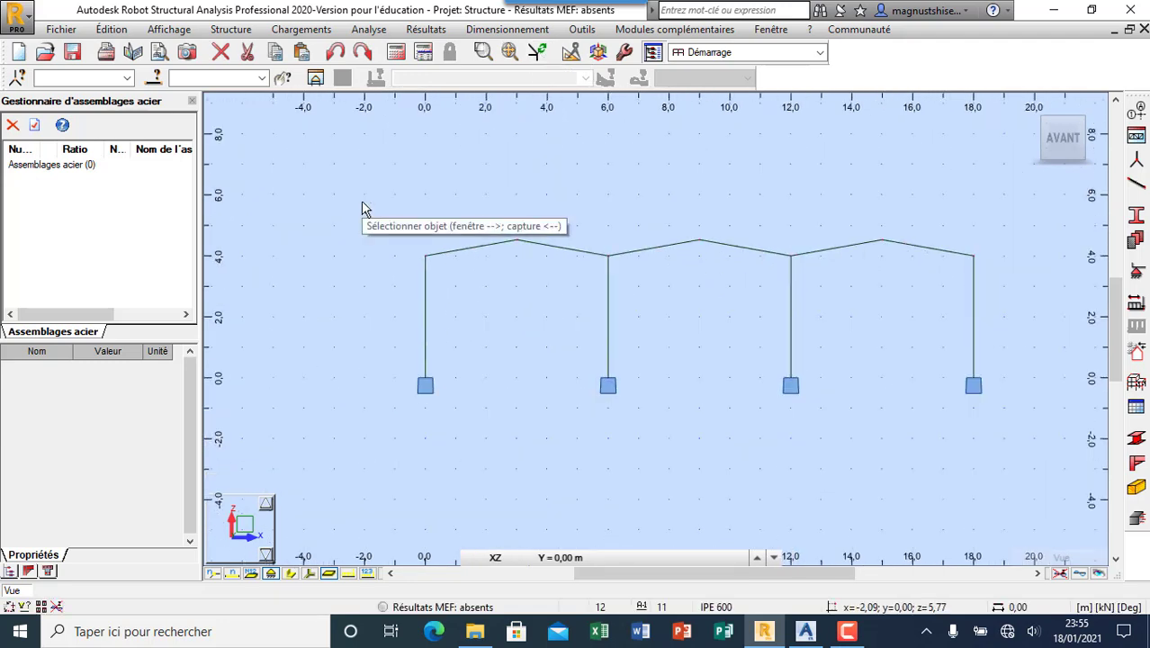
scroll(361, 202, up, 1)
scroll(361, 201, down, 2)
scroll(597, 203, up, 1)
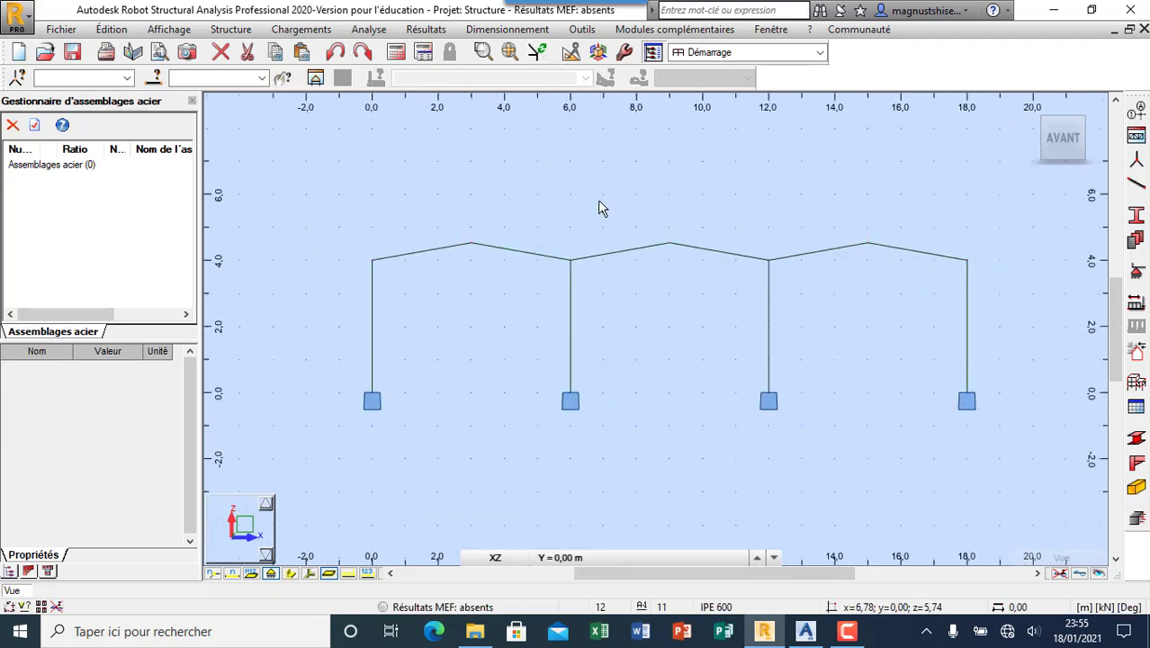
Set up the 2D/3D snow and wind load generation with an automatic envelope, 30 m depth and snow excluded.
click(292, 31)
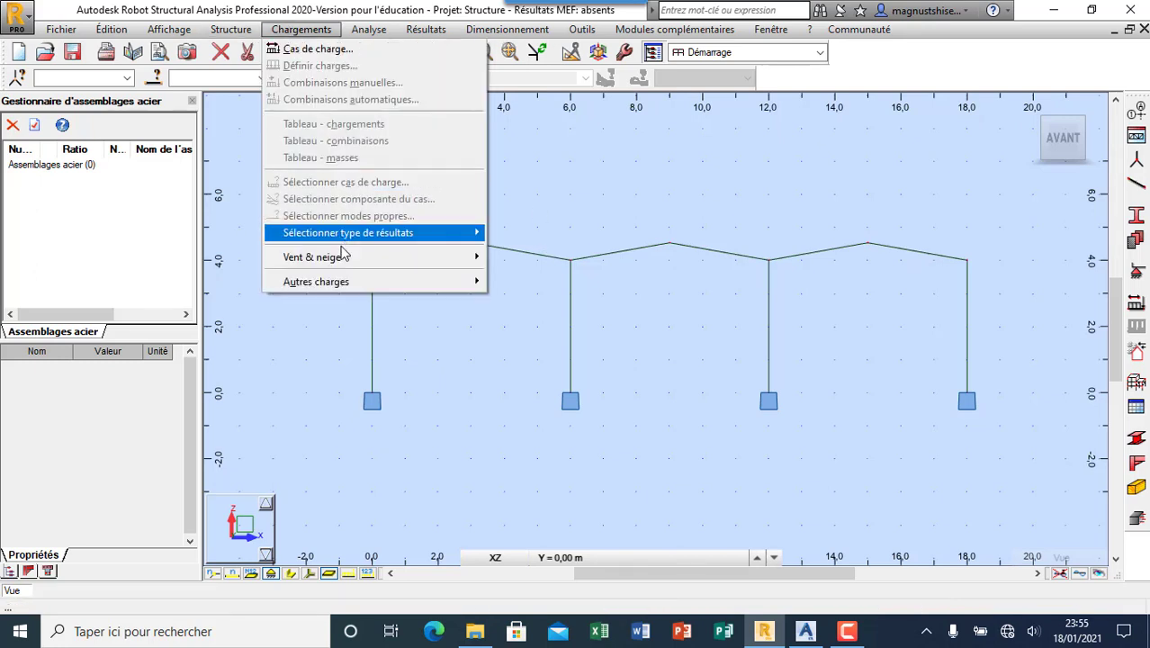
mouse_move(468, 258)
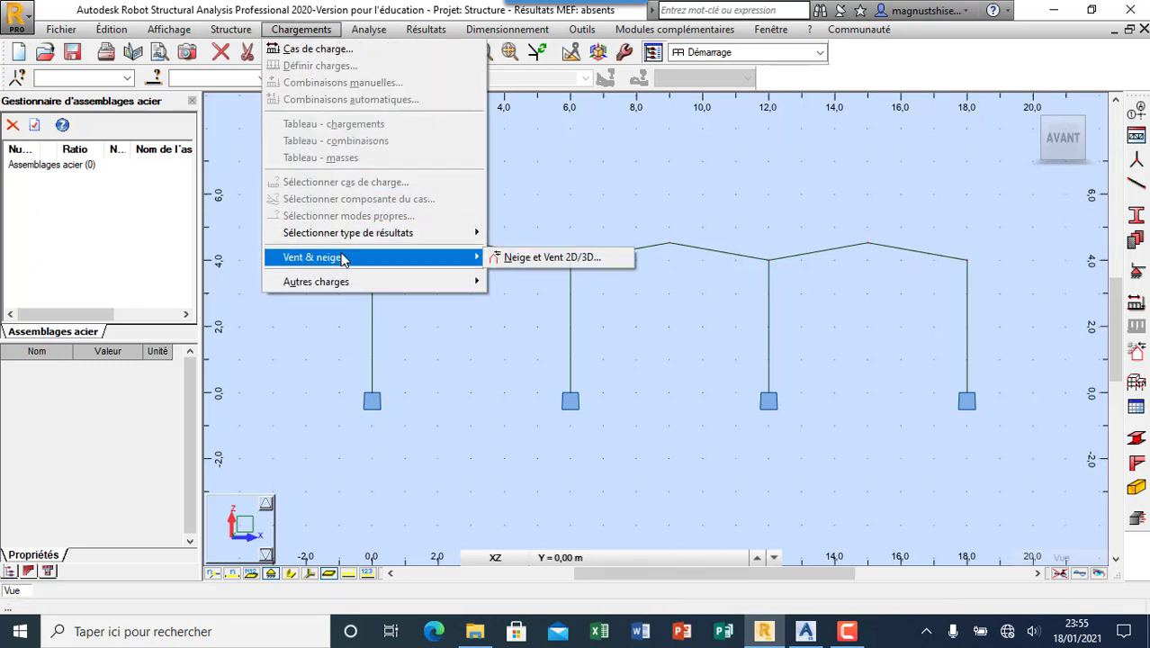
click(560, 263)
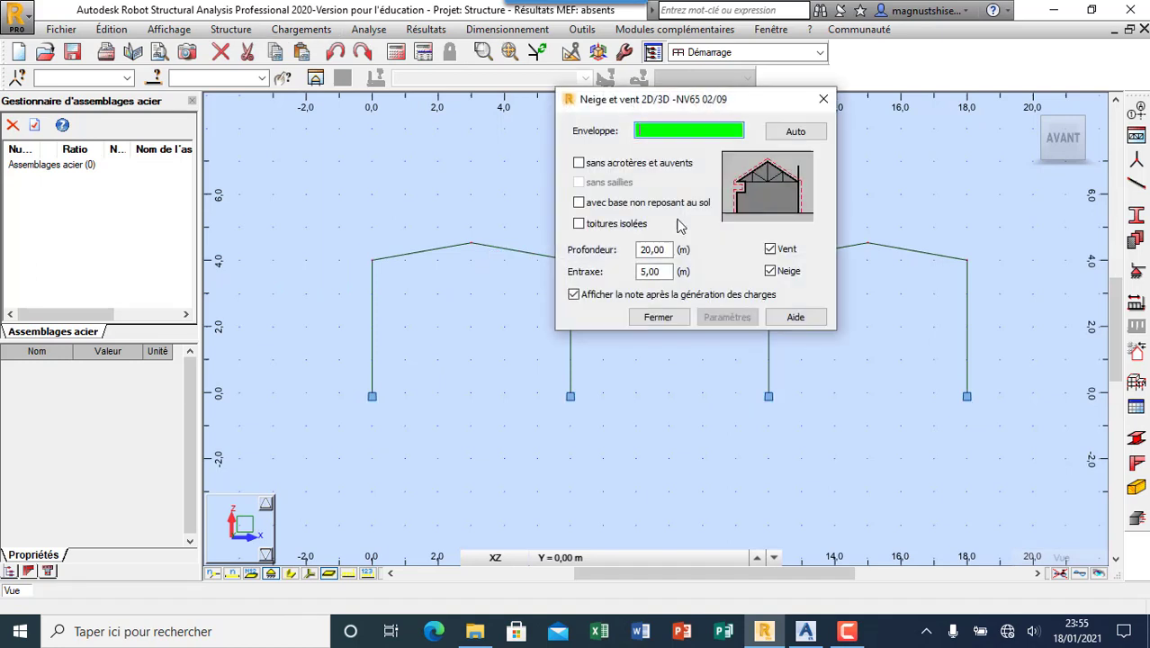
click(795, 131)
drag(646, 100, 475, 89)
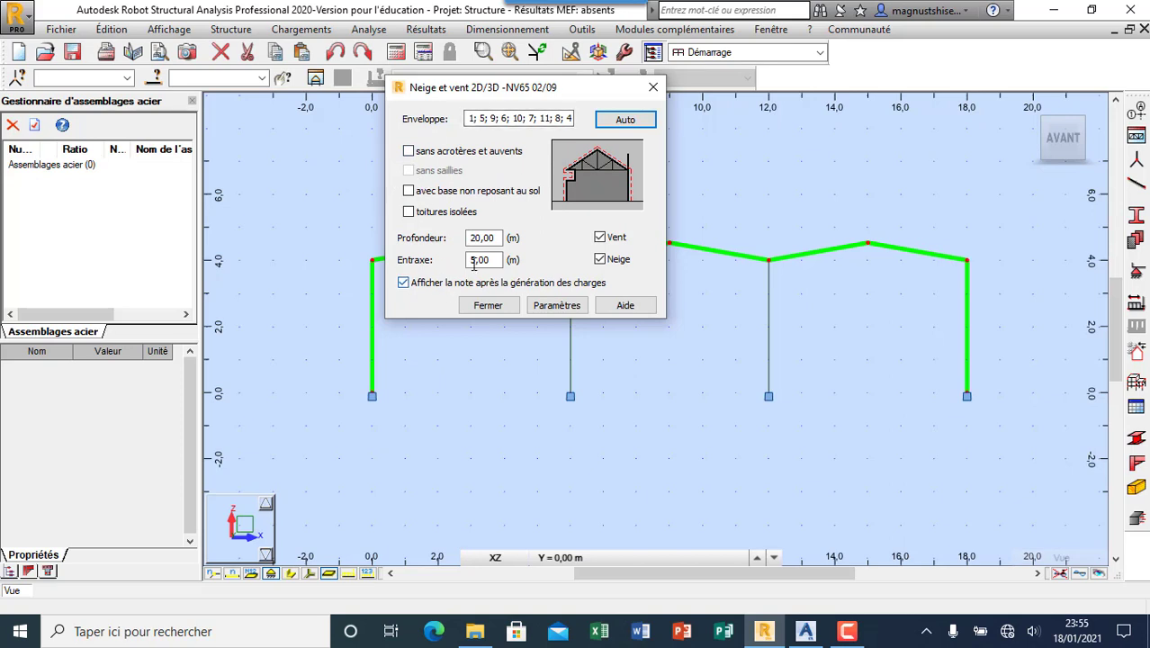
drag(476, 238, 413, 240)
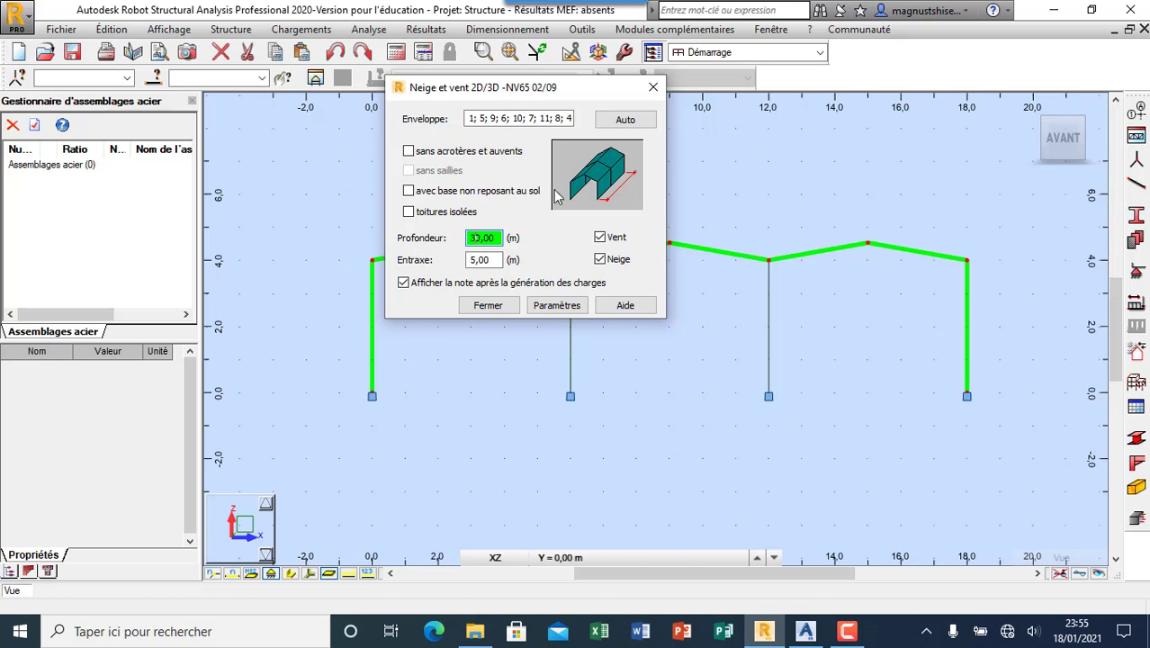
click(600, 260)
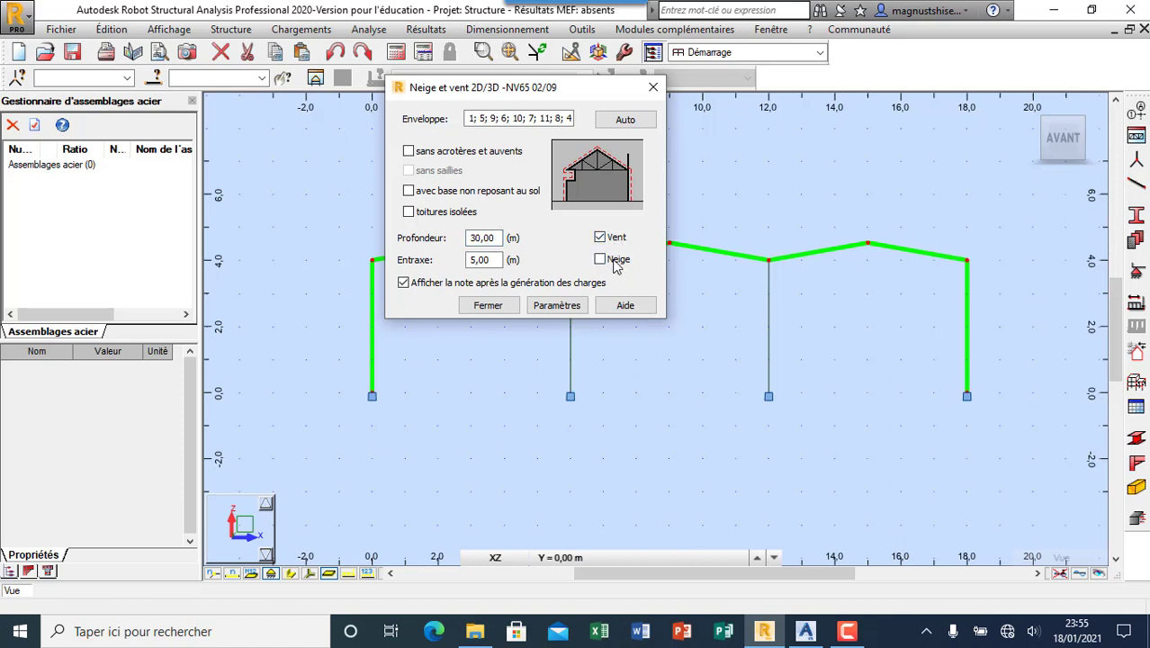
In the global load parameters, set the geographic altitude to 100 m and the construction altitude to 4,50 m.
click(558, 306)
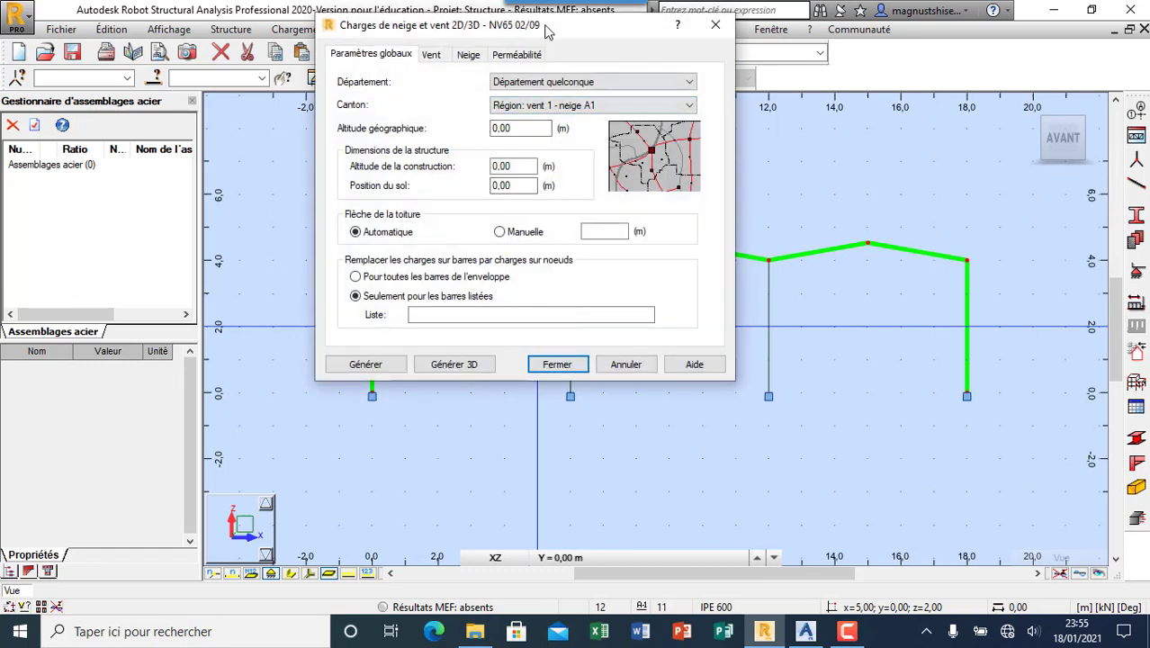
drag(546, 32, 836, 20)
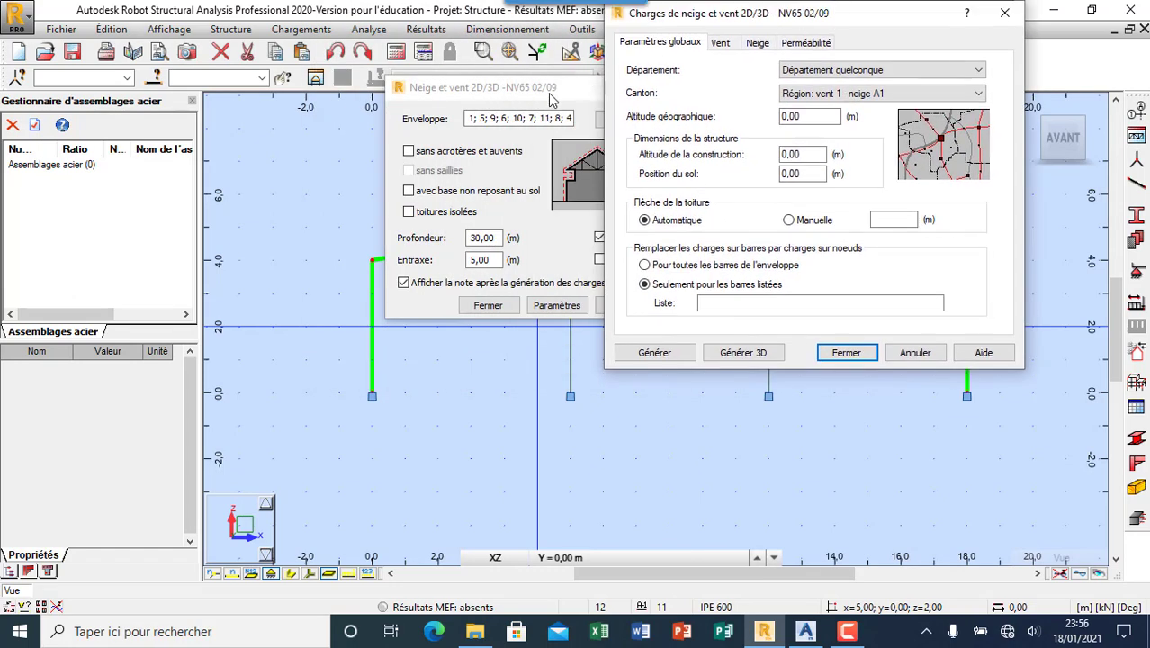
click(805, 120)
click(812, 116)
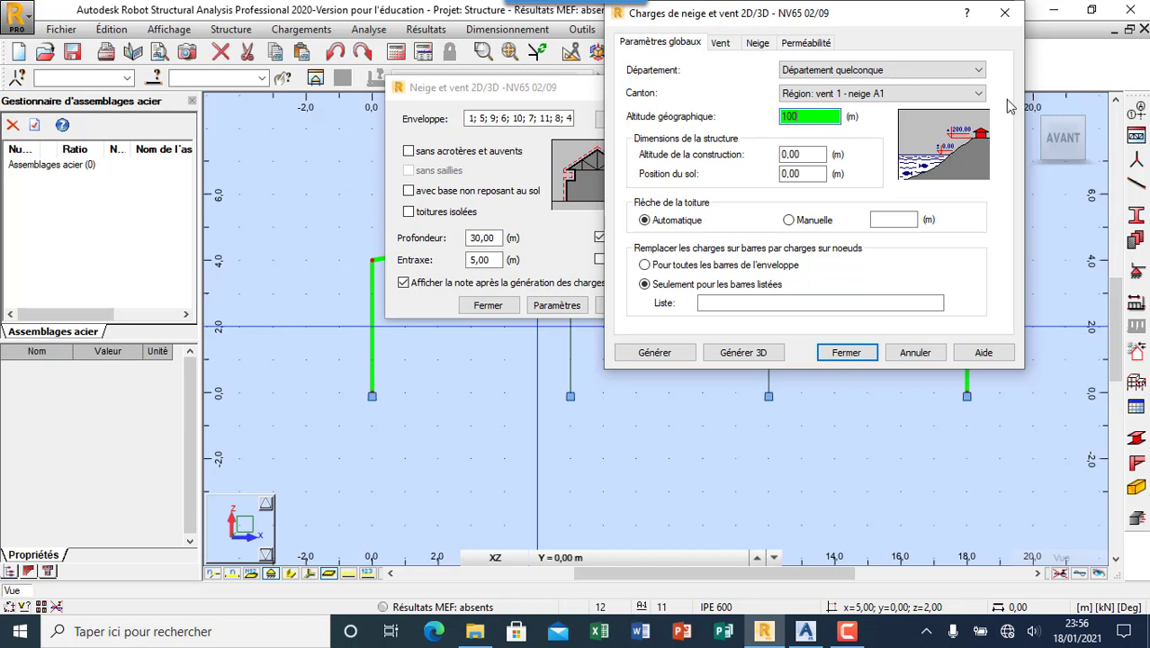
click(813, 154)
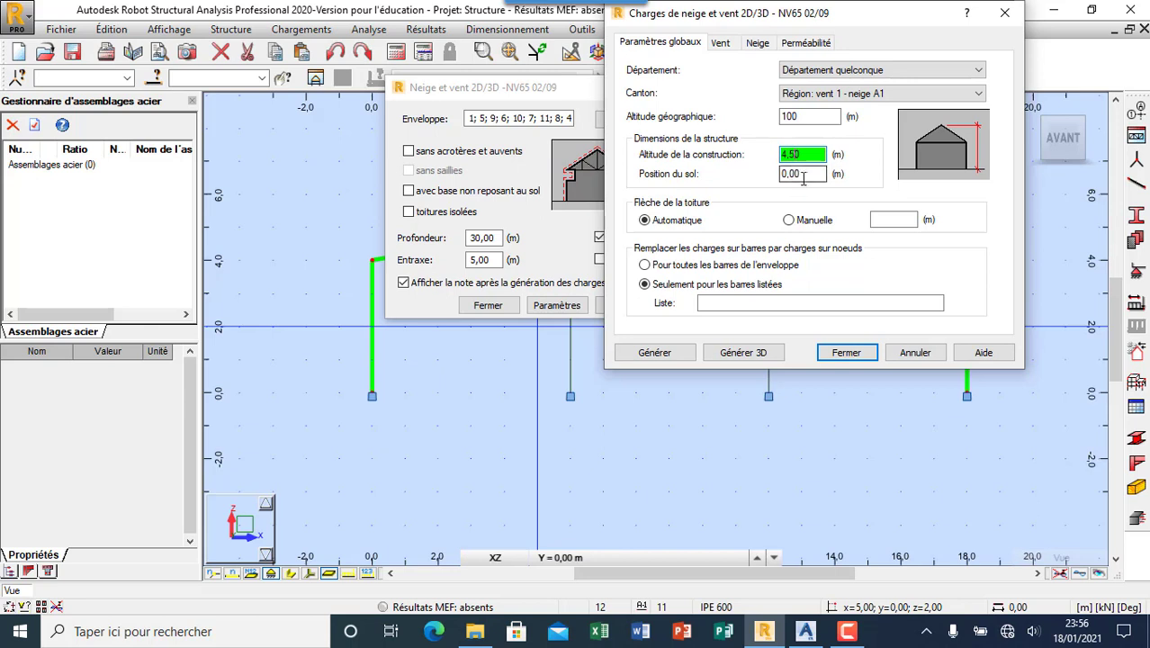
Set the wind site to Exposé, the wind type to Extrême and the wind pressure to Constante.
click(807, 173)
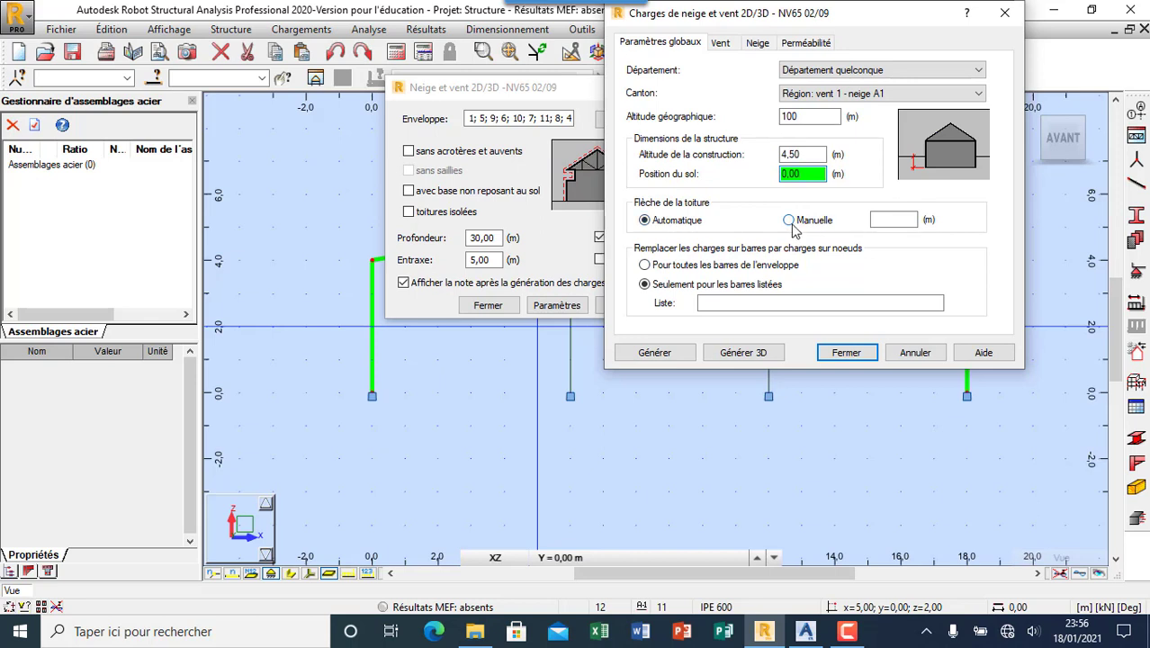
click(719, 45)
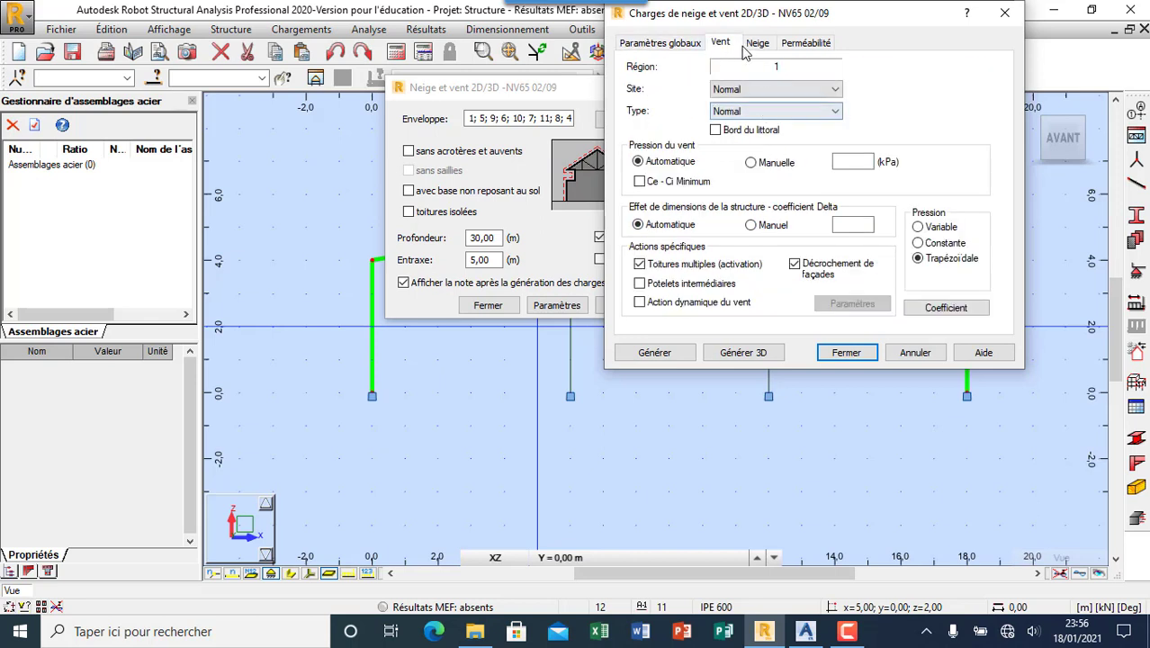
click(793, 94)
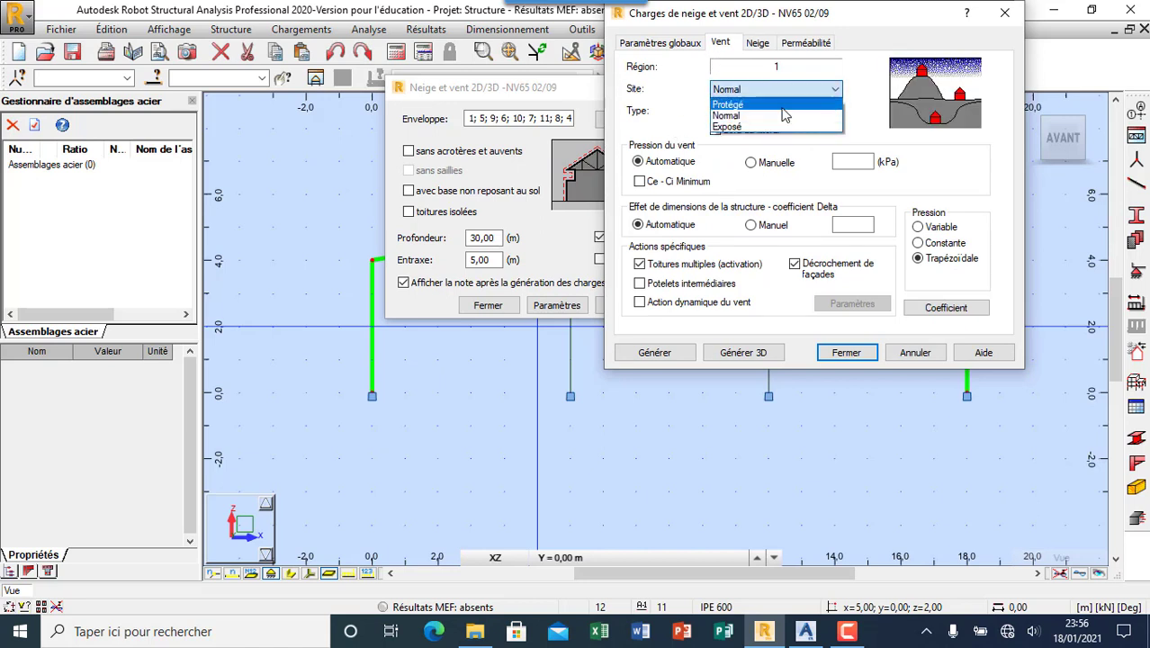
click(779, 124)
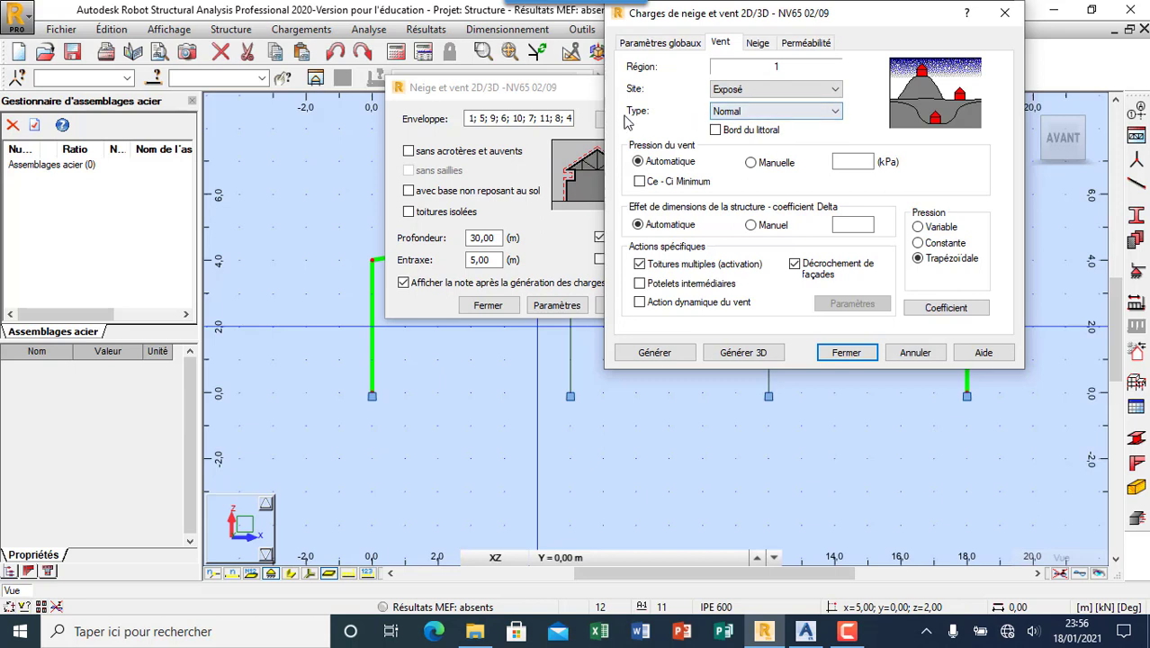
click(740, 112)
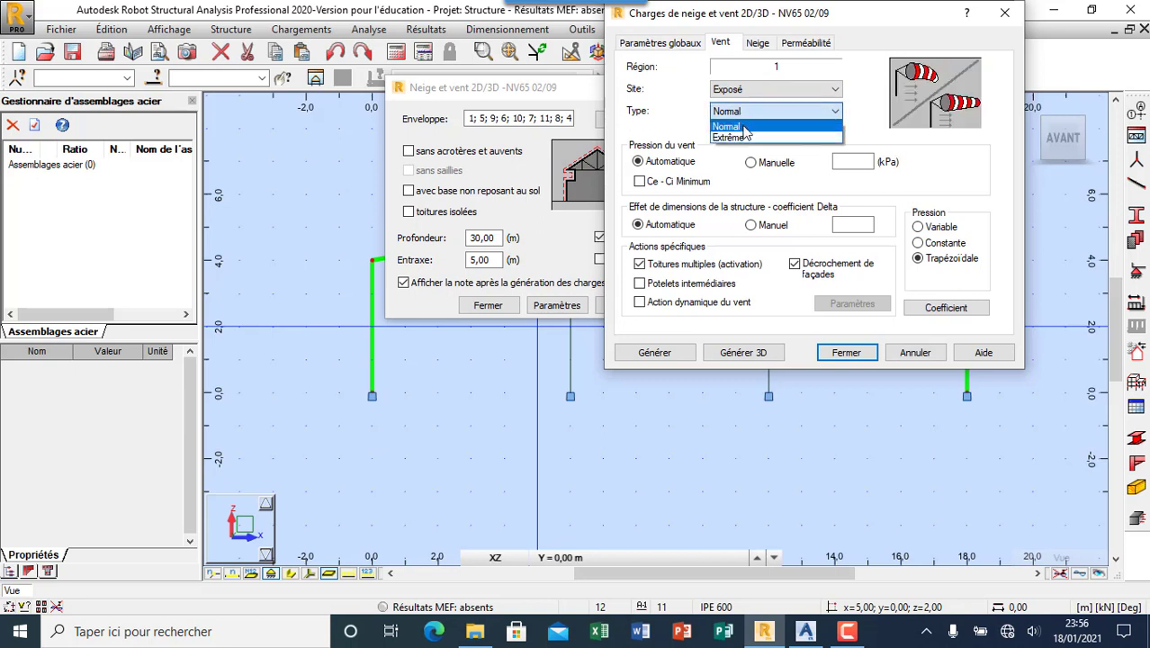
click(746, 138)
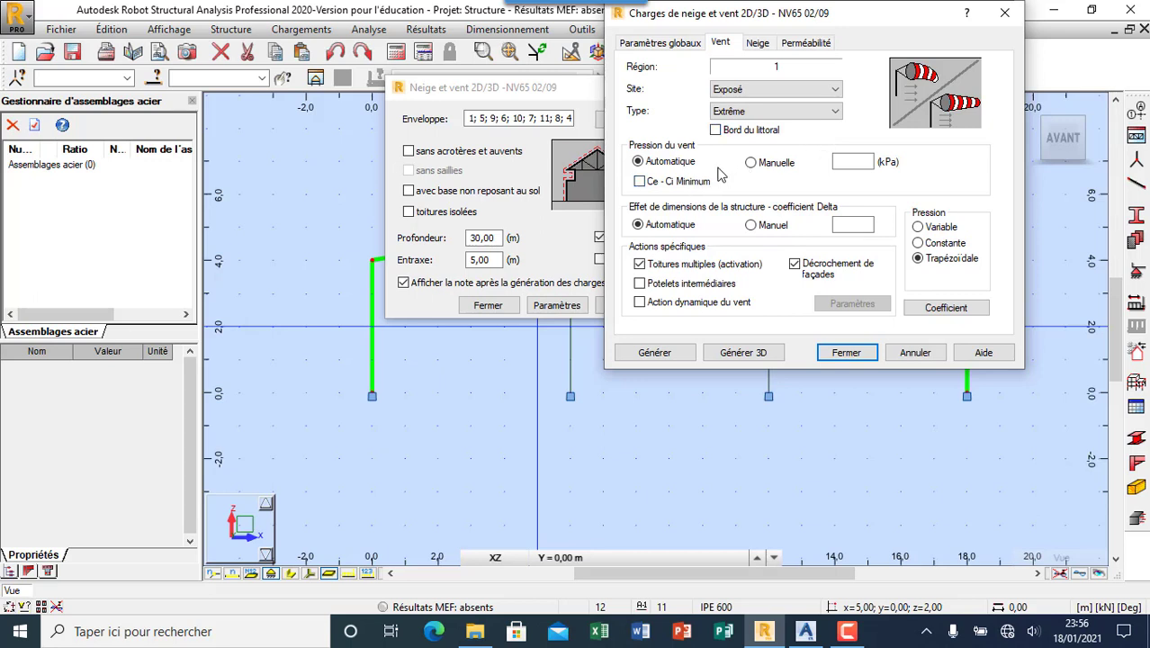
click(918, 243)
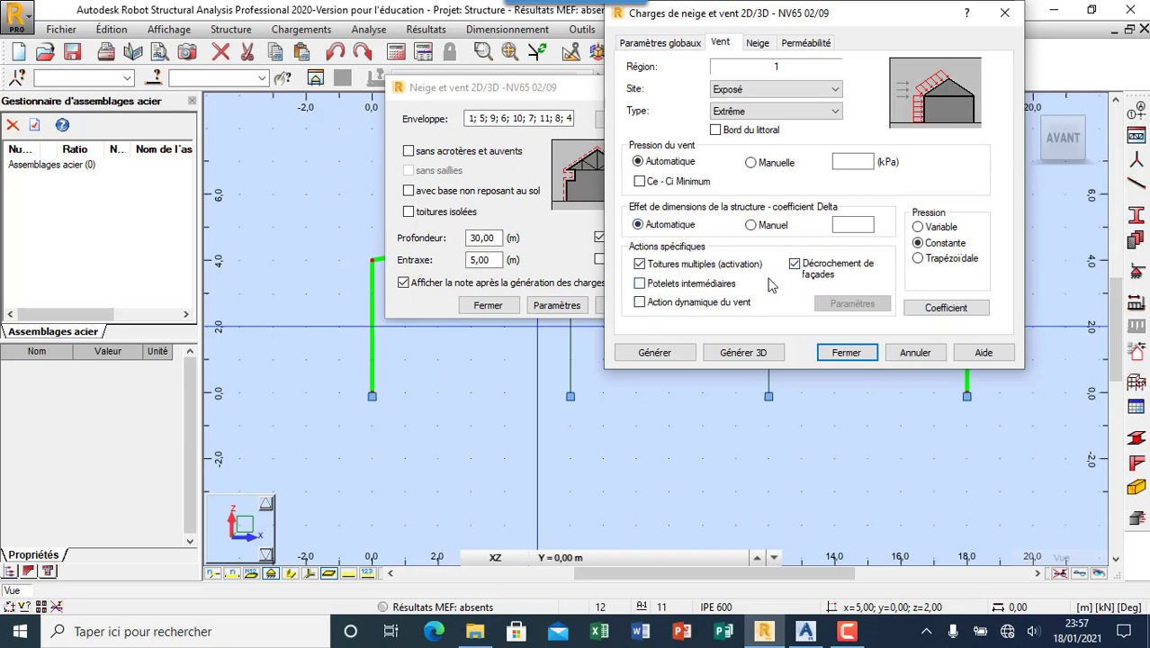
Activate intermediate posts and dynamic wind action, with an Acier frame type and a fundamental period of 0,30 s.
click(639, 302)
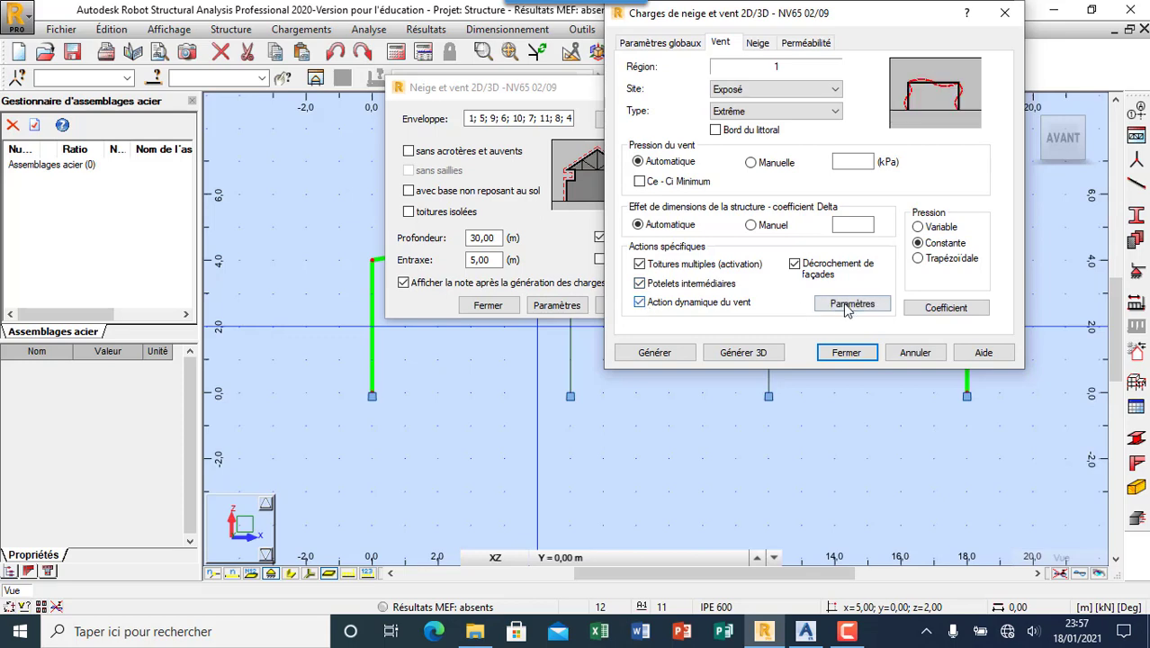
click(846, 304)
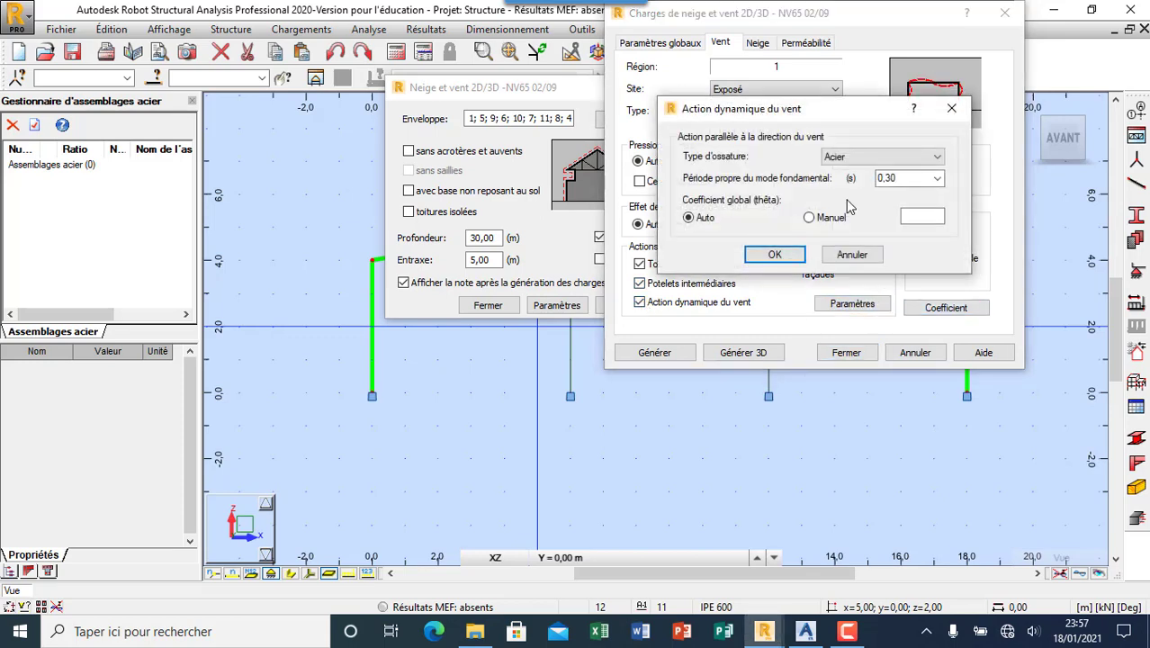
click(880, 159)
click(871, 173)
click(939, 180)
click(940, 180)
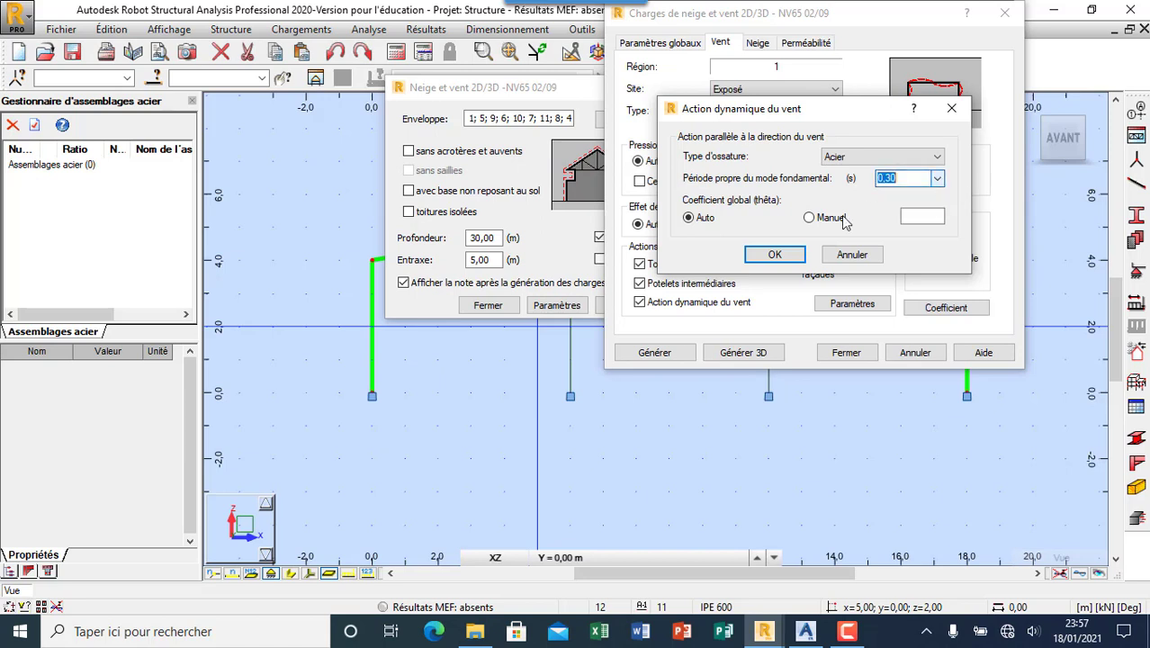
click(774, 255)
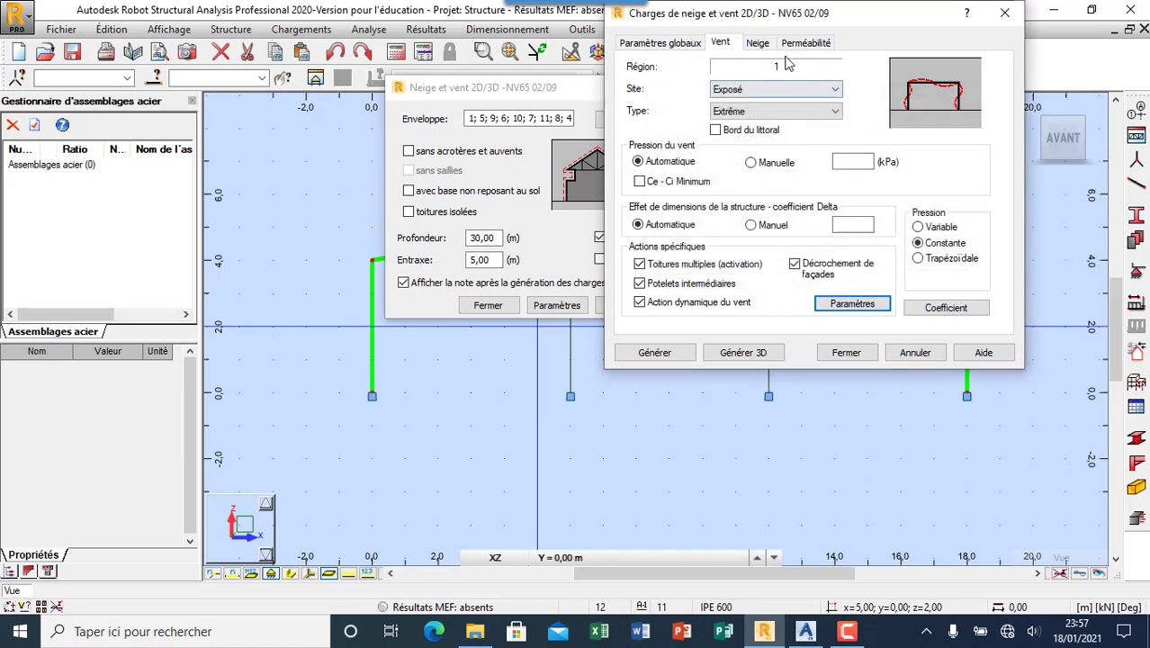
Check the permeability settings, open the 3D geometry definition and assign IPE 400 to the intermediate posts.
click(809, 44)
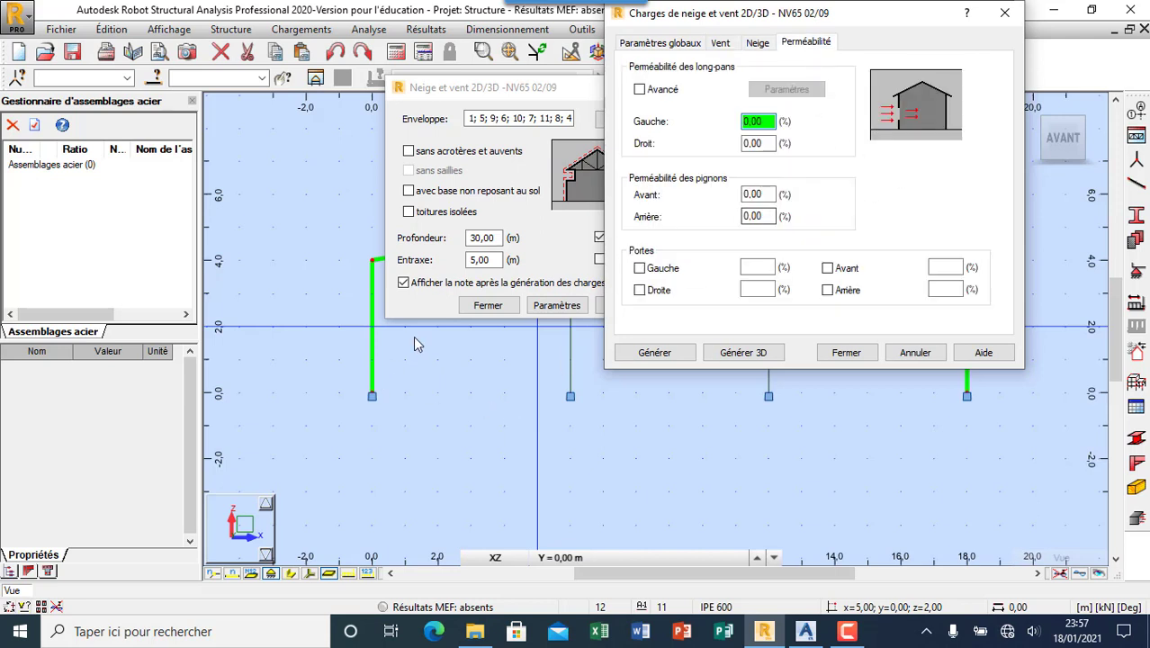
click(762, 354)
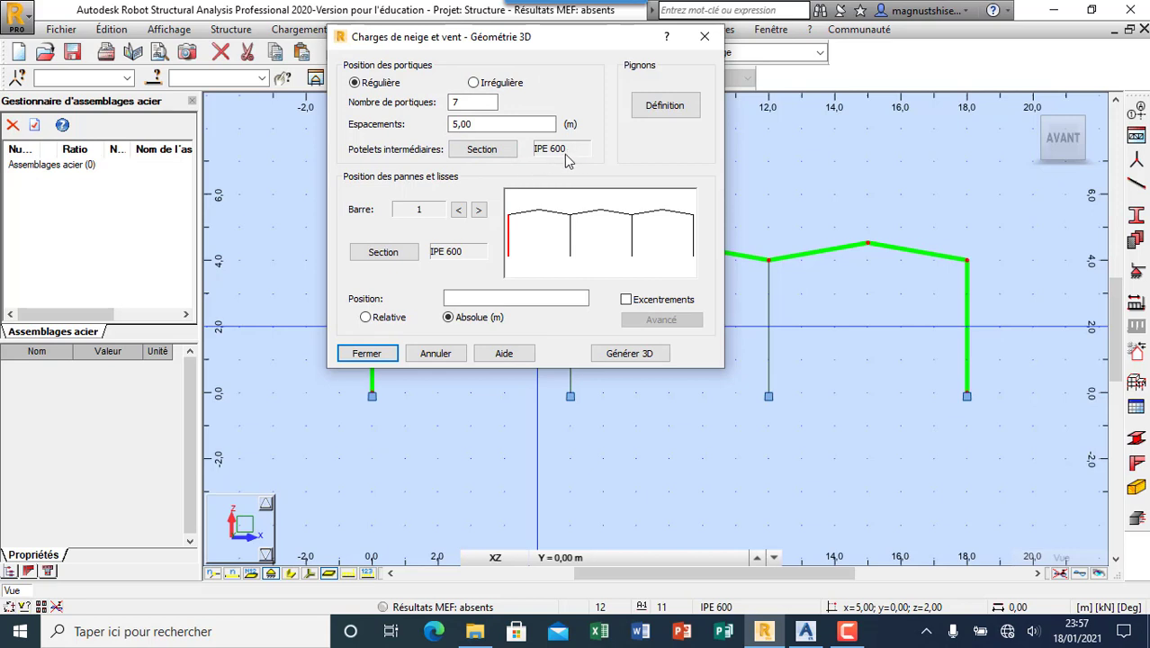
click(504, 153)
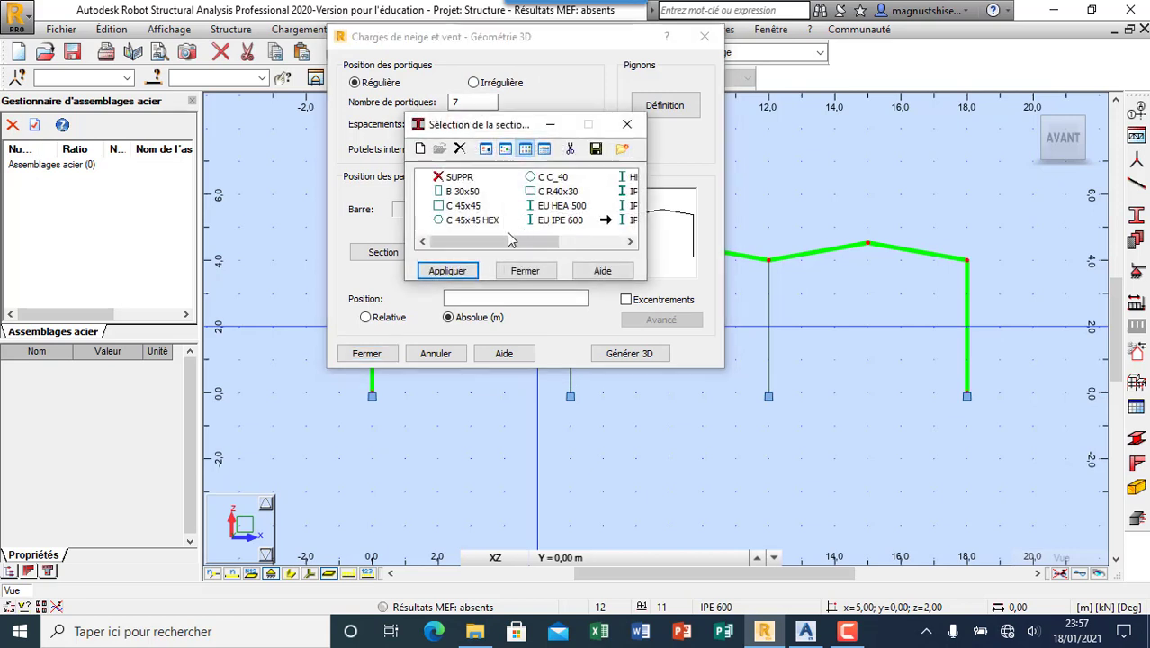
drag(446, 242, 601, 241)
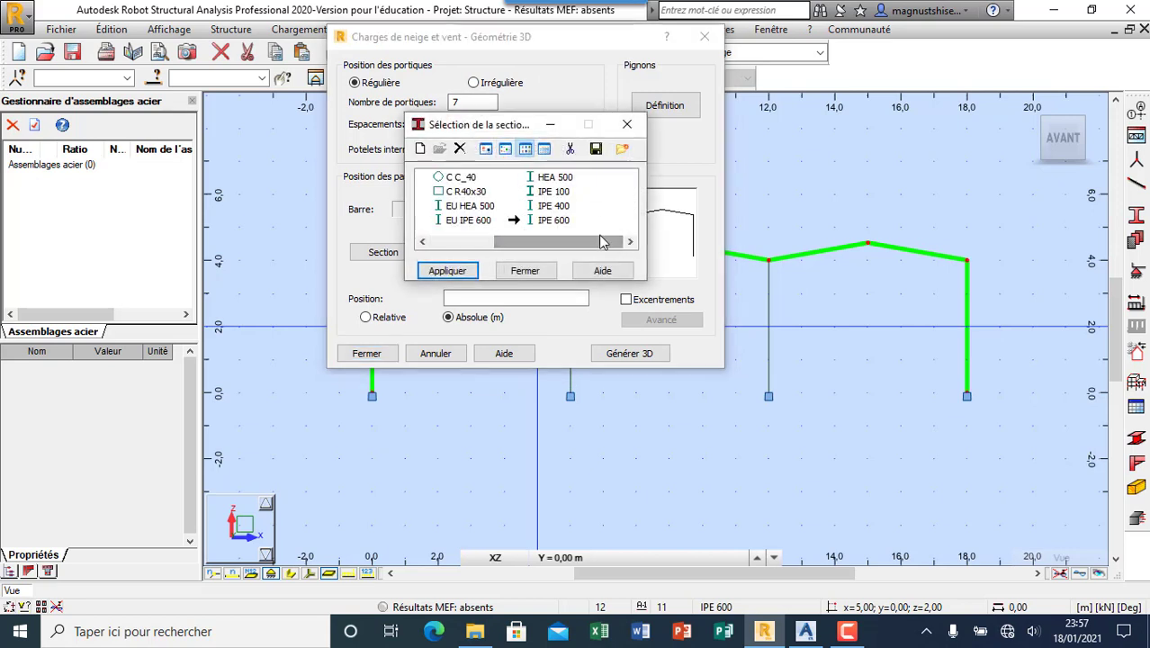
click(553, 206)
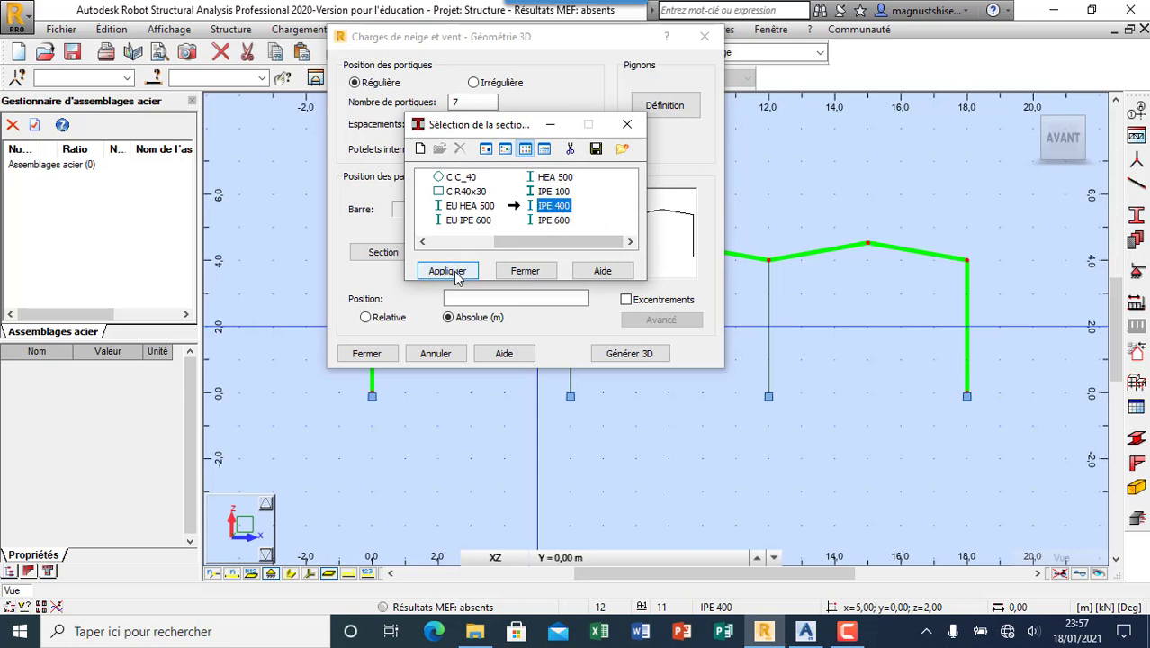
click(455, 274)
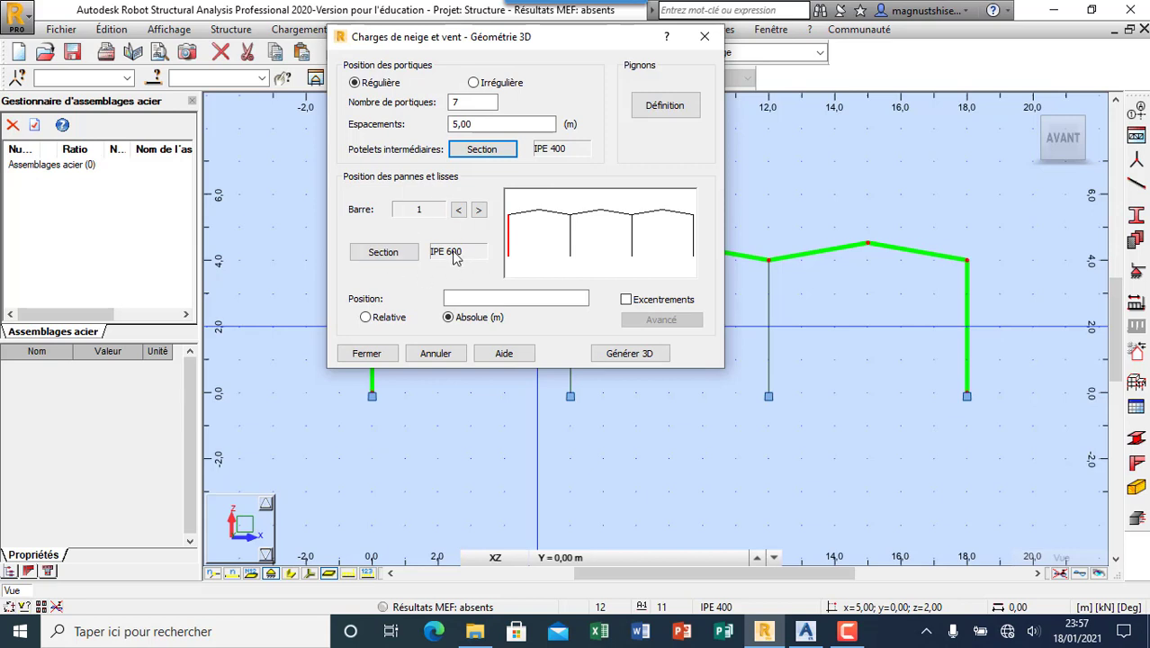
Add an IPE 270 section from the OTUA catalogue and assign it to the purlins and side rails.
click(403, 257)
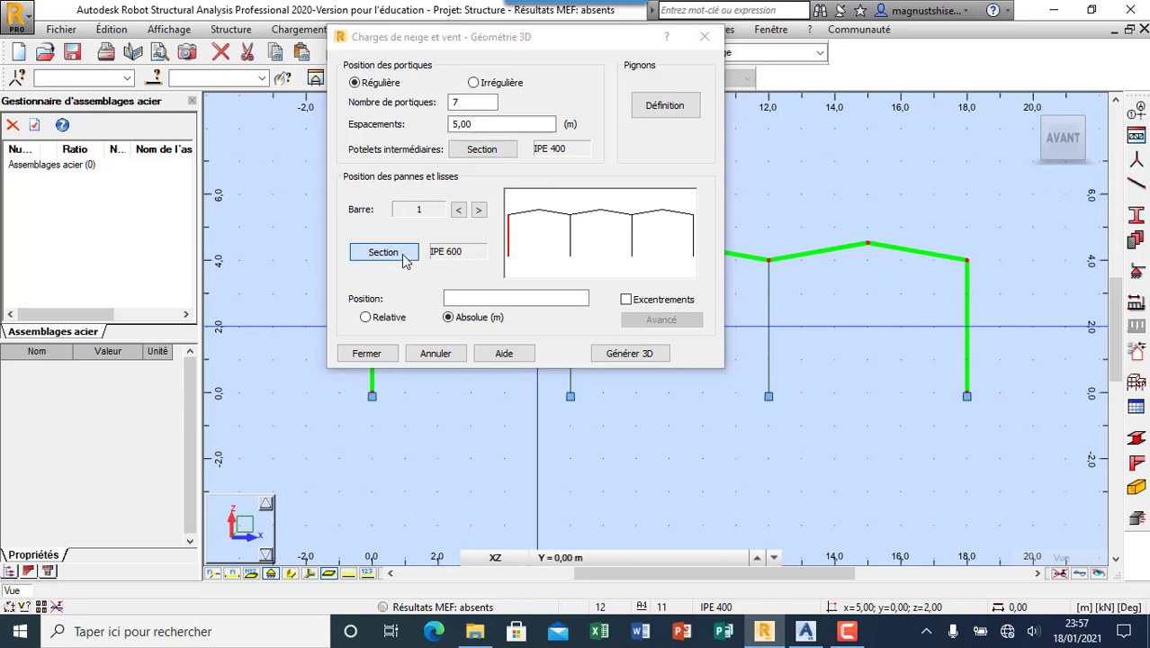
drag(550, 244, 615, 244)
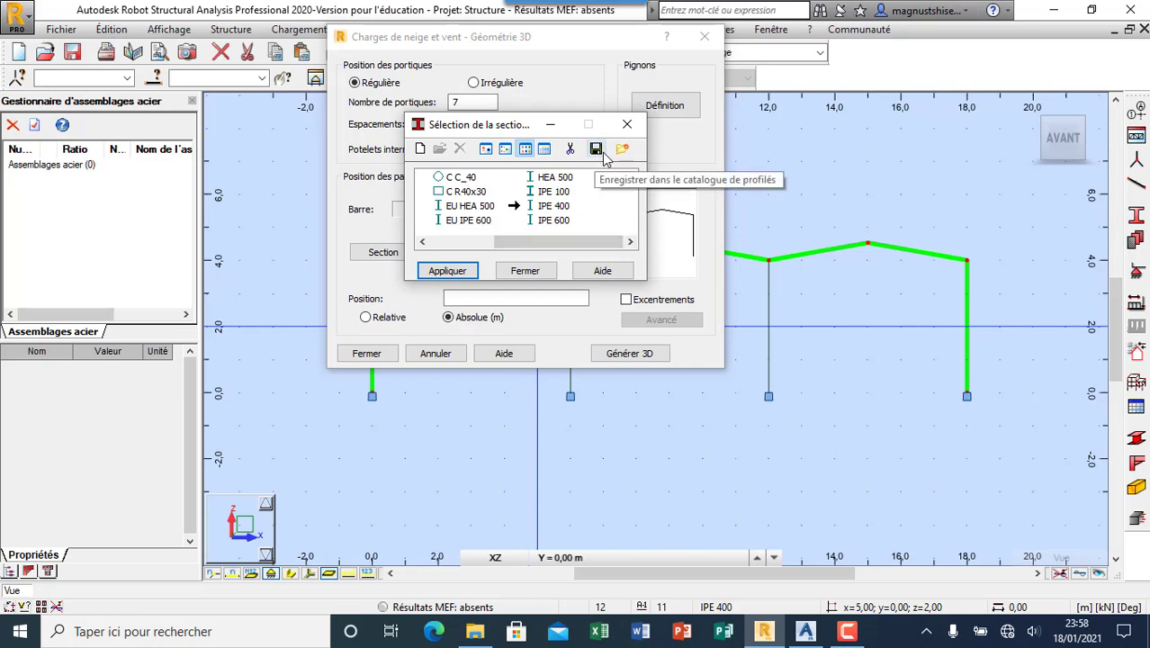
double_click(553, 192)
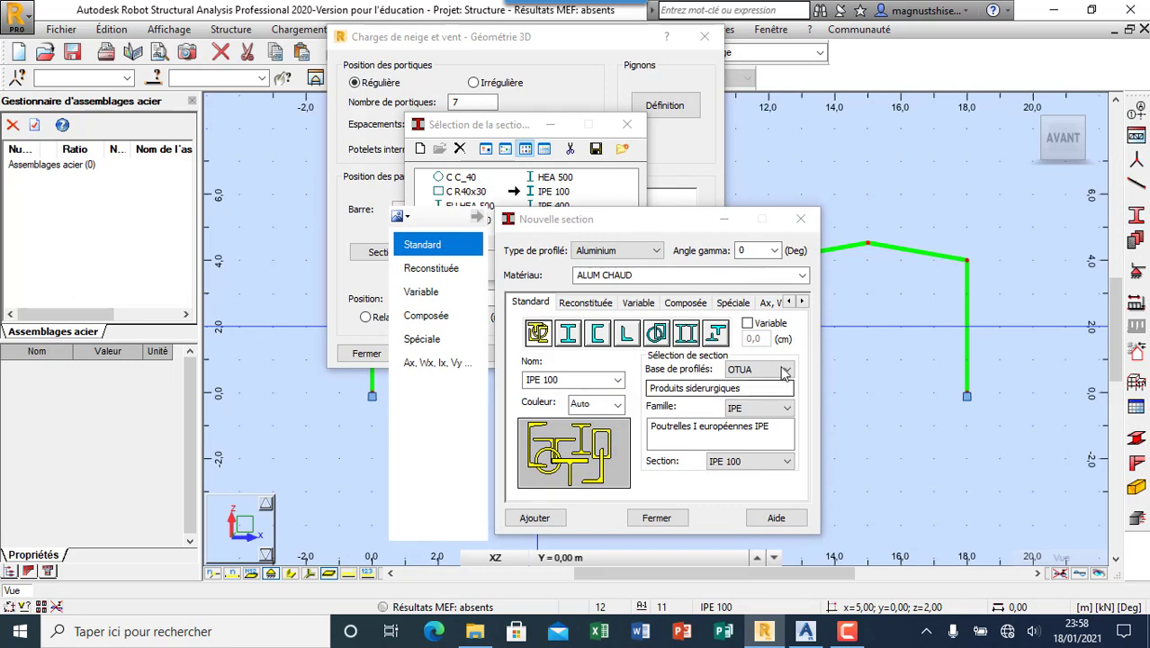
click(769, 462)
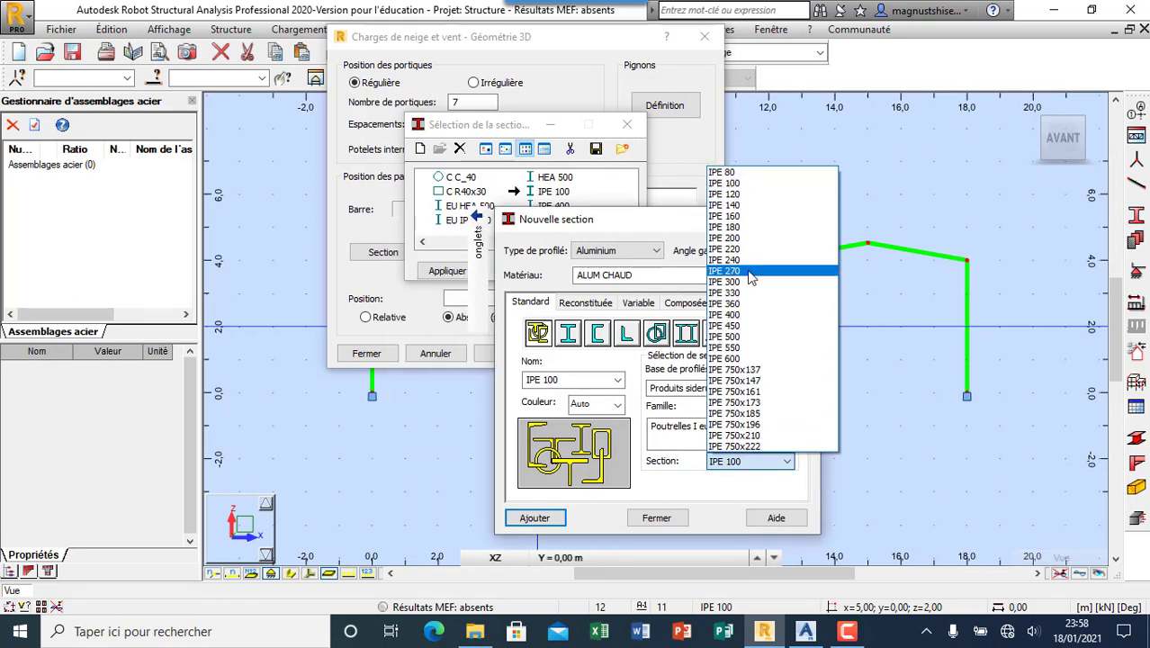
click(746, 270)
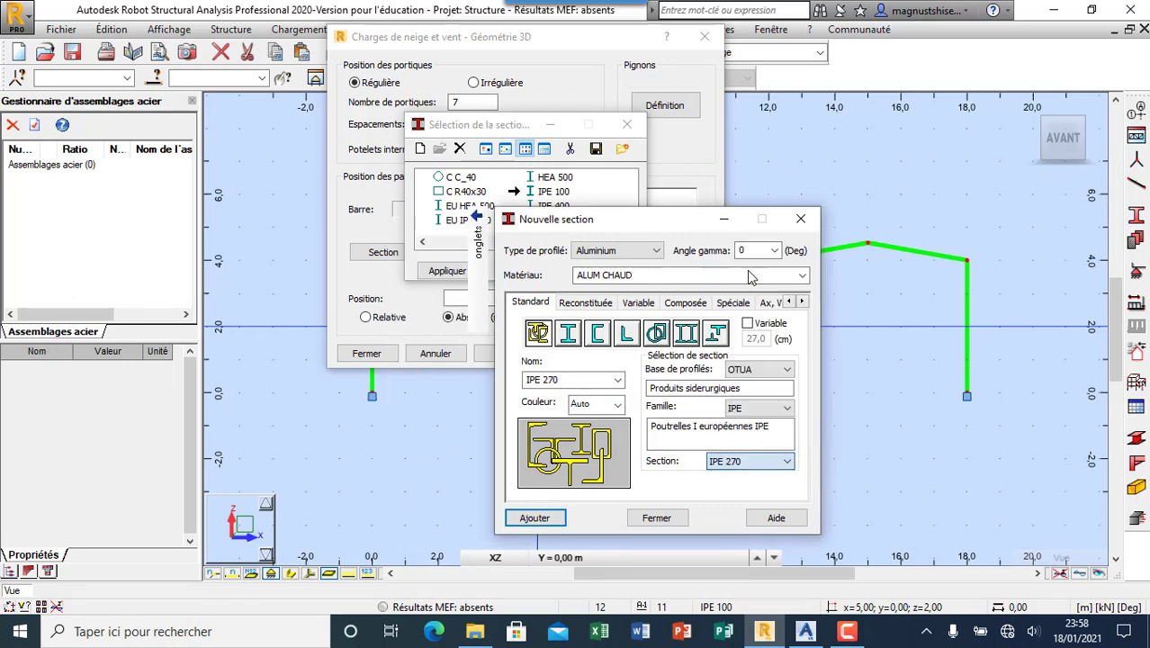
click(551, 520)
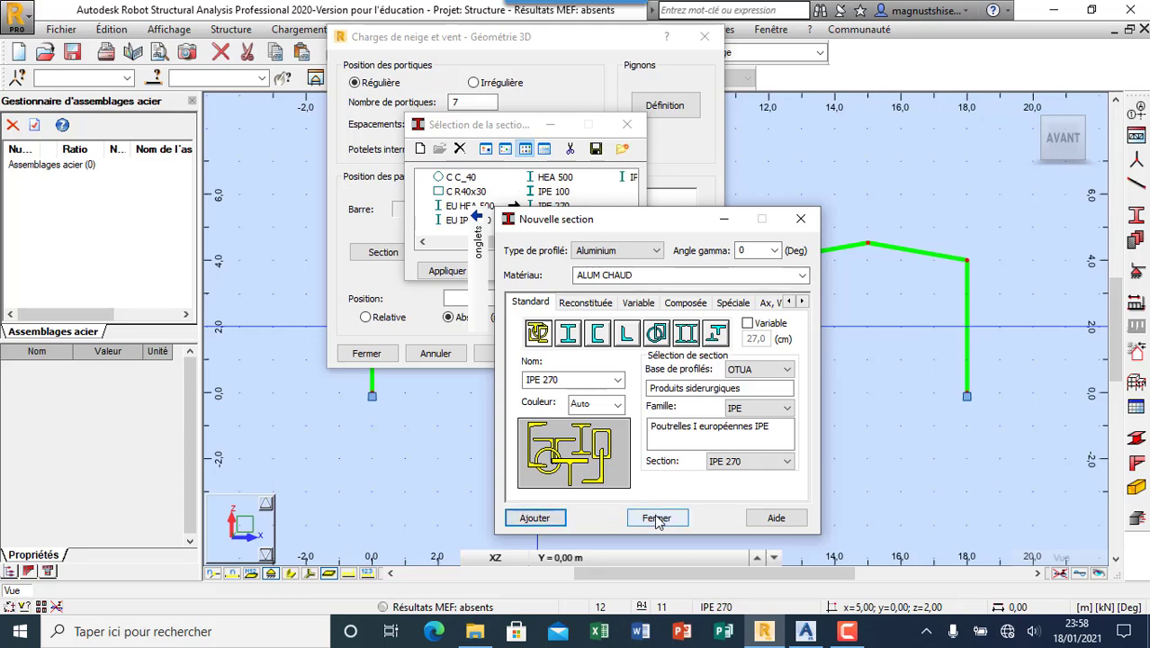
click(657, 518)
click(445, 272)
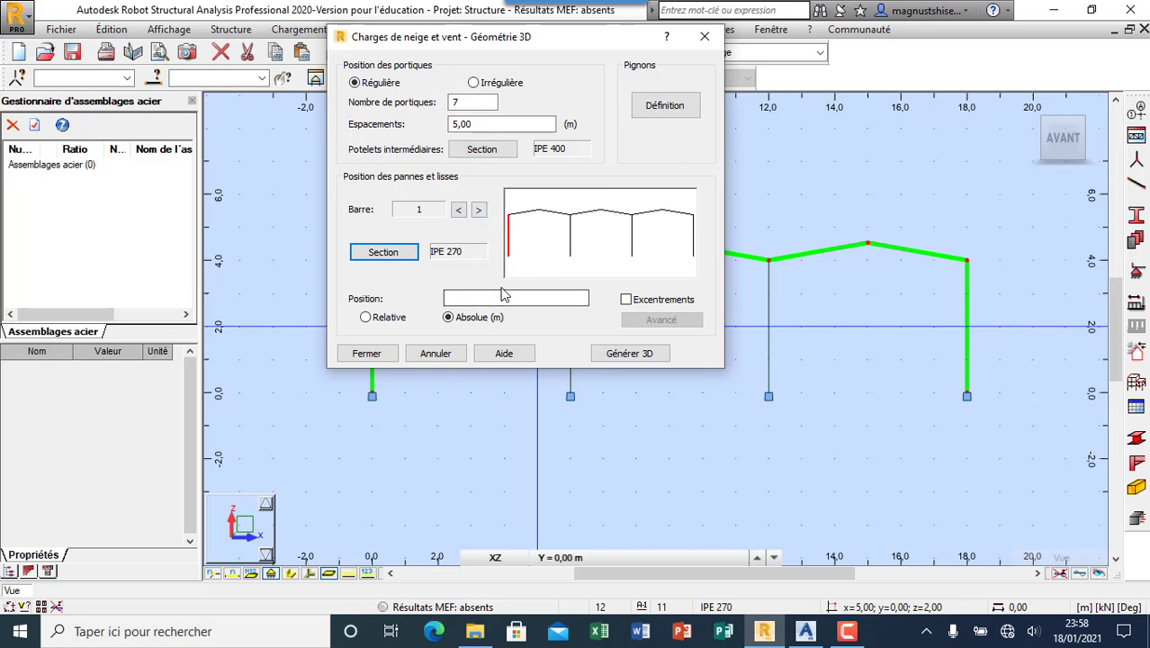
Place side rails at relative positions 0.2 0.4 0.6 0.8 0.9 on both outer columns.
click(376, 320)
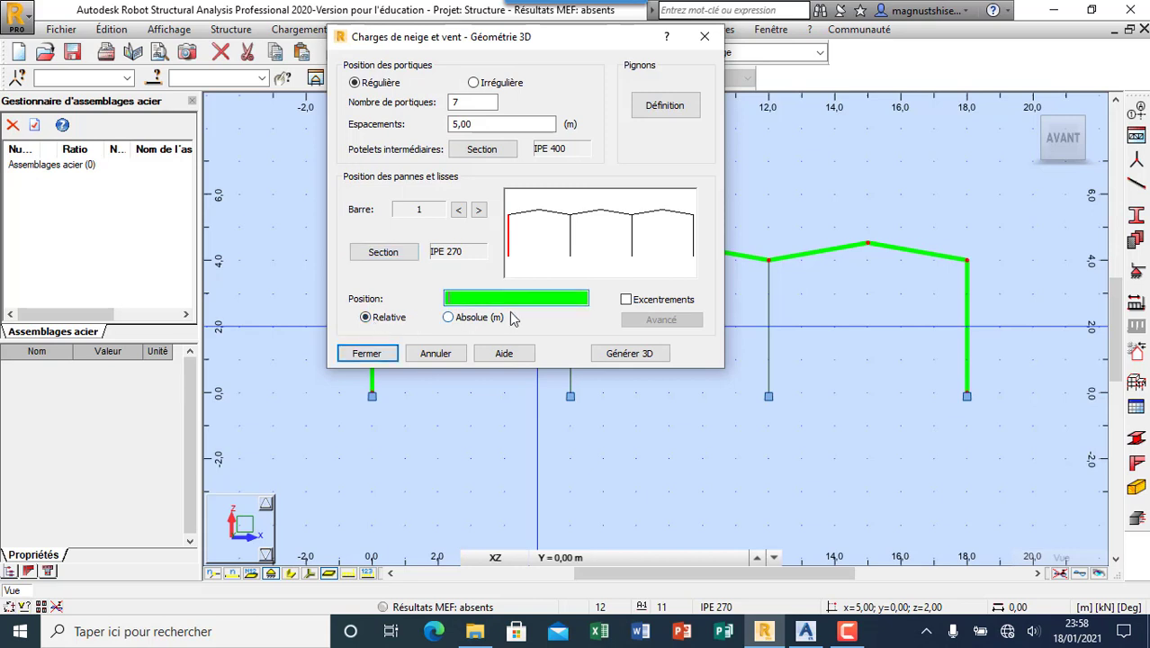
text(0.2 0.4 0.6 0.8 0.9)
drag(540, 298, 416, 300)
key(ctrl+c)
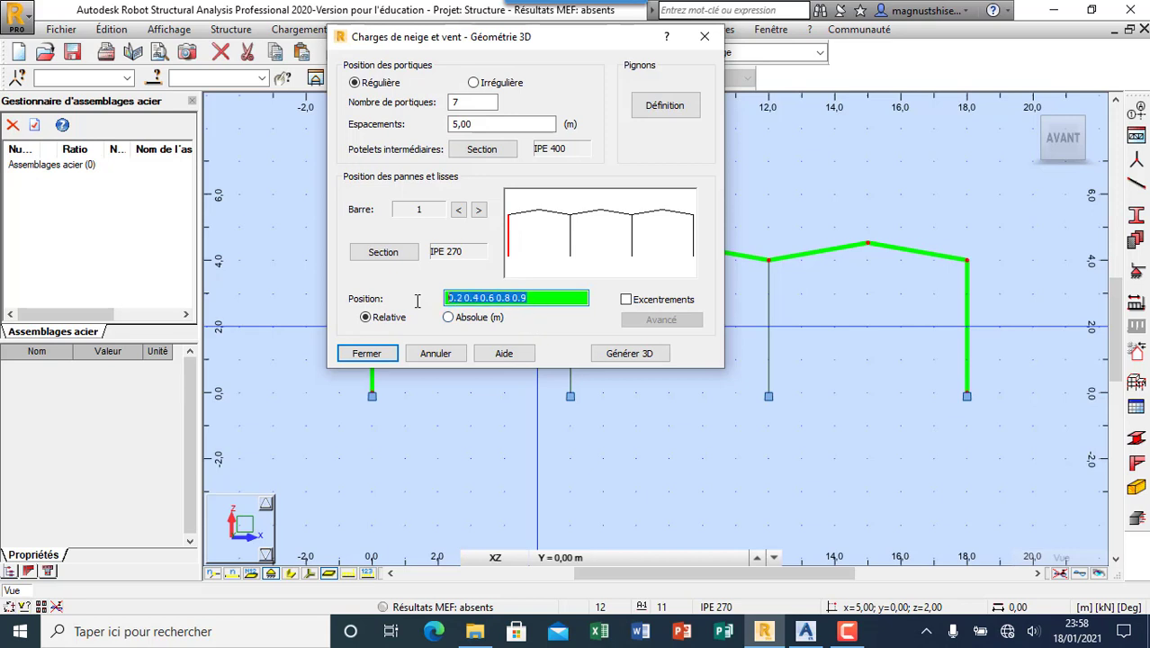
click(696, 248)
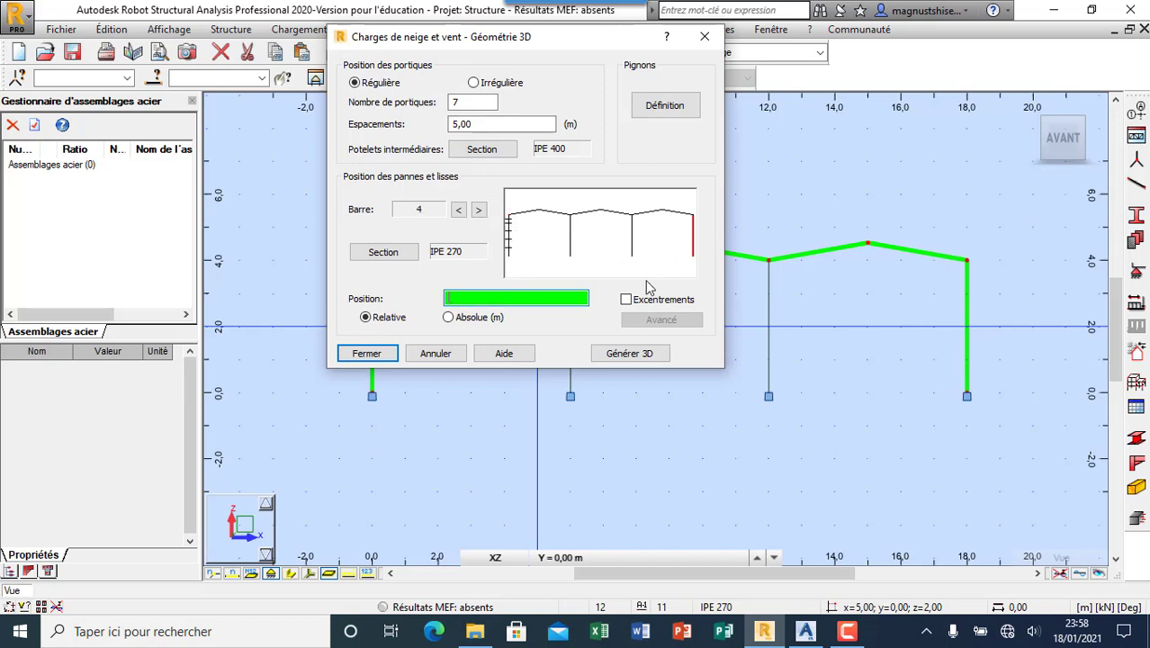
key(ctrl+v)
Place purlins at relative positions 0.1 0.2 0.4 0.6 0.8 0.98 on the three ascending rafters.
click(525, 213)
text(0.1 0.2 0.4 0.6 0)
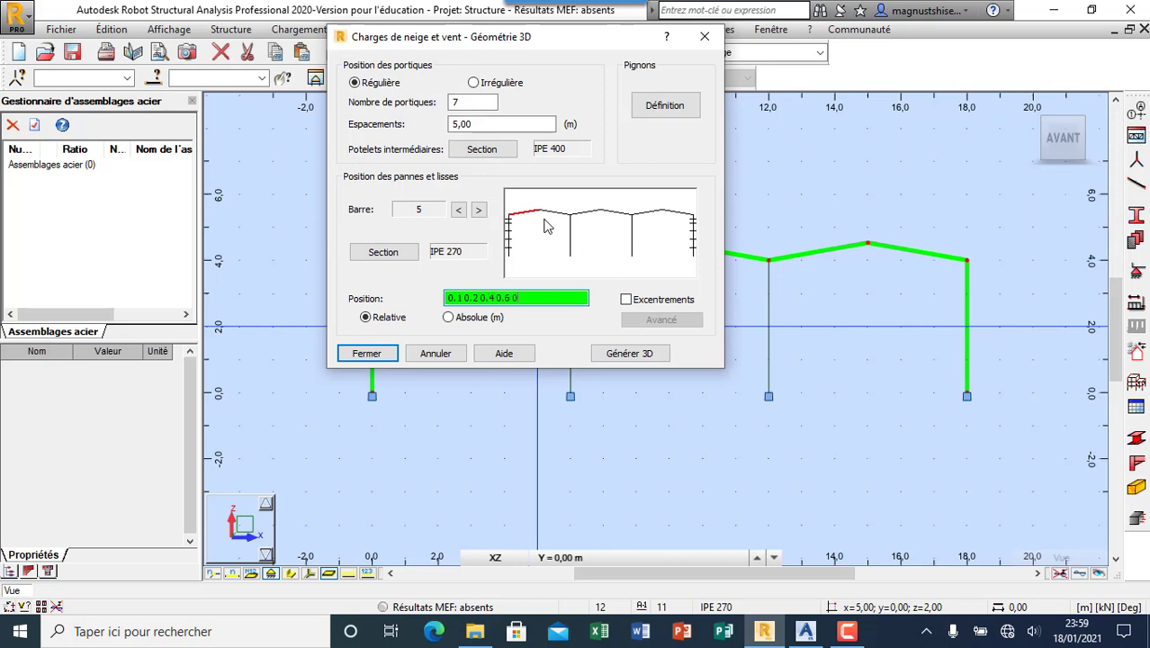
text(.8 0.98)
drag(563, 300, 448, 303)
key(ctrl+c)
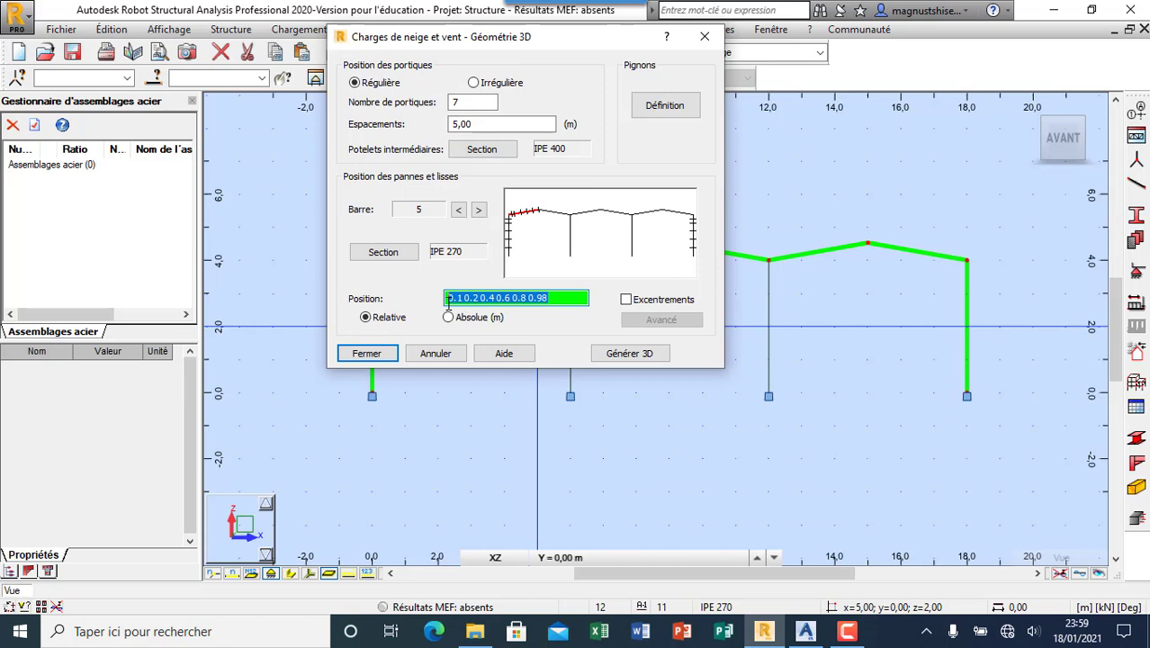
click(587, 218)
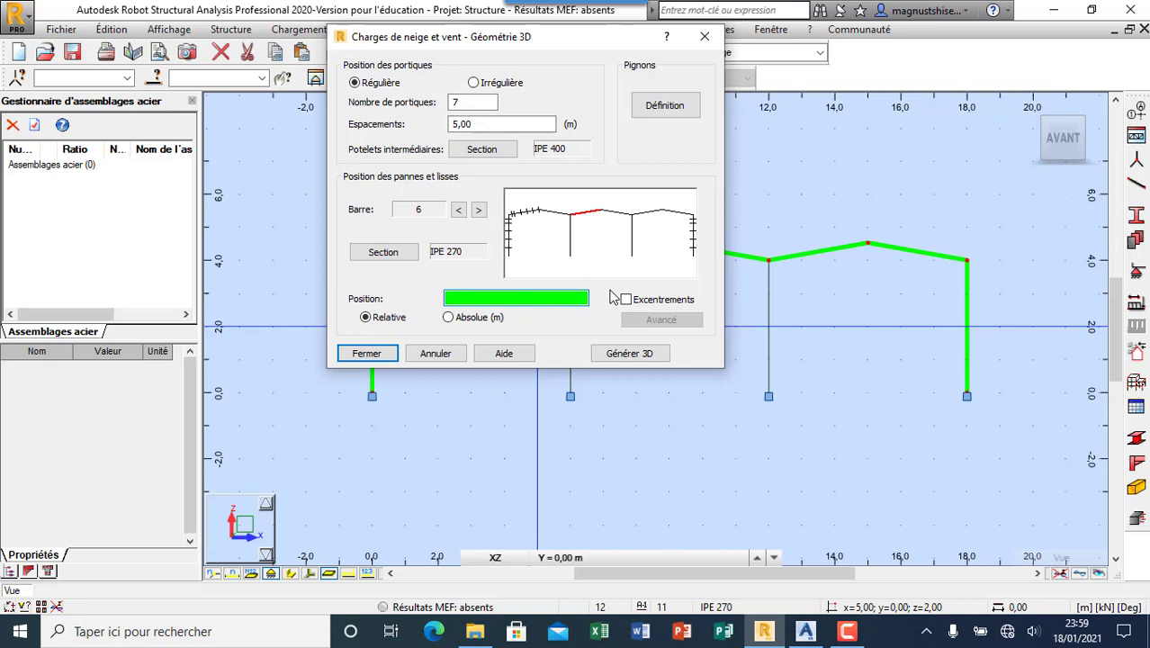
key(ctrl+v)
click(645, 214)
key(ctrl+v)
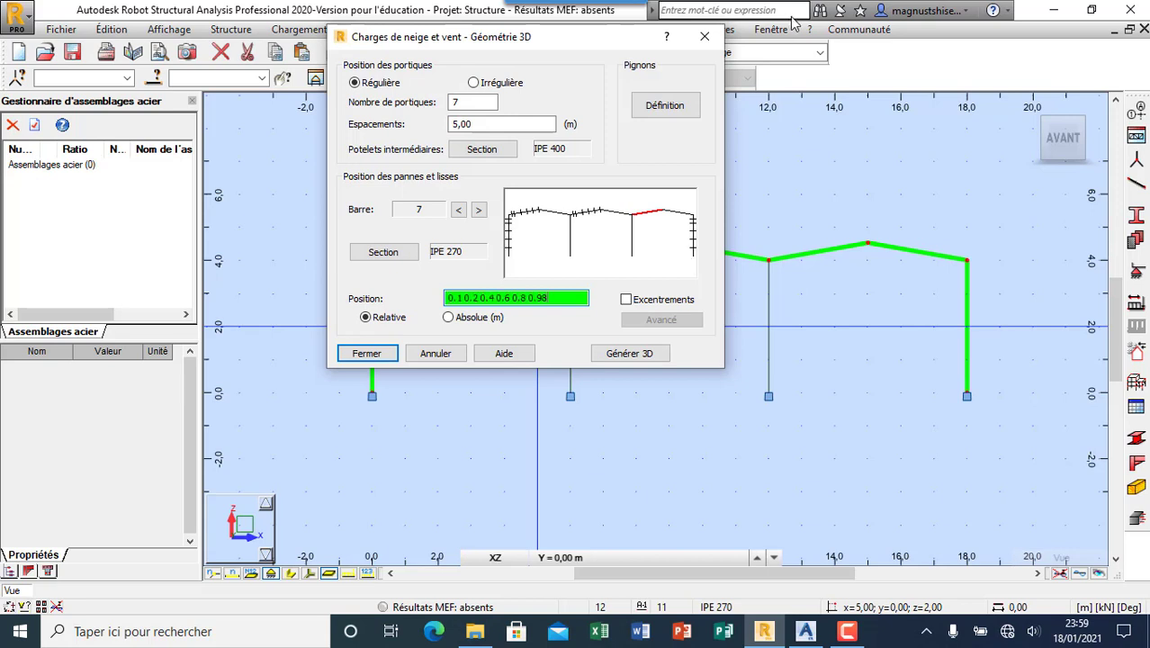
Place purlins at relative positions 0.02 0.2 0.4 0.6 0.8 0.9 on the three descending rafters.
click(551, 217)
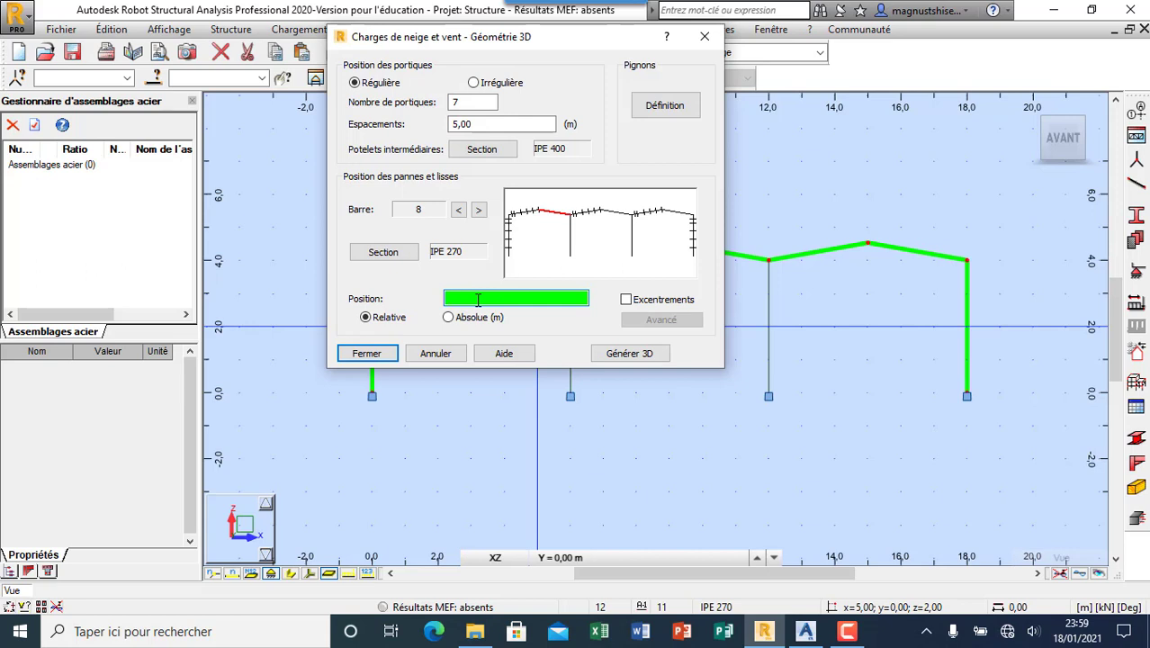
text(0.02 0)
text(2 0.4 0.6 0.8 0.9)
drag(549, 298, 402, 302)
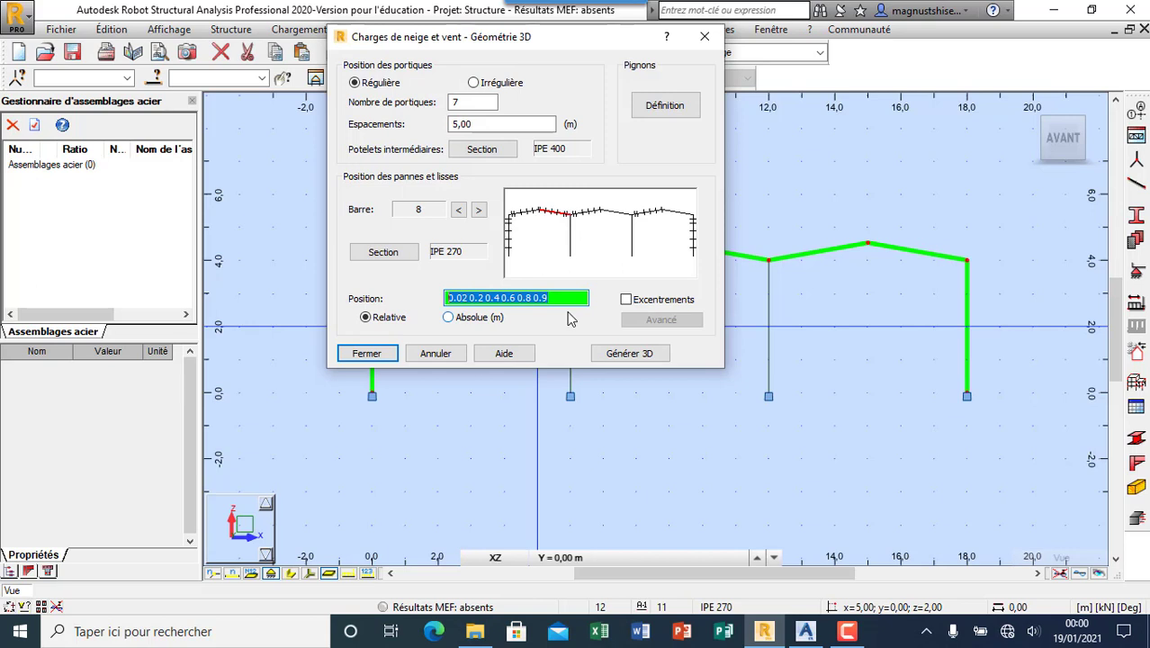
click(617, 218)
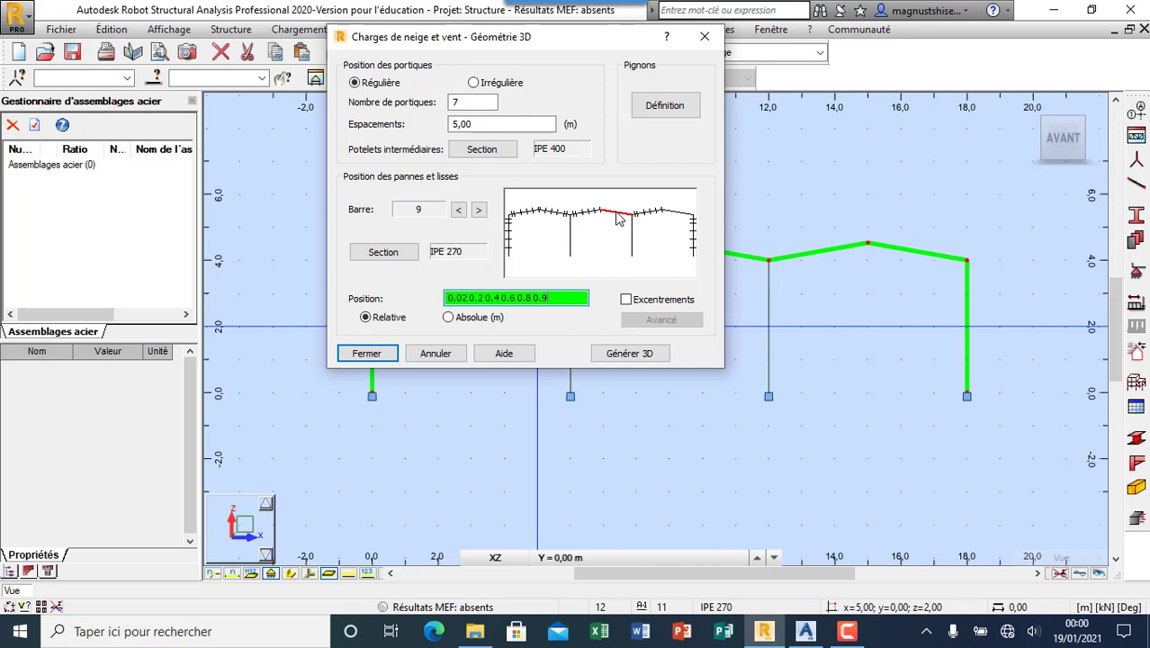
click(689, 216)
Generate the 3D structure, saving the project as STEEL STRUCTURE and accepting the new material for the bars of both profiles.
click(629, 354)
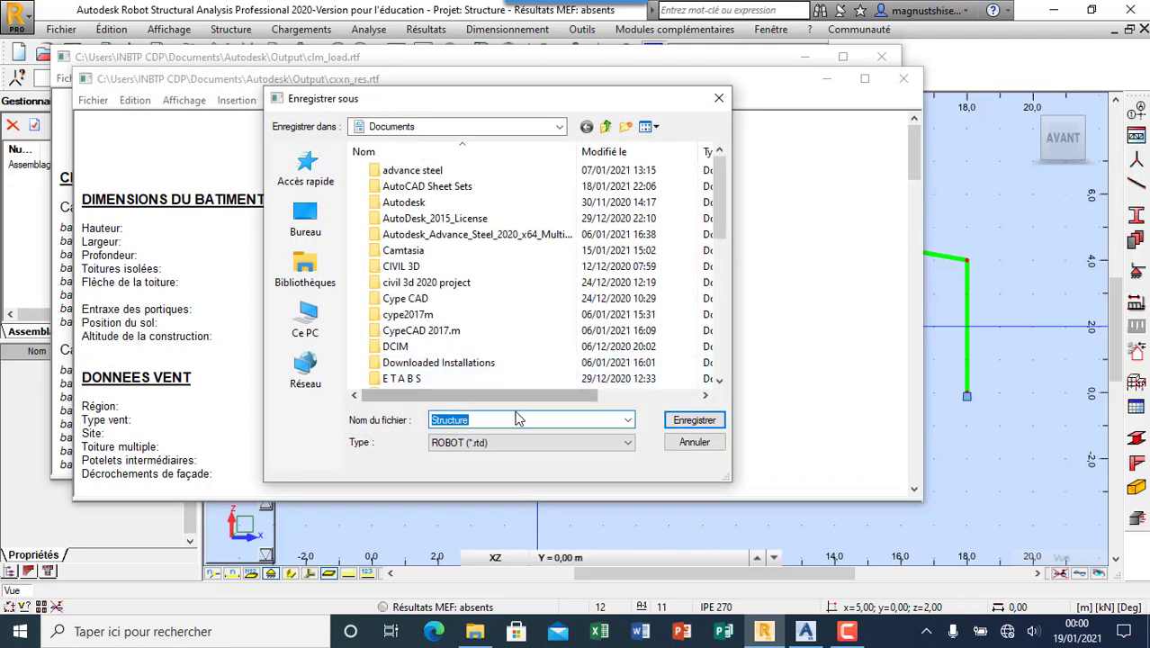
drag(493, 421, 444, 421)
drag(535, 421, 386, 426)
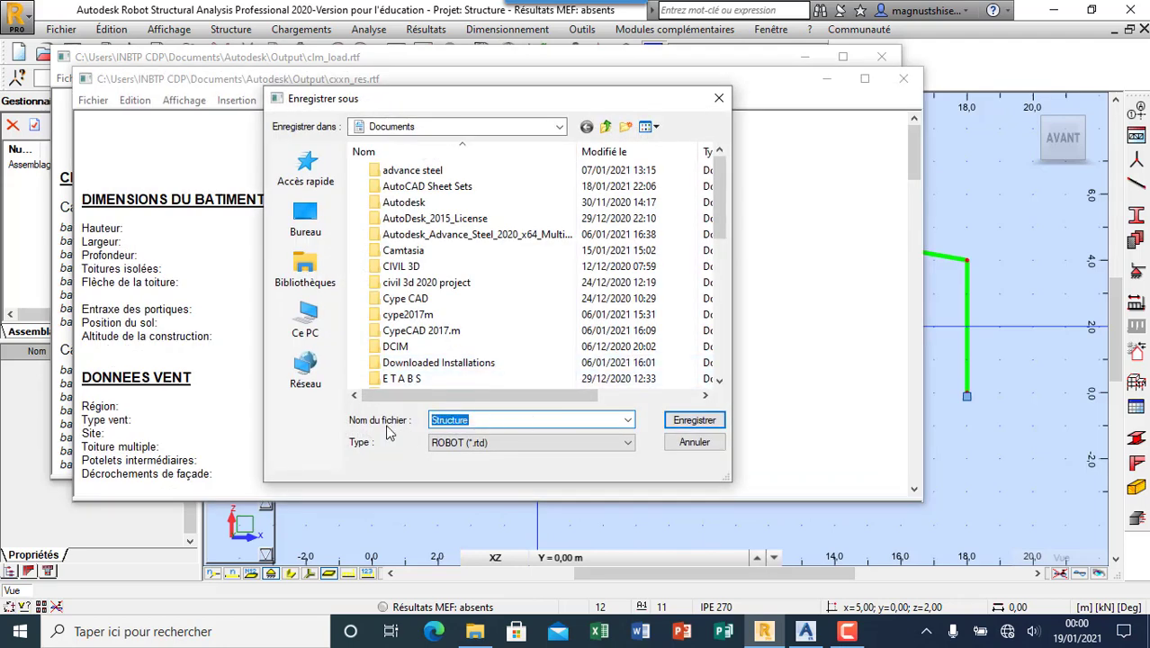
text(STEEL)
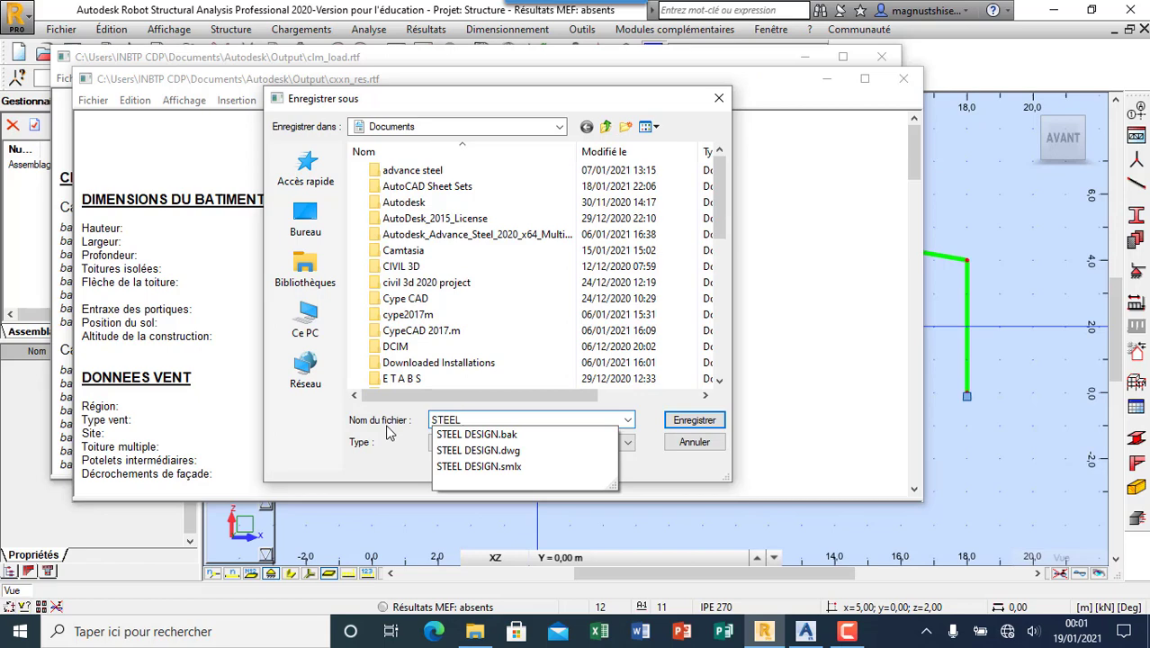
text(STRUCTURE)
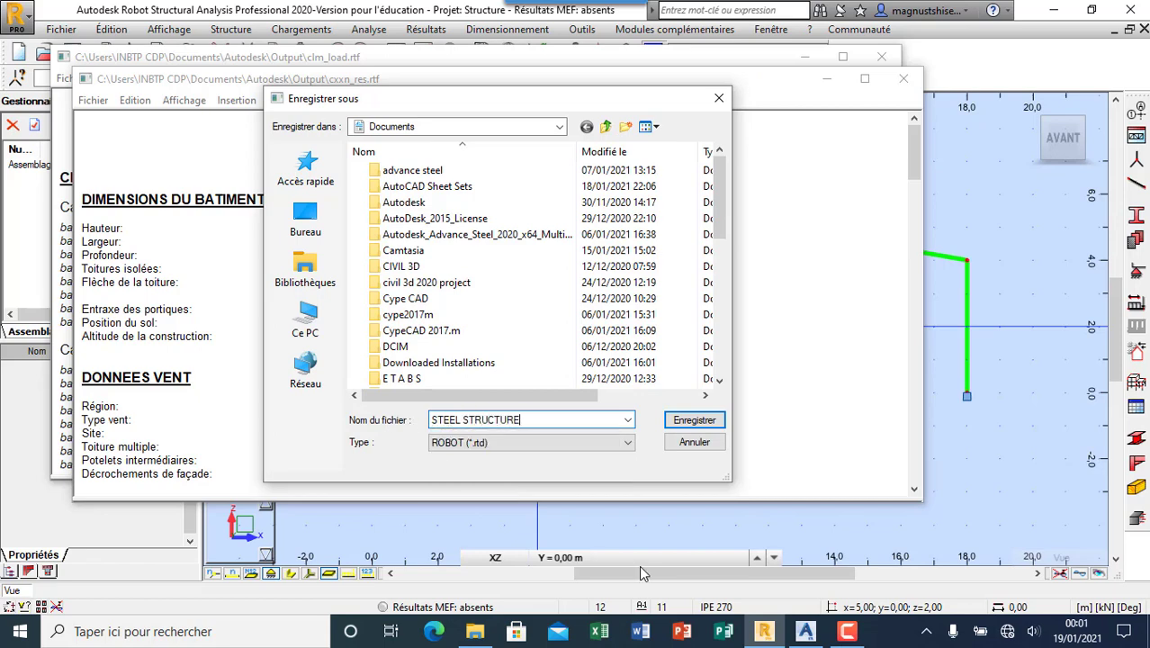
click(689, 420)
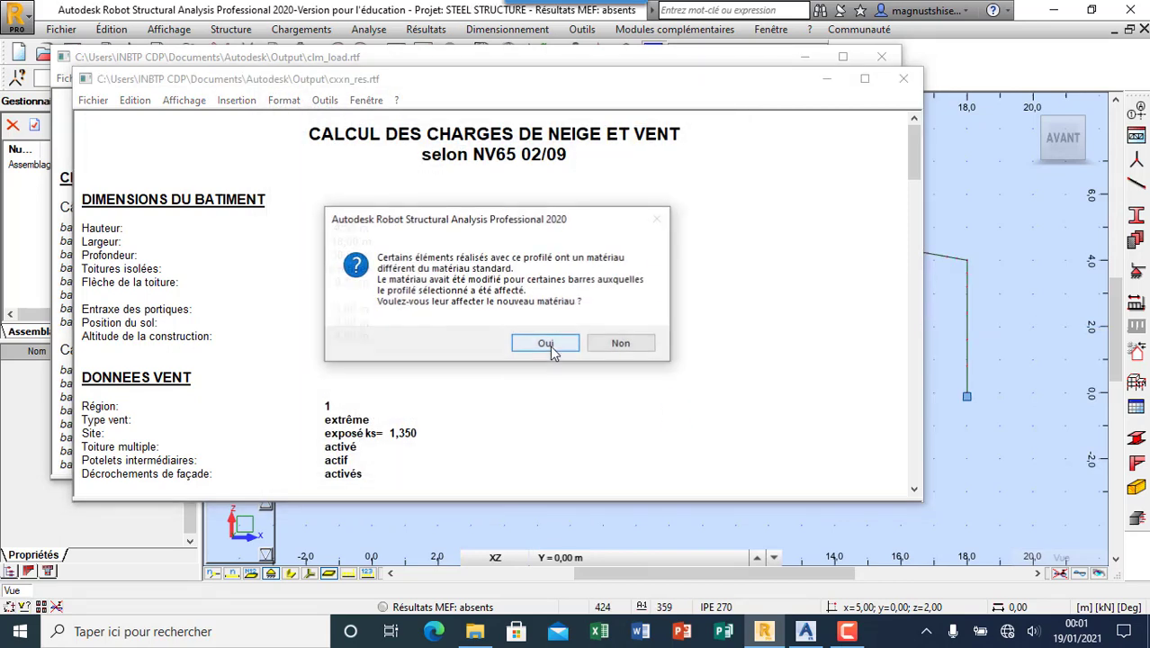
click(550, 346)
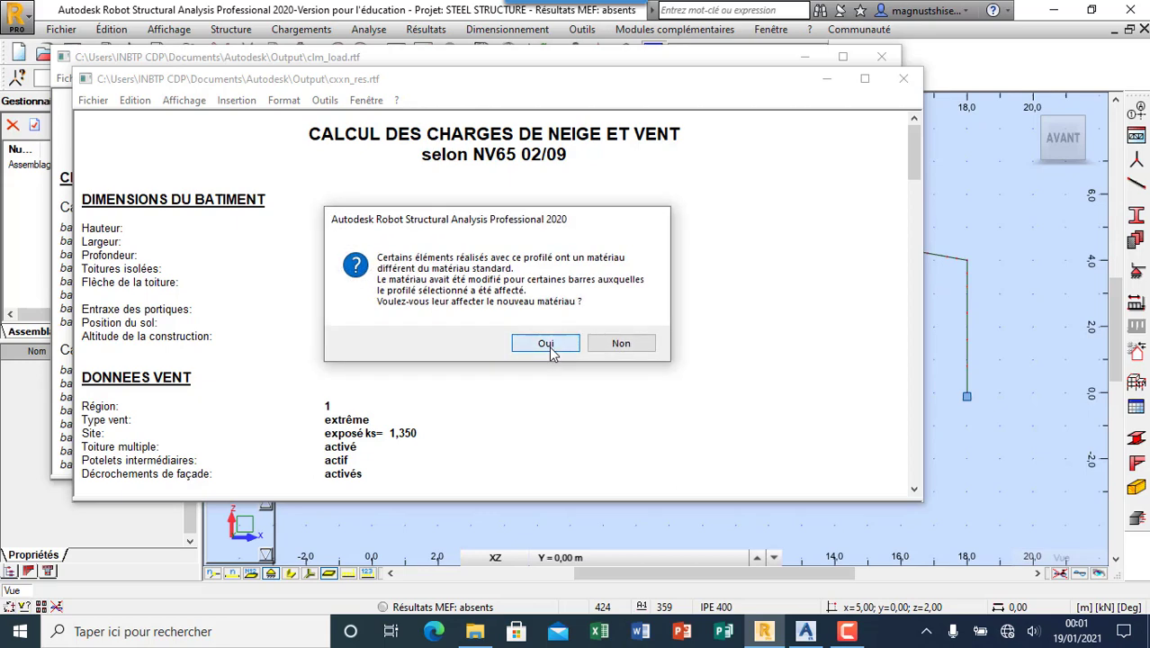
click(547, 344)
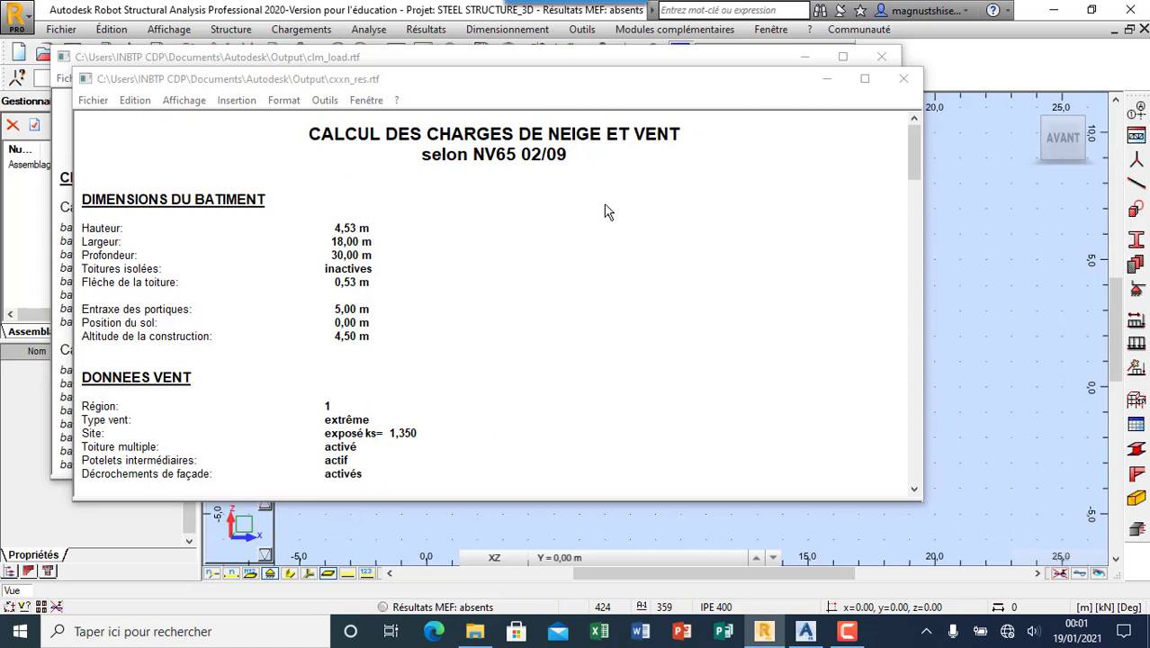
Close the two NV65 calculation notes and inspect the generated building in a 3D view from several sides.
click(901, 80)
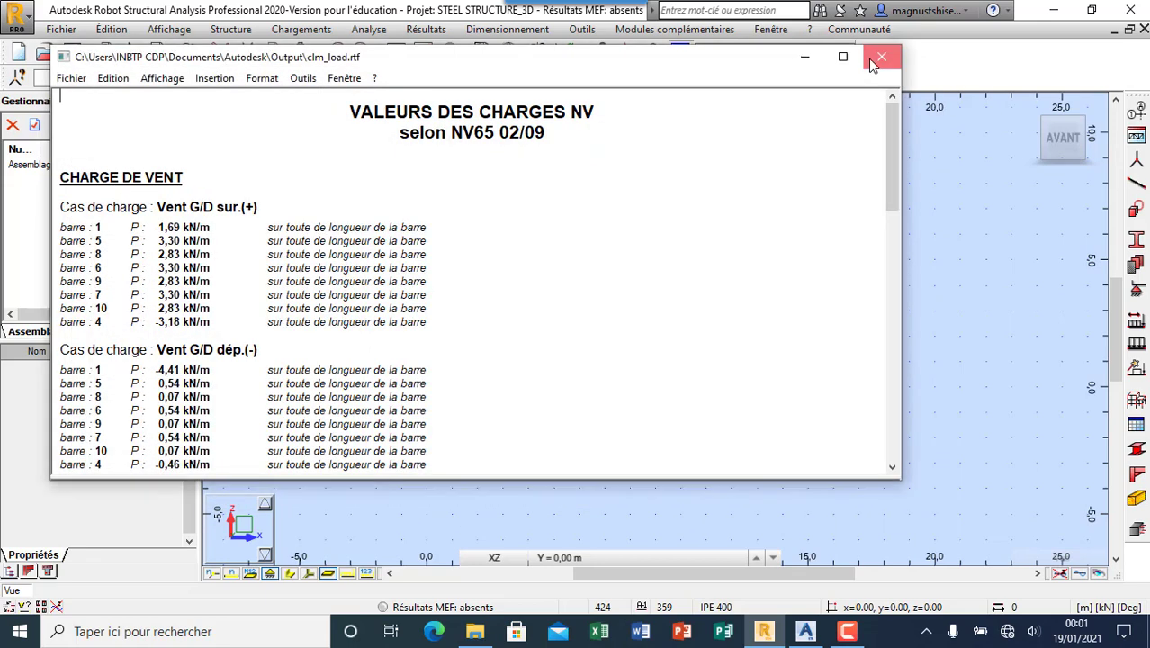
click(881, 57)
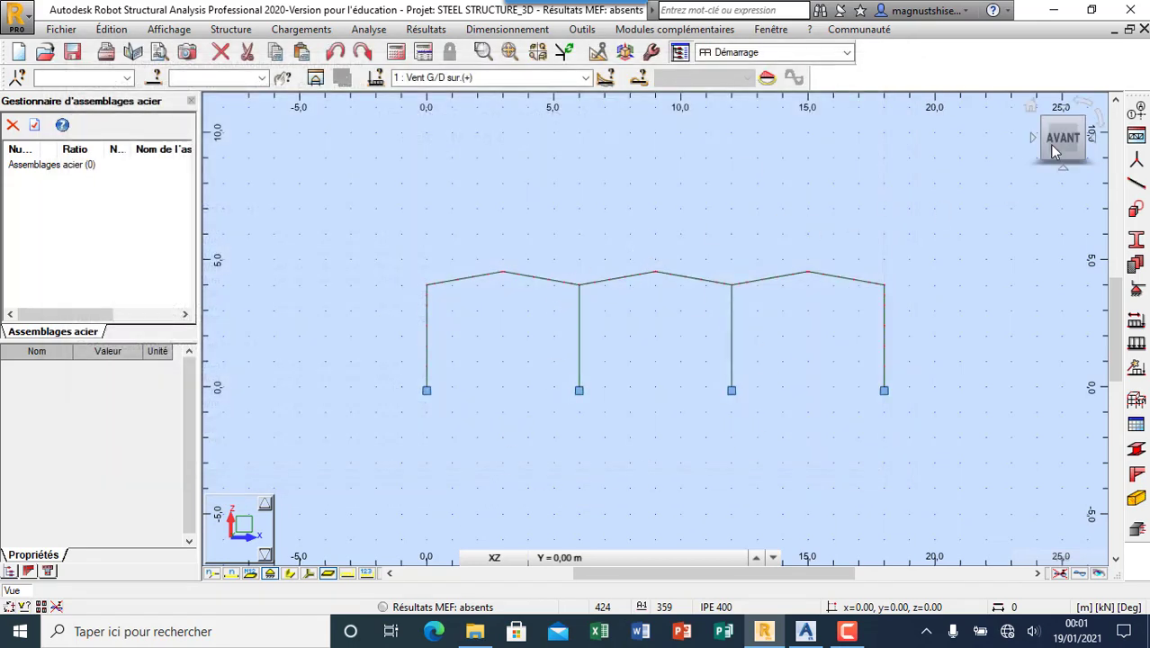
click(1028, 107)
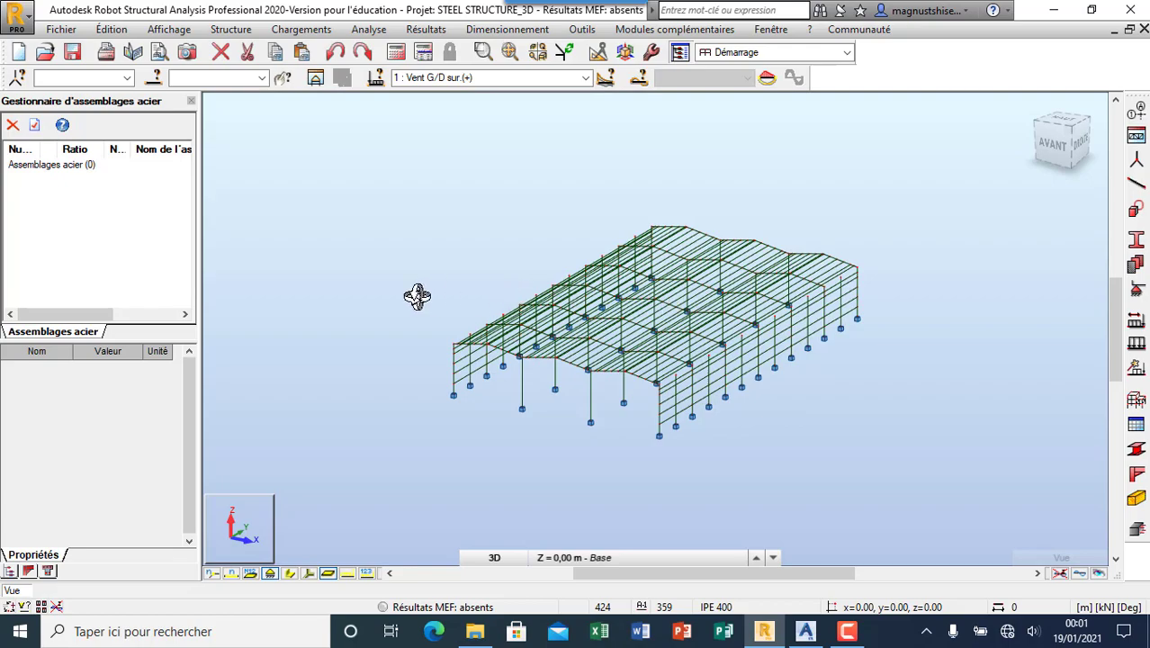
scroll(493, 290, down, 2)
shift+middle_drag(482, 289, 526, 321)
shift+middle_drag(883, 416, 745, 289)
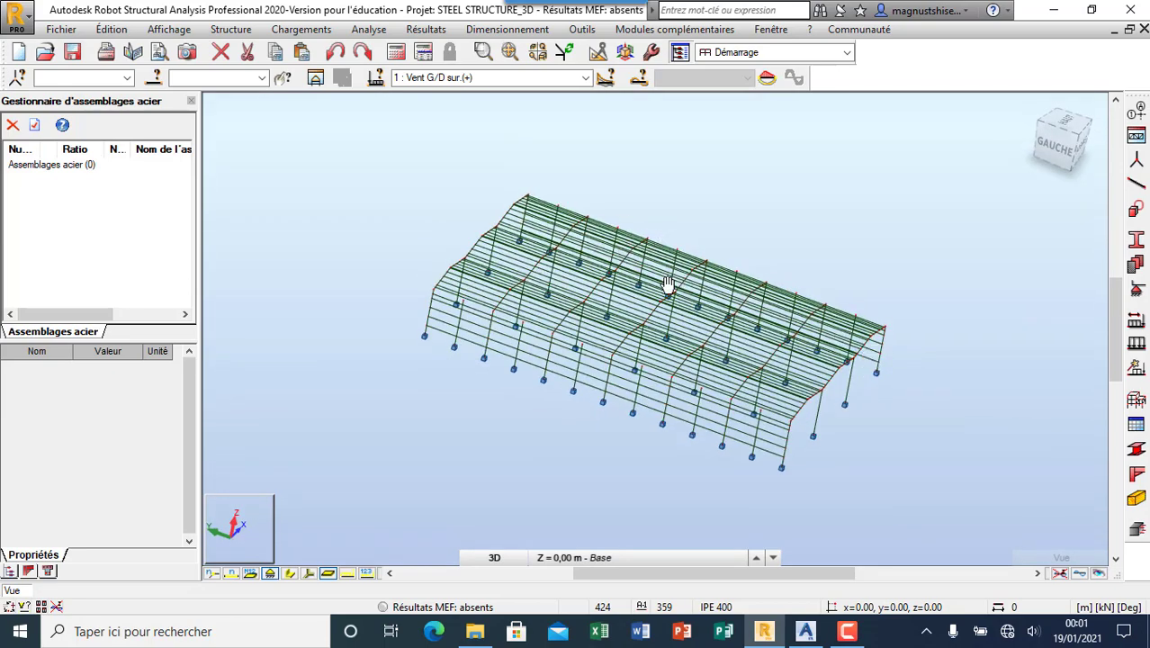
scroll(647, 321, up, 2)
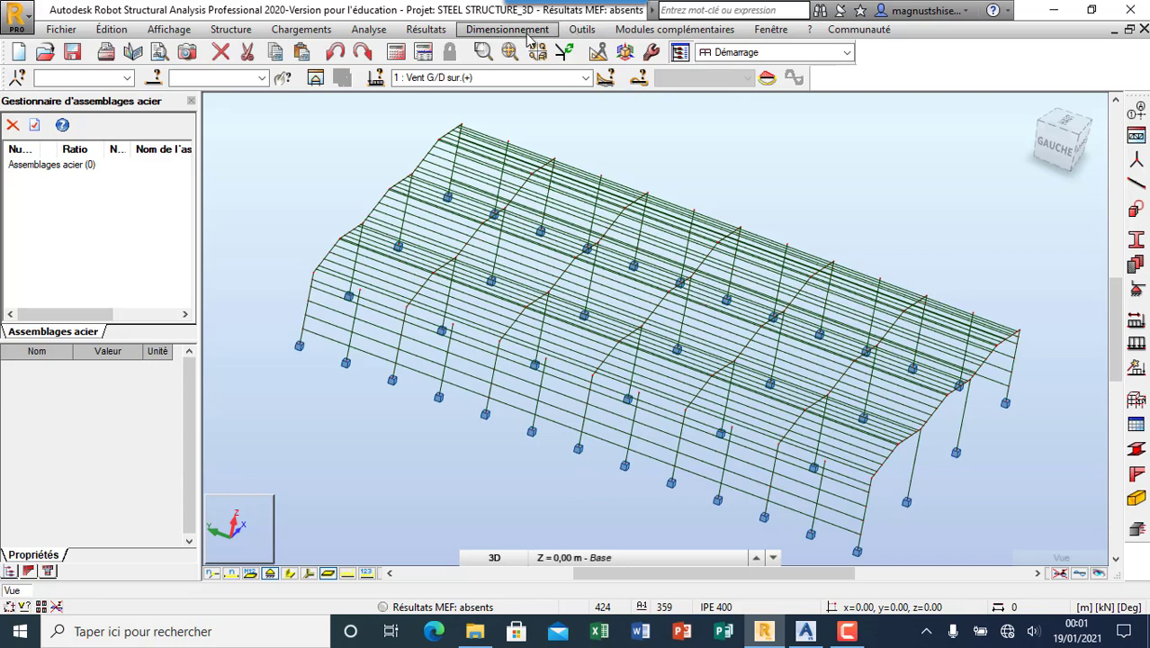
Run the structural calculation, close its messages and check the list of load cases, keeping Vent G/D sur.(+) selected.
click(397, 52)
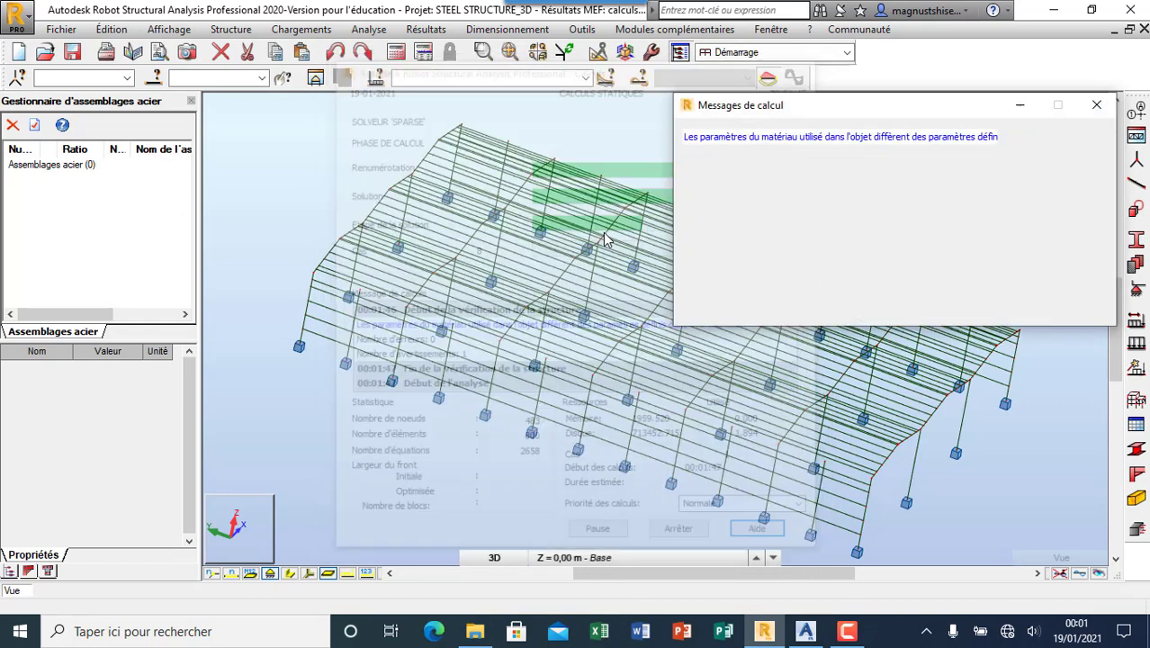
click(1096, 105)
click(586, 79)
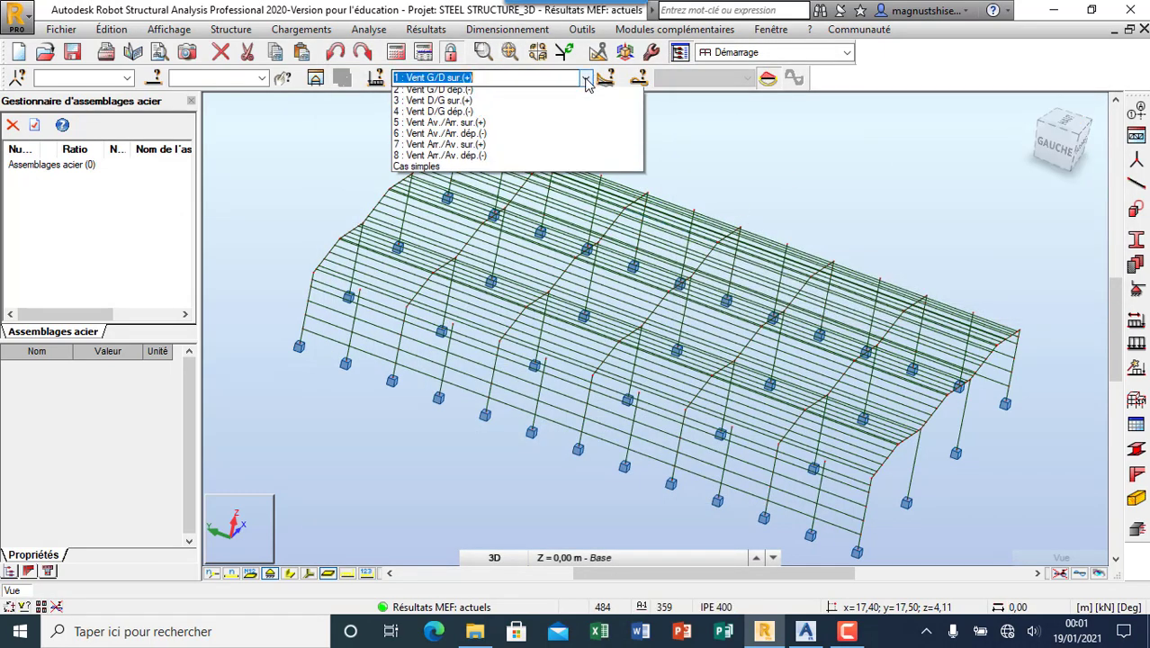
click(499, 79)
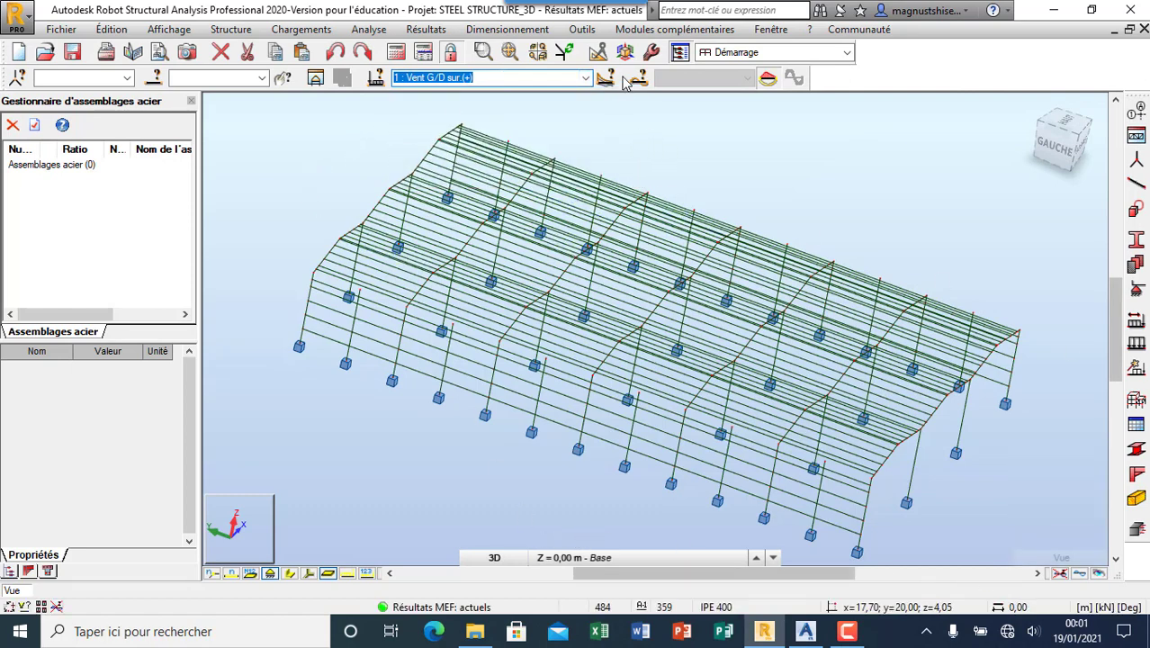
Add a permanent self-weight load case named PERM1 after the wind cases.
right_click(268, 222)
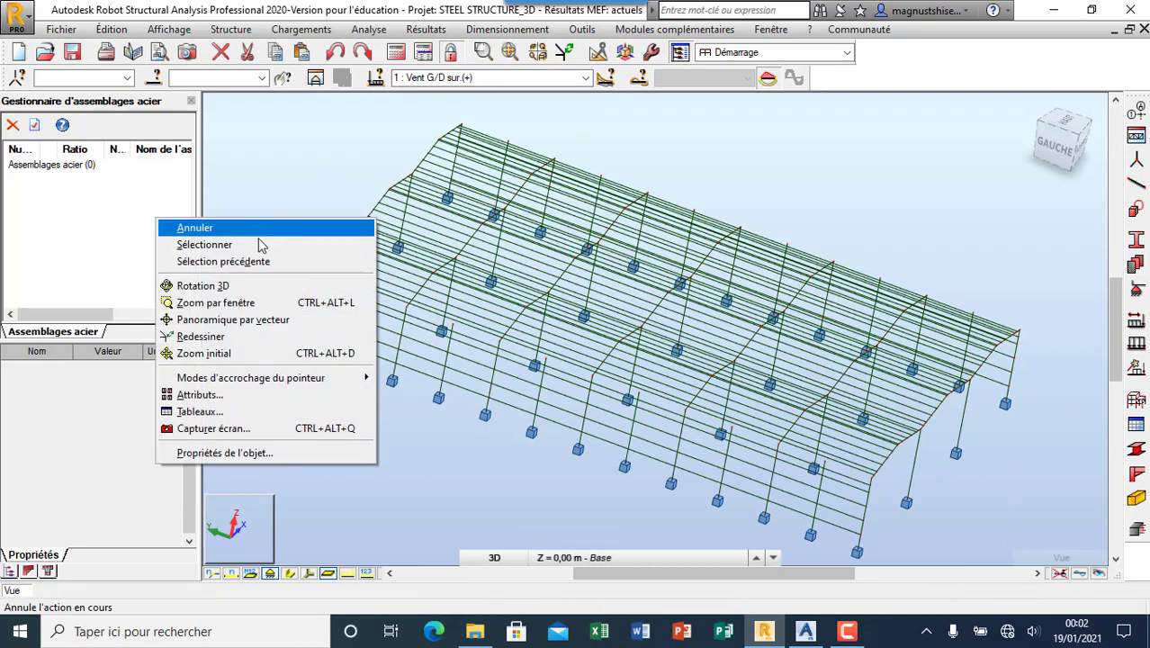
click(267, 244)
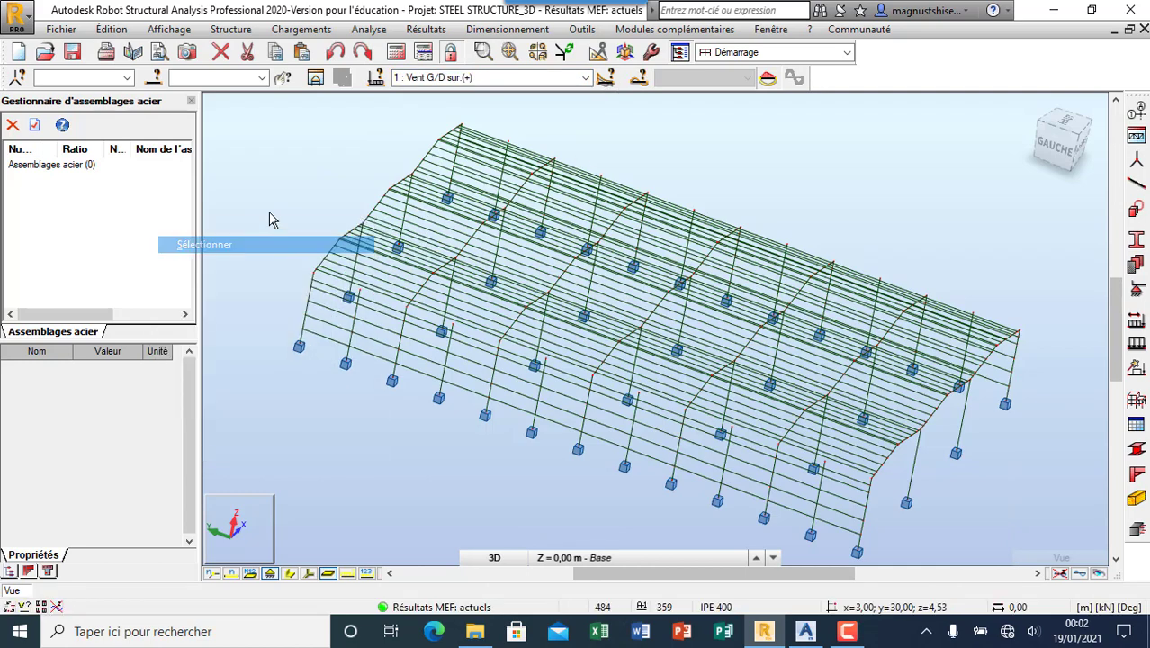
click(1029, 106)
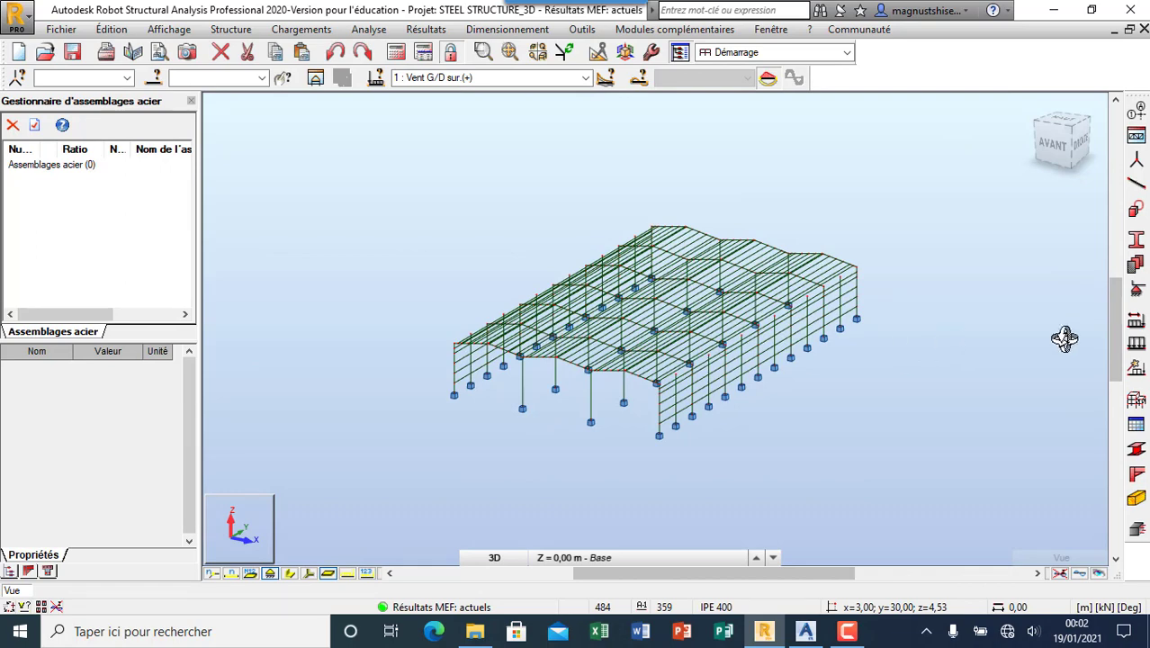
click(1136, 343)
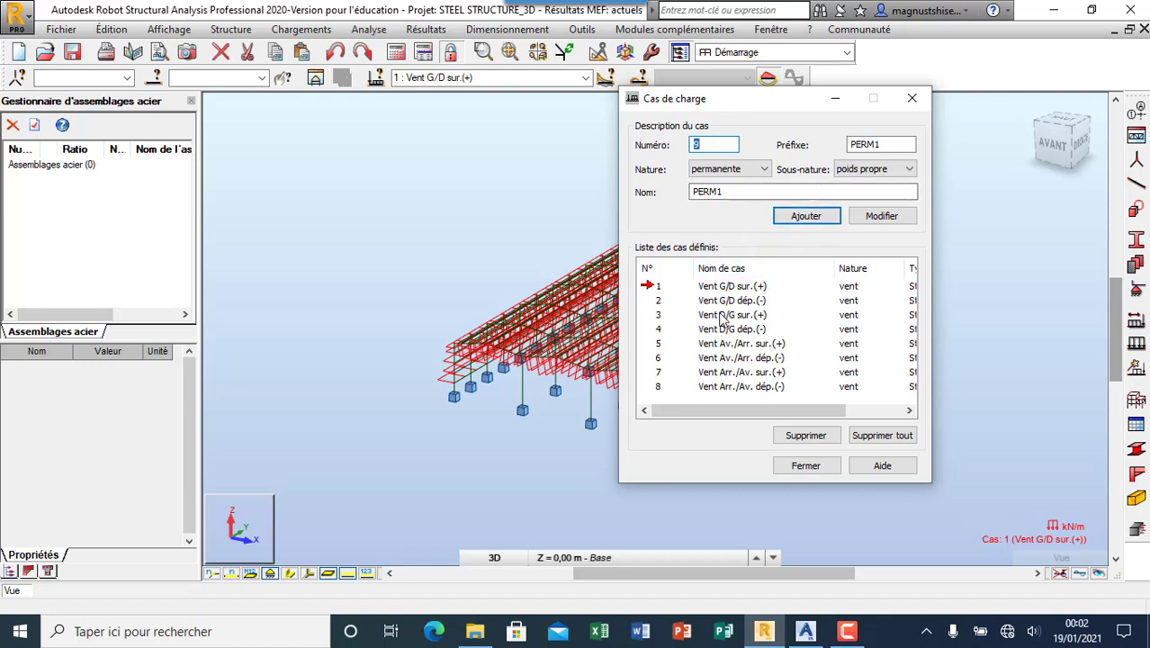
drag(797, 410, 630, 409)
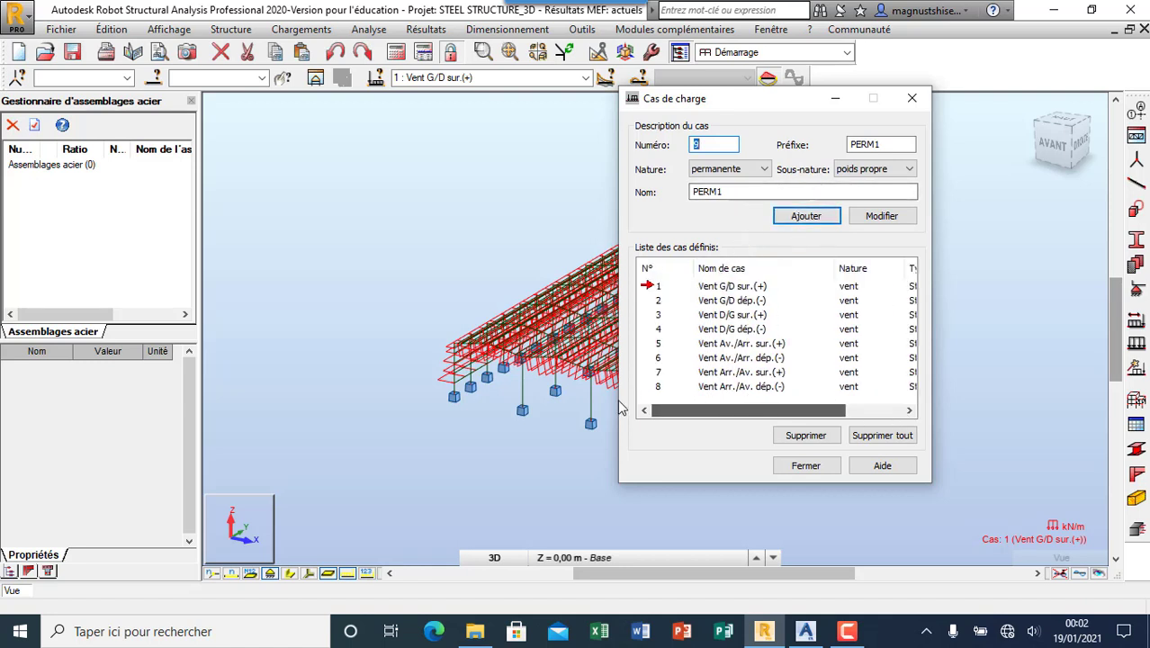
click(799, 216)
click(622, 353)
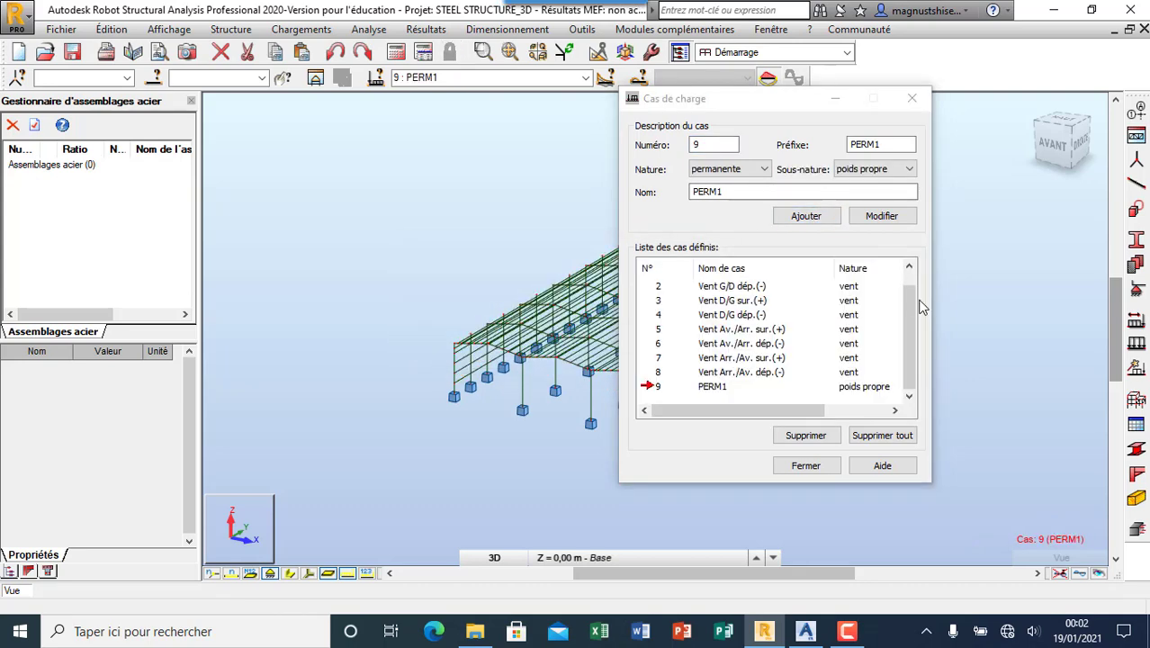
drag(912, 330, 919, 298)
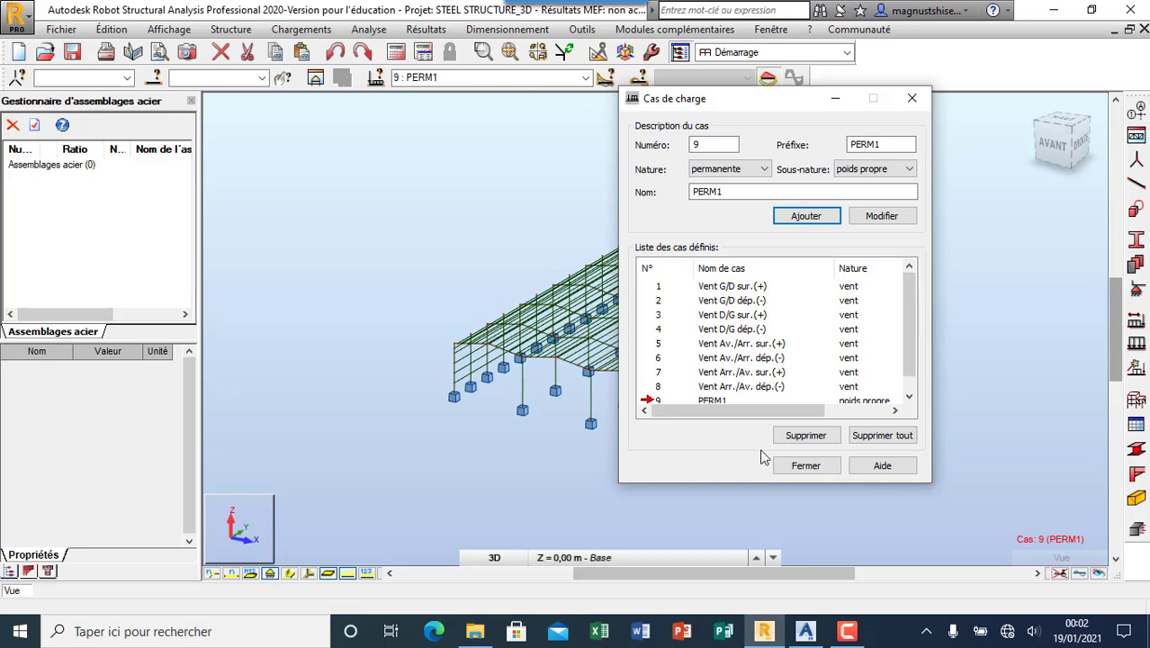
click(805, 465)
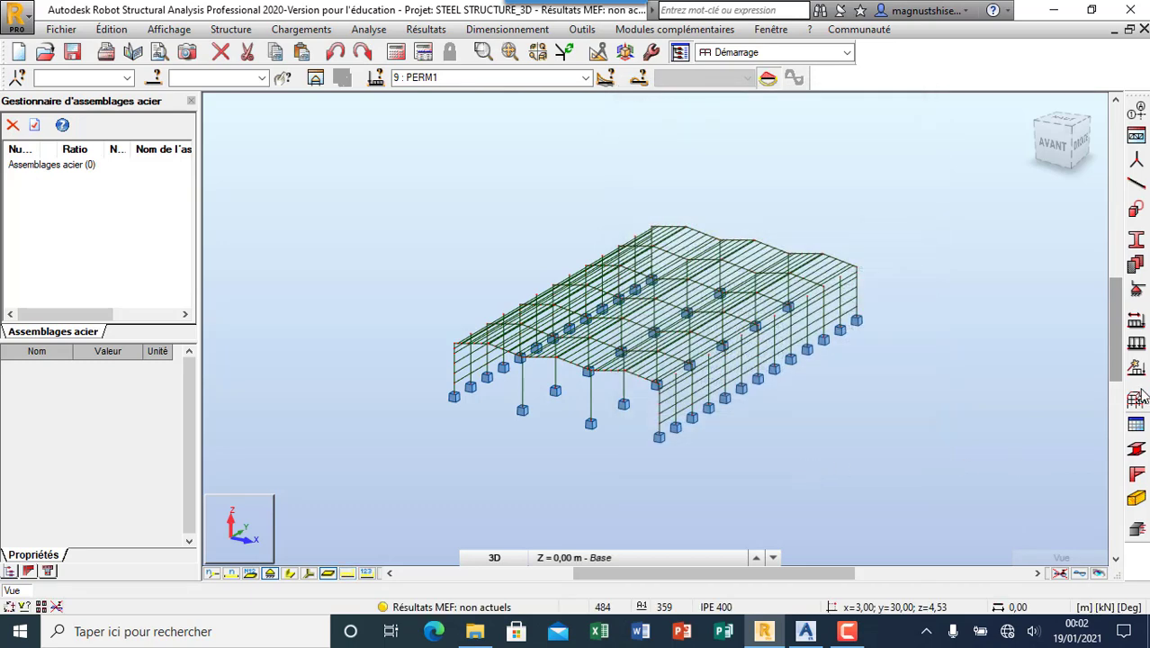
Apply the self-weight load to the whole structure in case PERM1.
click(1135, 344)
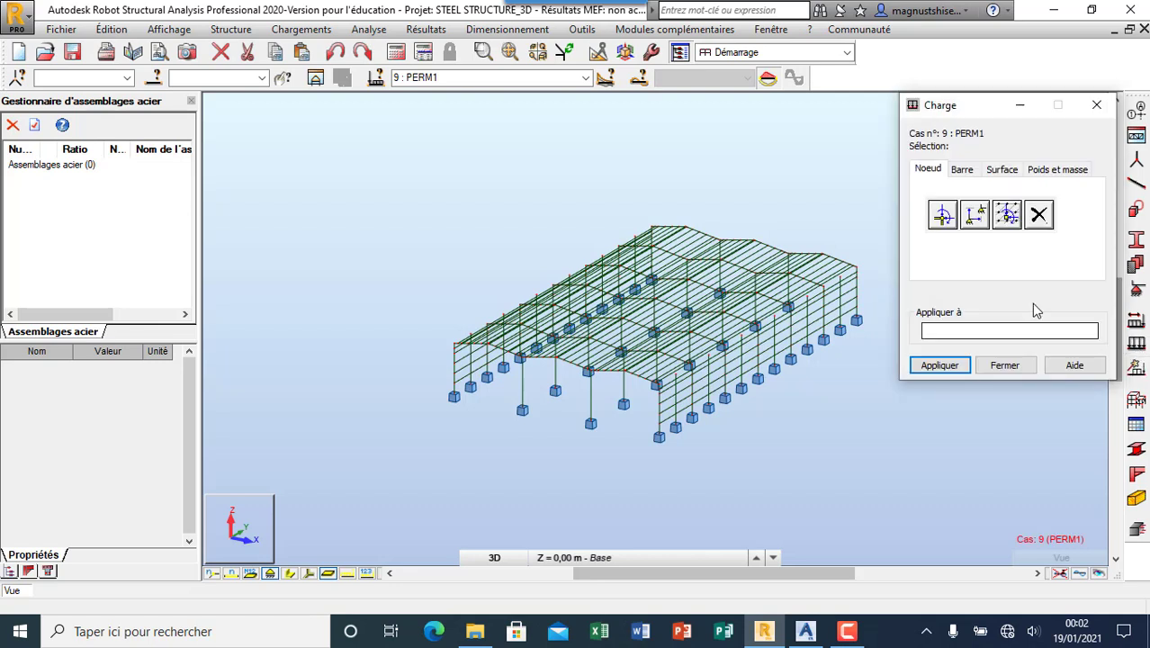
click(1041, 175)
click(943, 213)
click(944, 361)
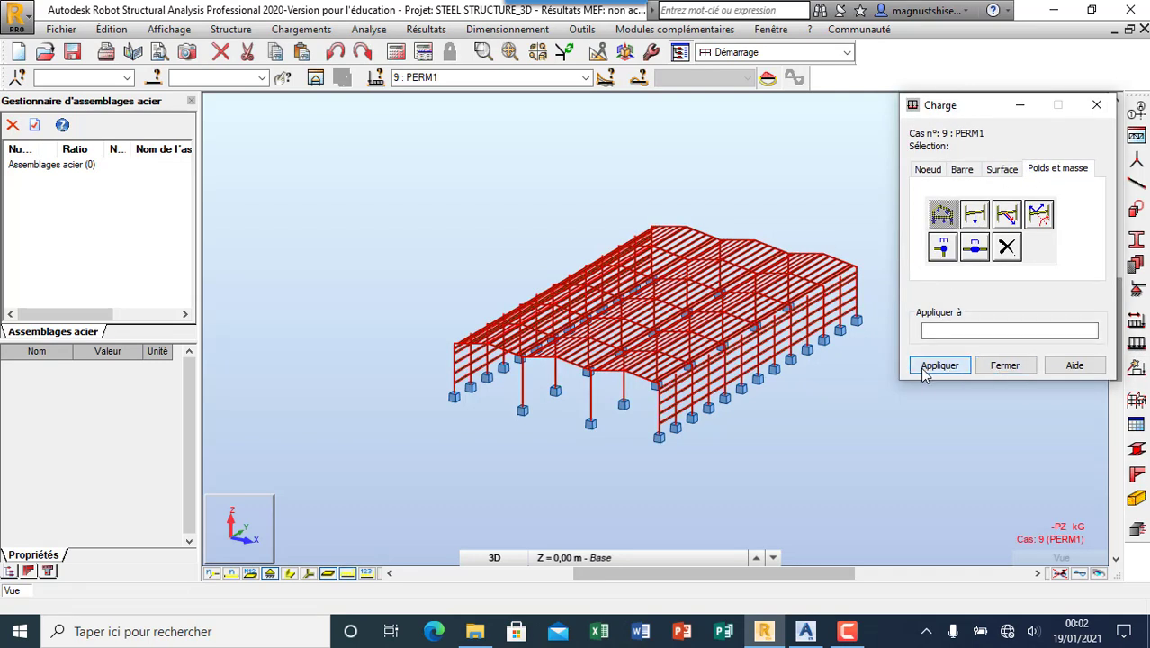
click(1005, 364)
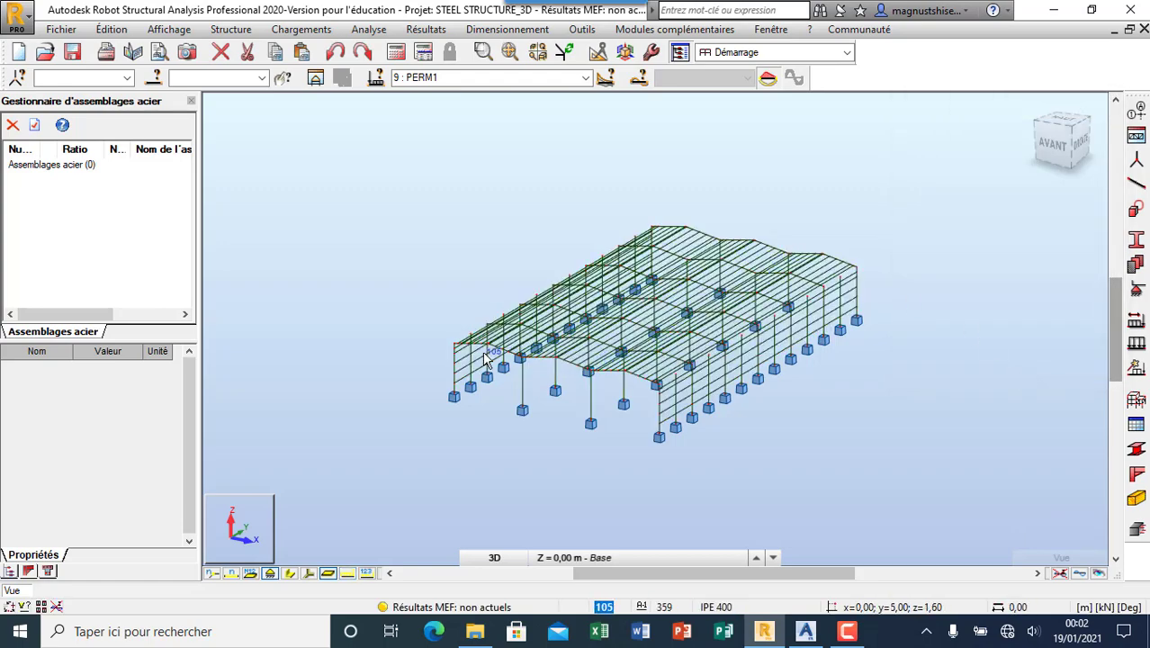
Examine the purlins, frames and supports of the 3D structure and review the list of defined load cases.
scroll(484, 358, up, 5)
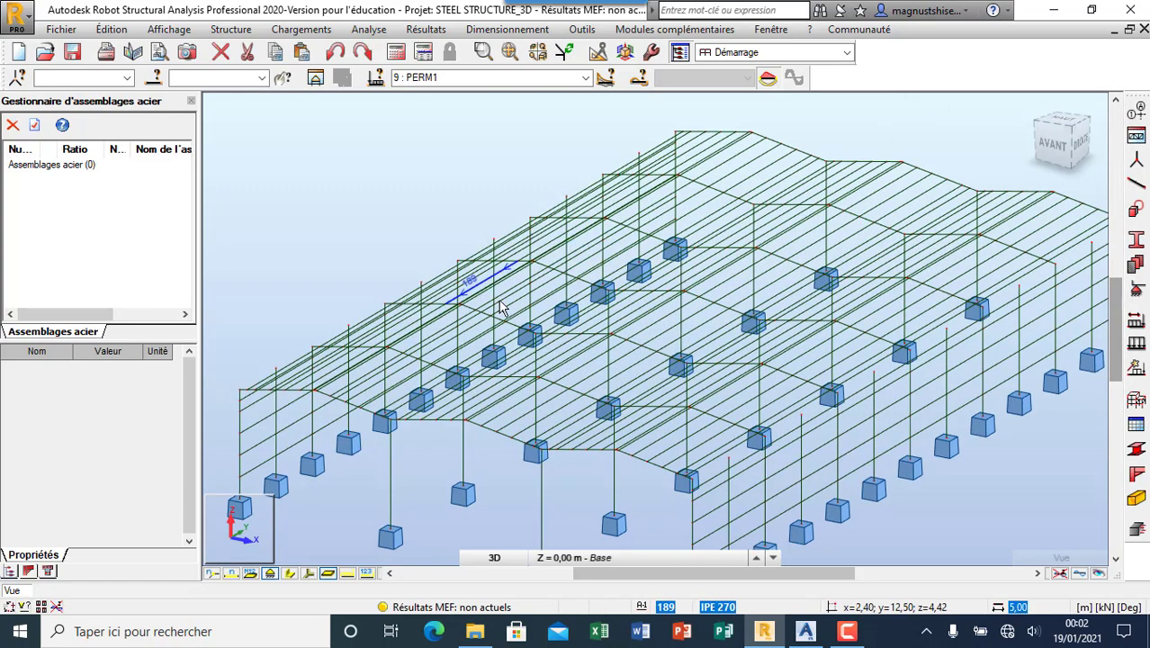
scroll(502, 310, down, 2)
scroll(539, 279, up, 1)
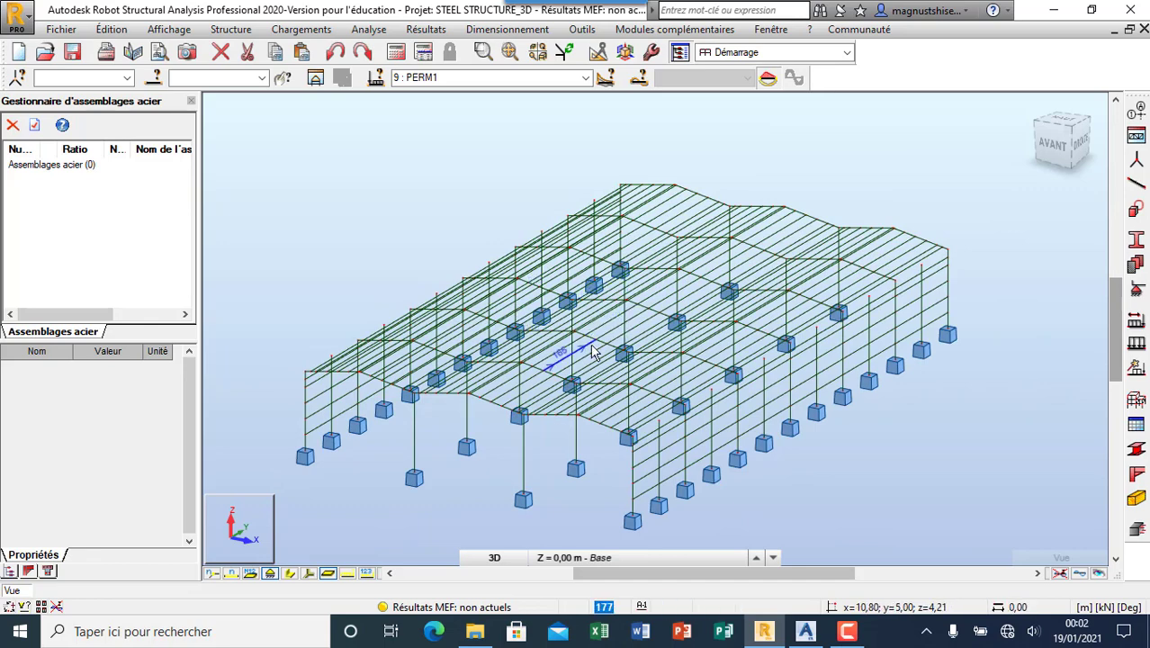
click(587, 78)
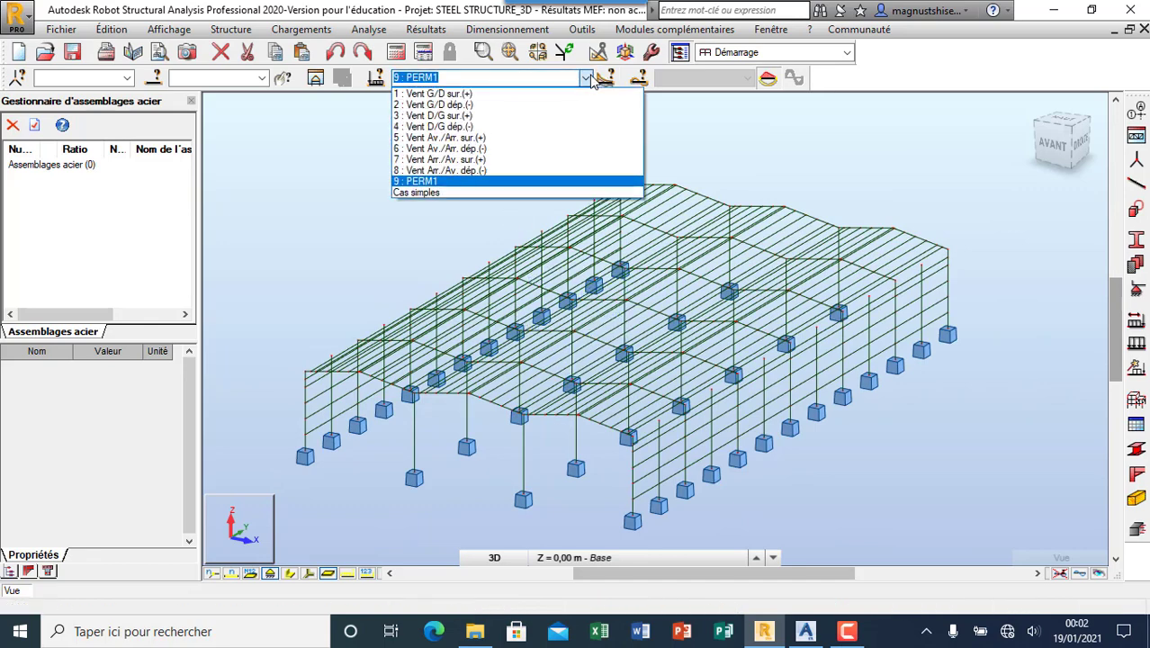
click(359, 217)
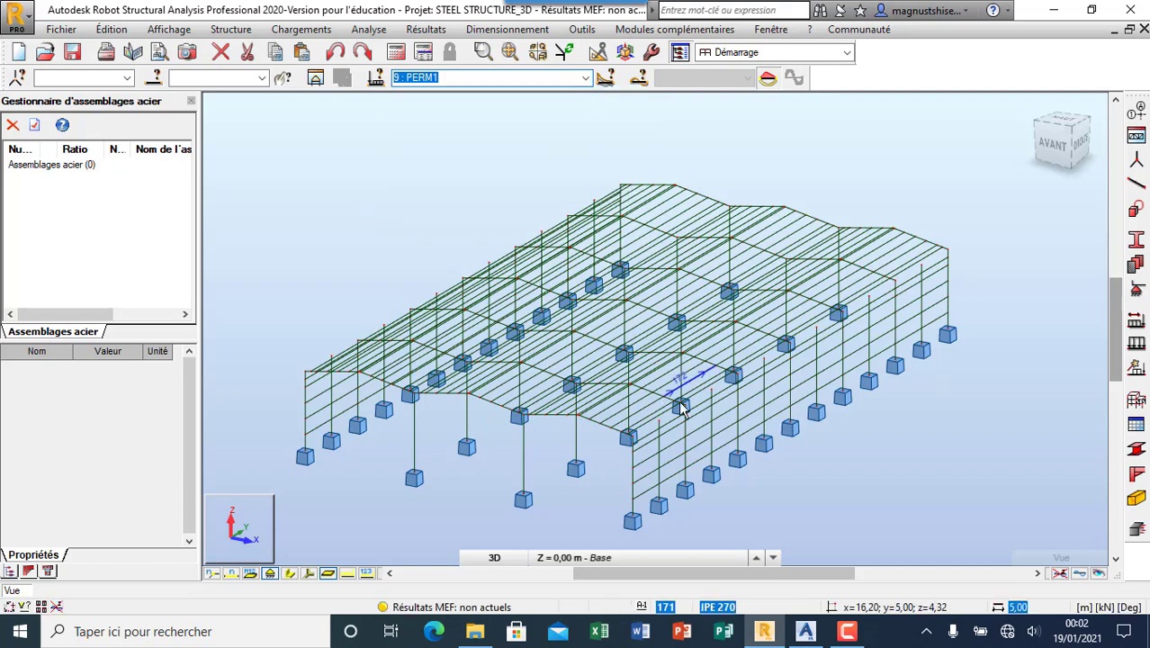
scroll(270, 388, up, 2)
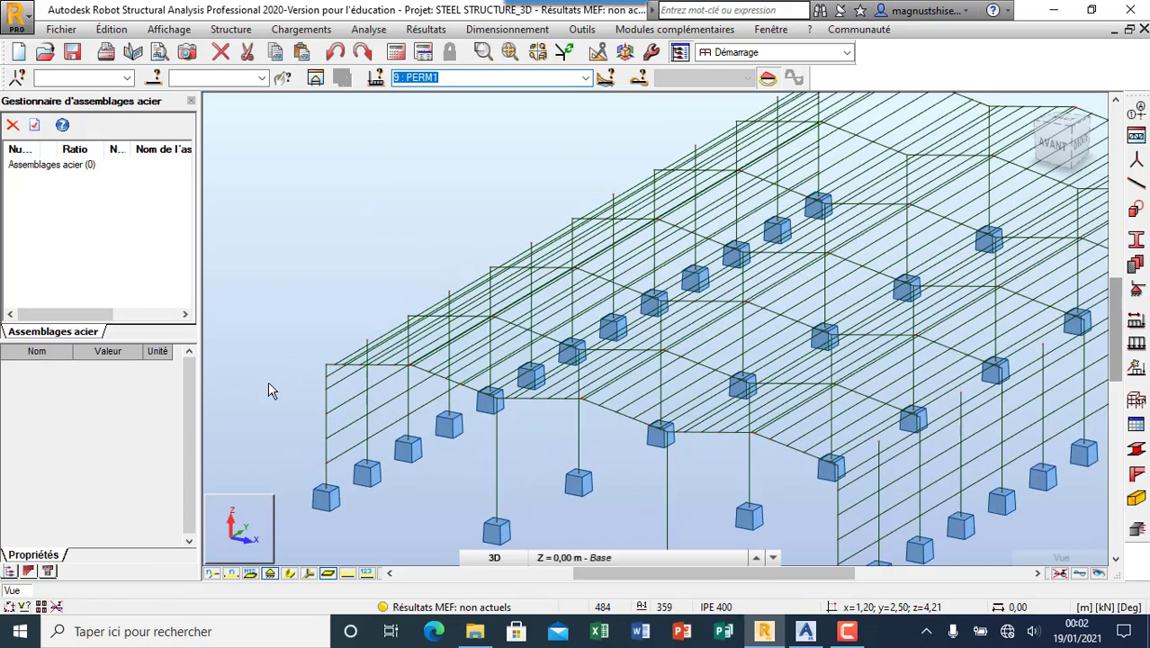
scroll(274, 377, down, 4)
scroll(465, 315, up, 1)
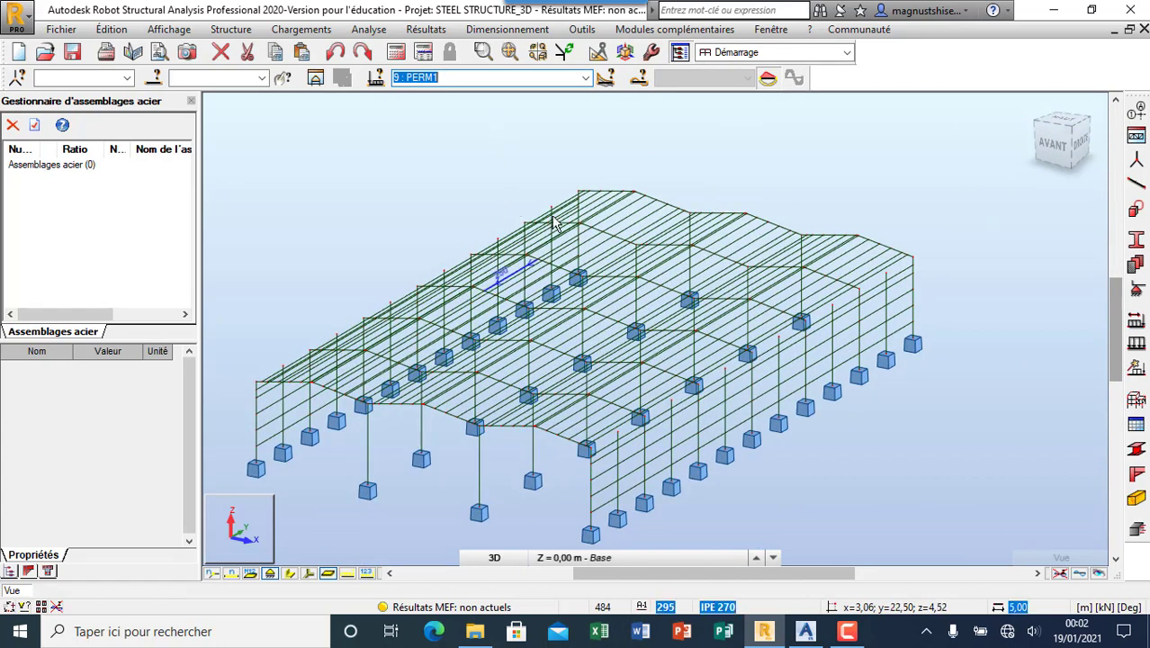
Display the load symbols and review wind cases Vent G/D dép.(-), Vent D/G sur.(+) and Vent D/G dép.(-) on the structure.
click(585, 80)
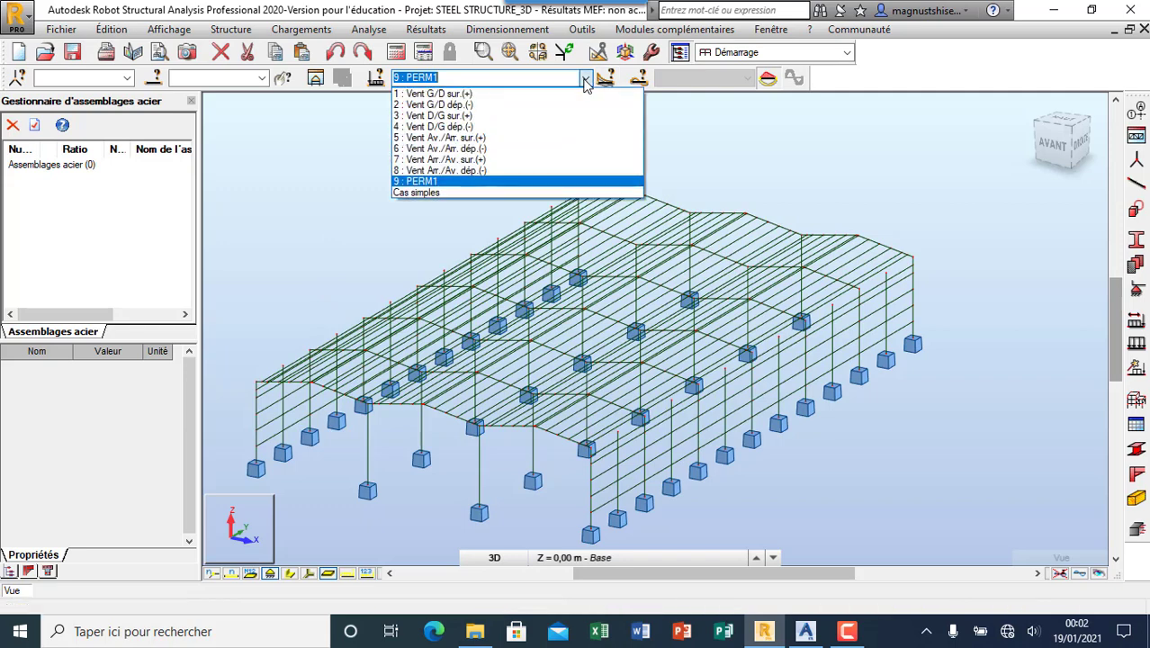
click(509, 105)
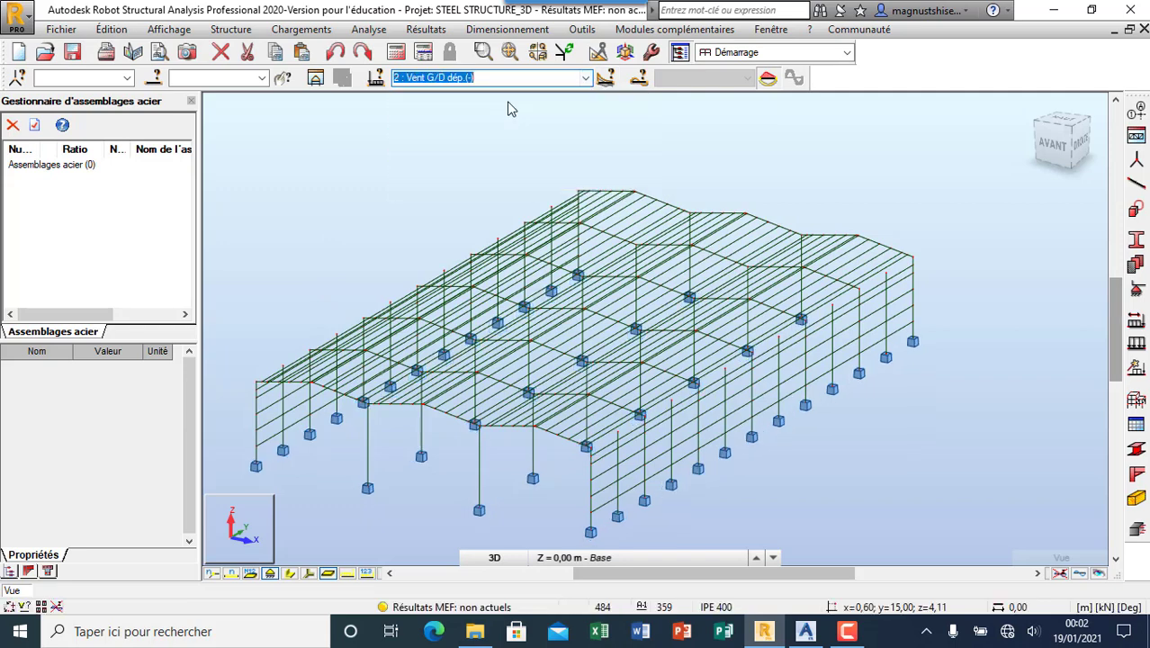
click(348, 574)
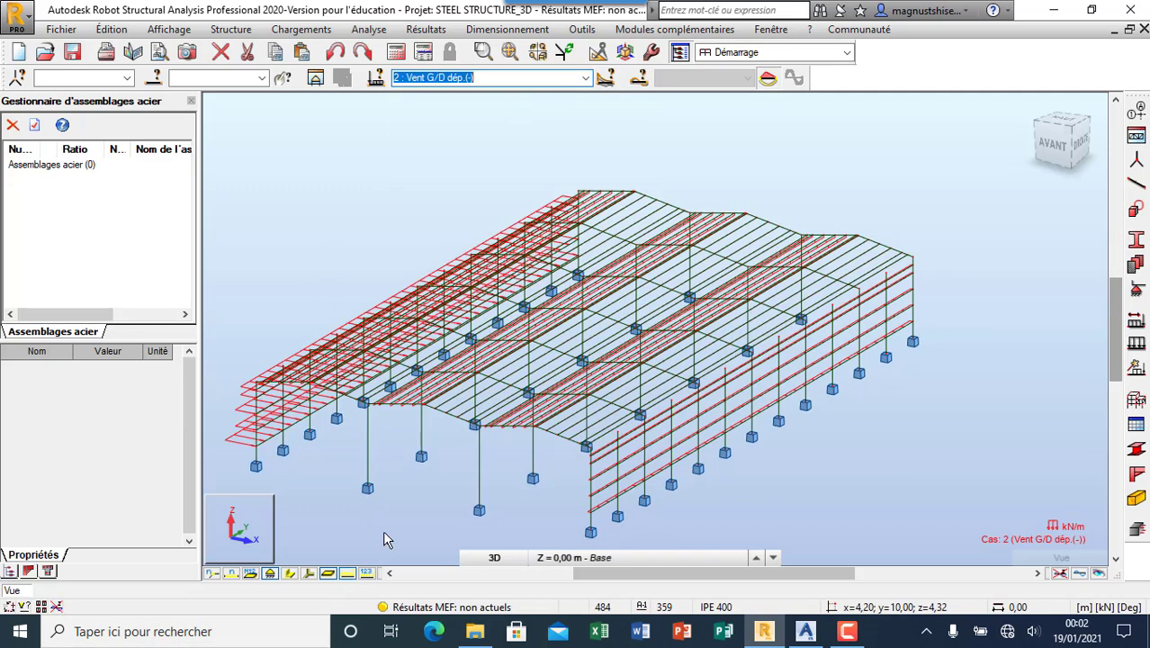
click(585, 78)
click(577, 113)
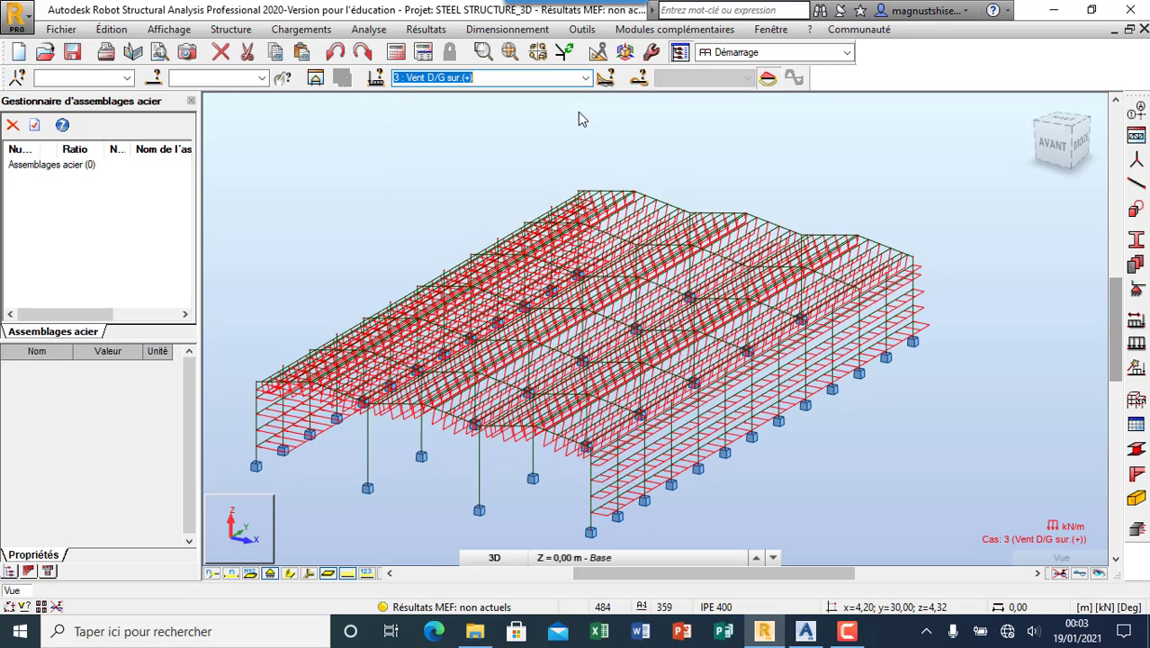
click(585, 79)
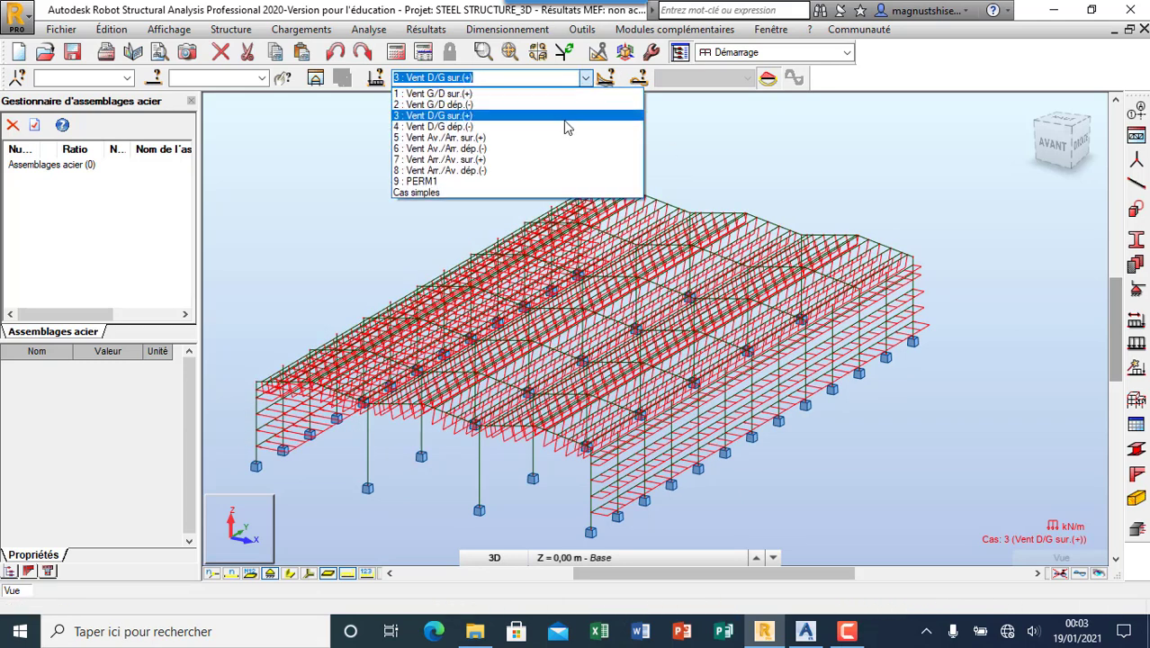
click(560, 127)
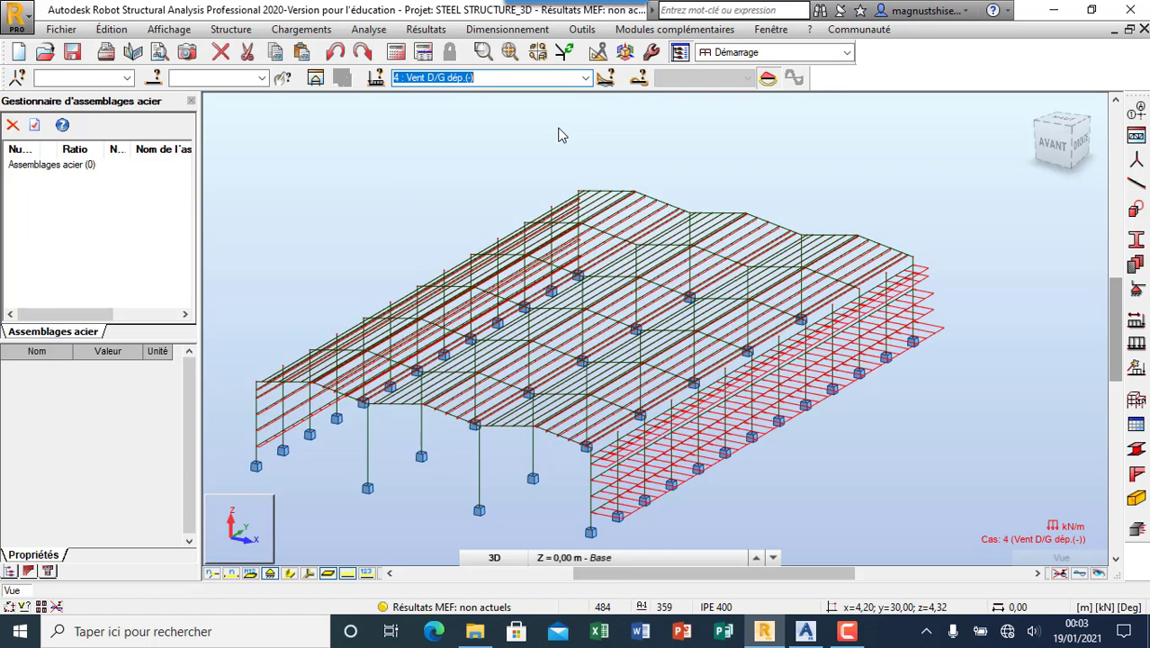
Review the loads of wind cases Vent Av./Arr. sur.(+) and Vent Av./Arr. dép.(-), and return to selection mode.
click(585, 78)
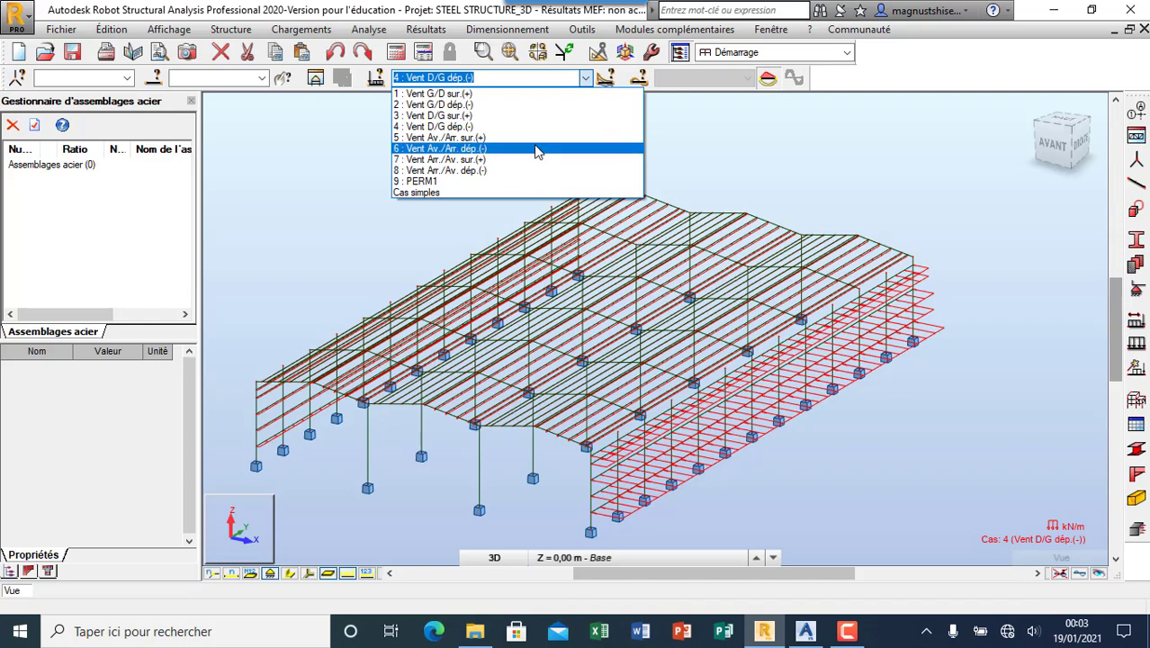
click(541, 138)
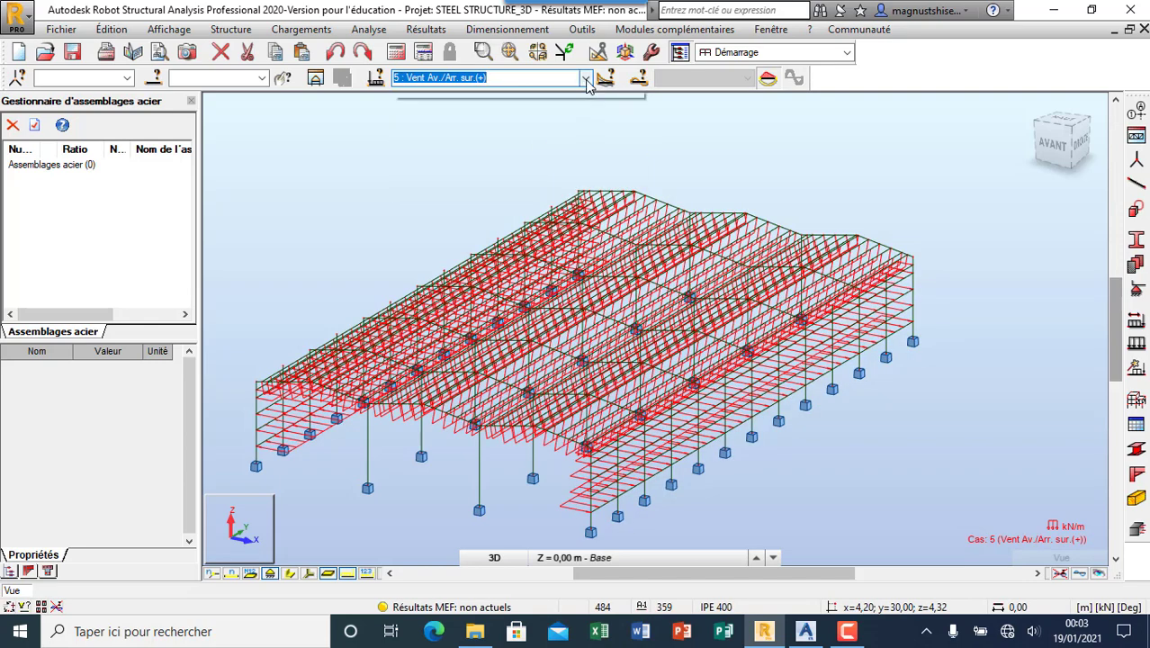
click(585, 78)
click(548, 152)
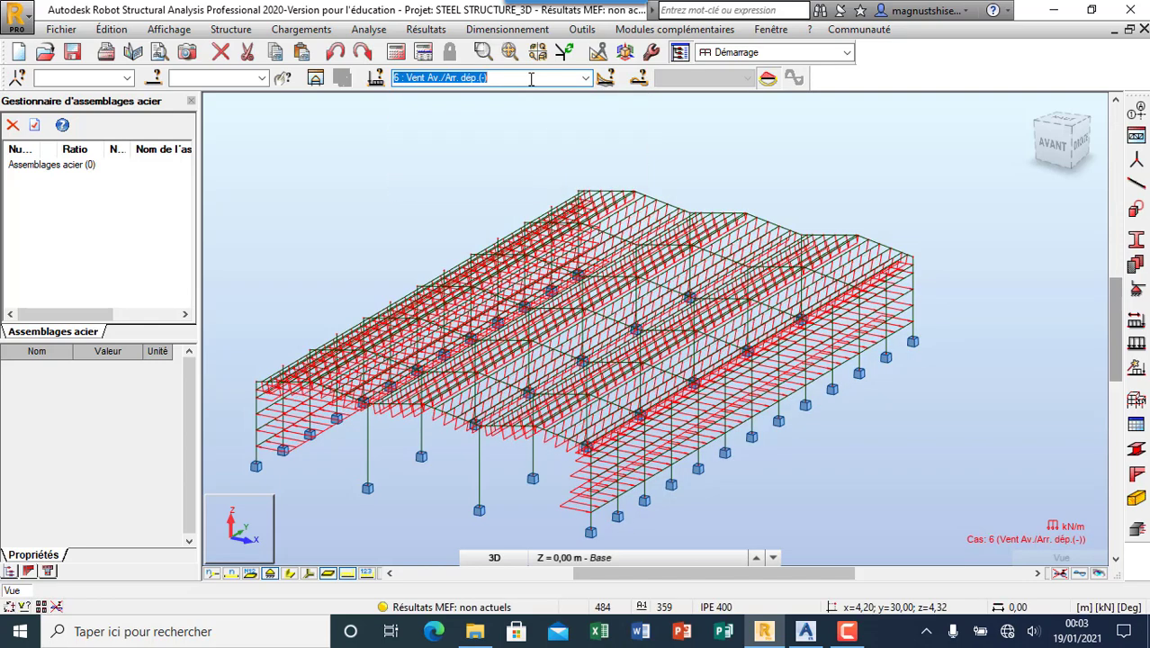
right_click(409, 151)
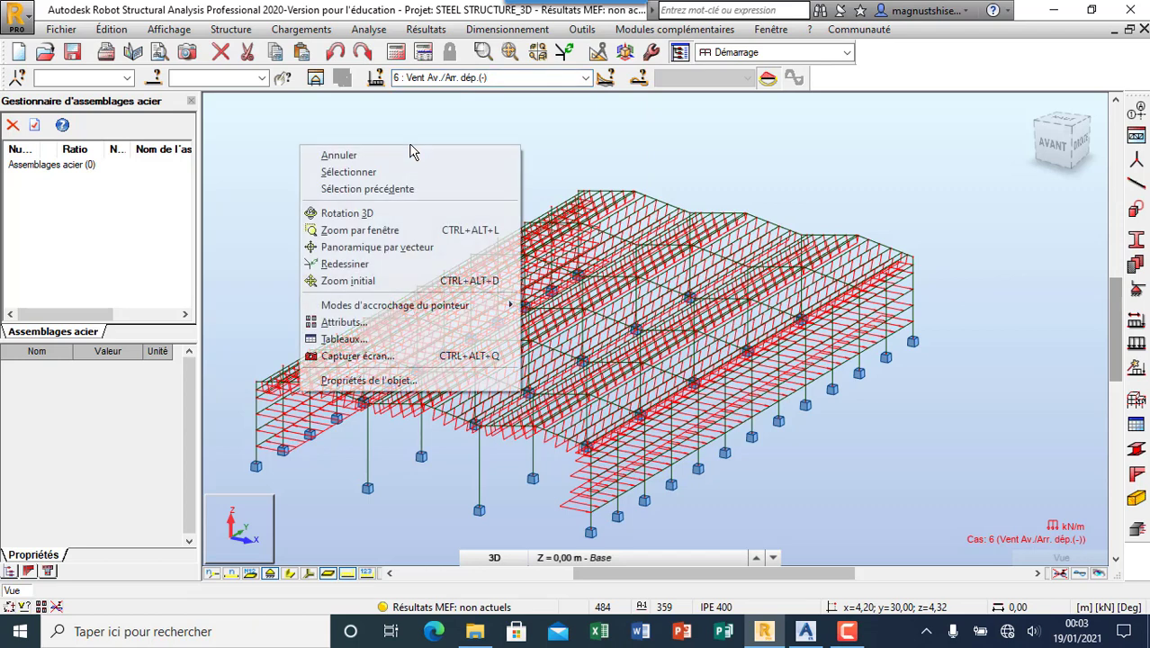
click(410, 170)
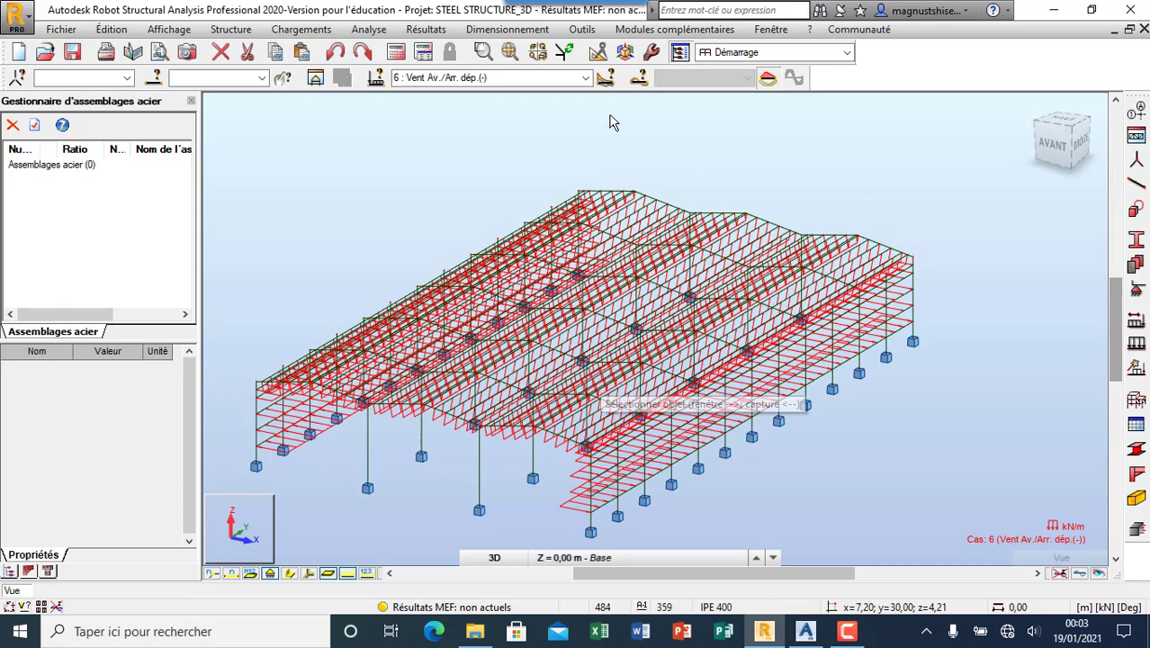
Run the structural calculation again, close its messages and hide the load symbols on the 3D structure.
click(400, 54)
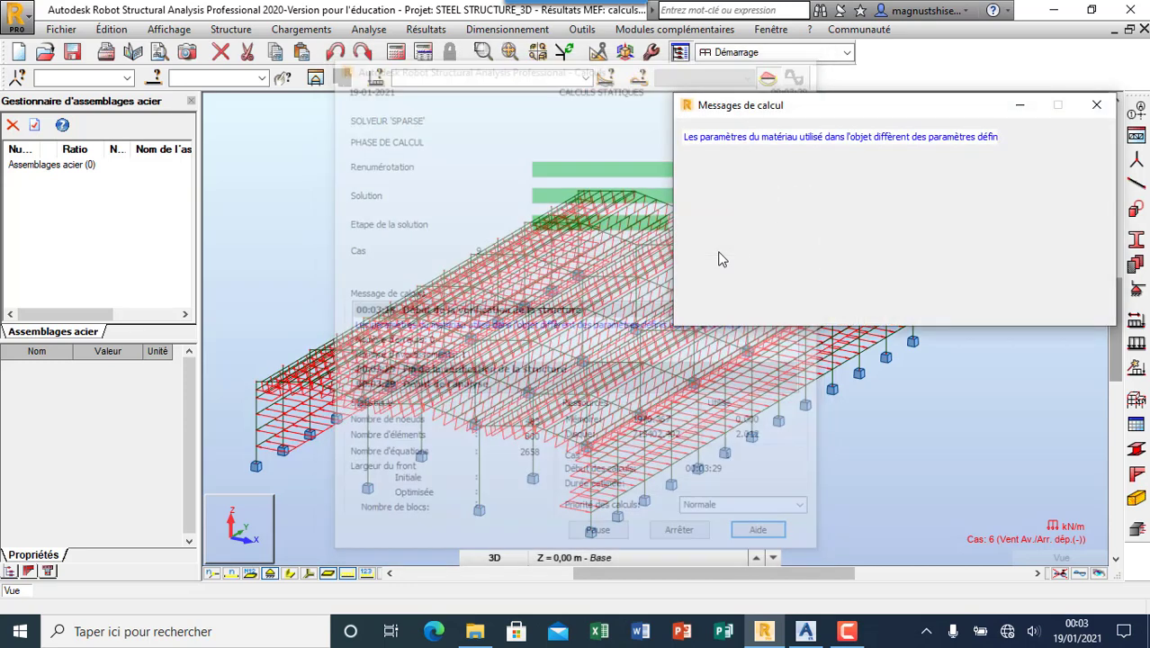
click(1096, 104)
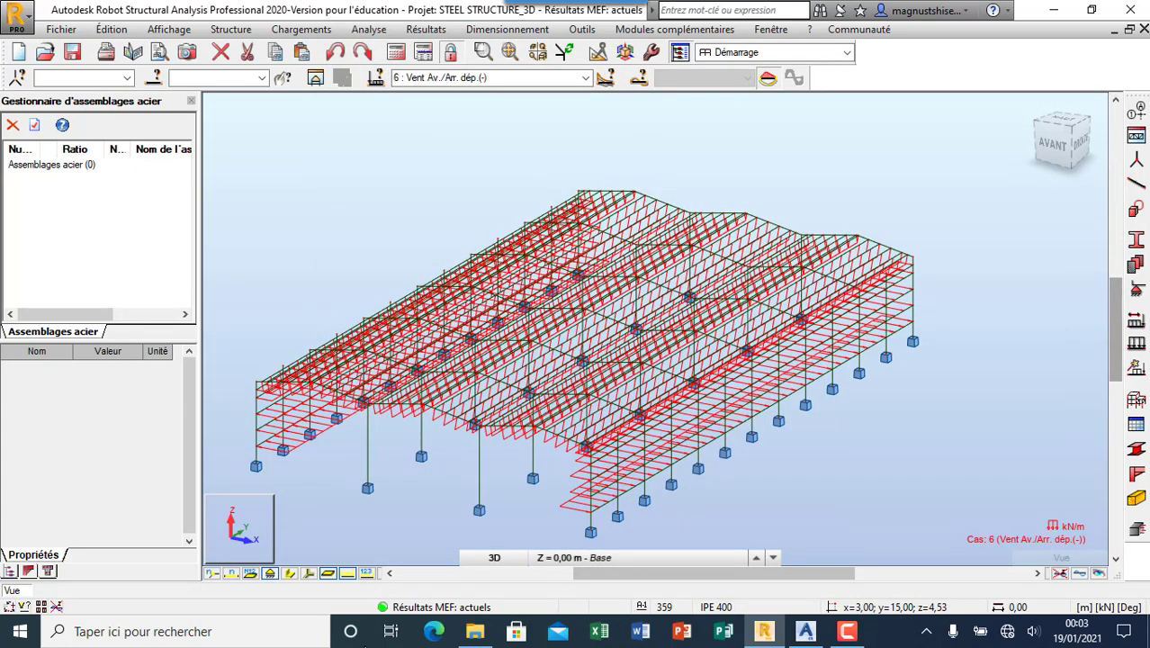
click(352, 577)
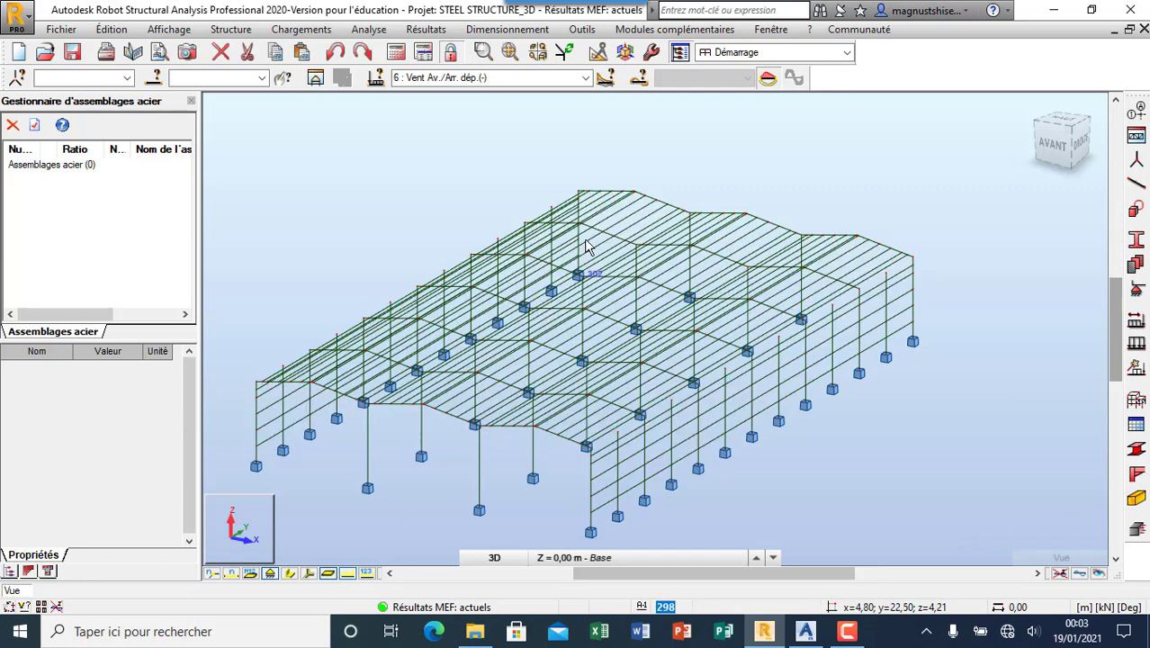
Run the steel member verification for members 1A214 with ELU and ELS limit states on load cases 1A9.
click(547, 36)
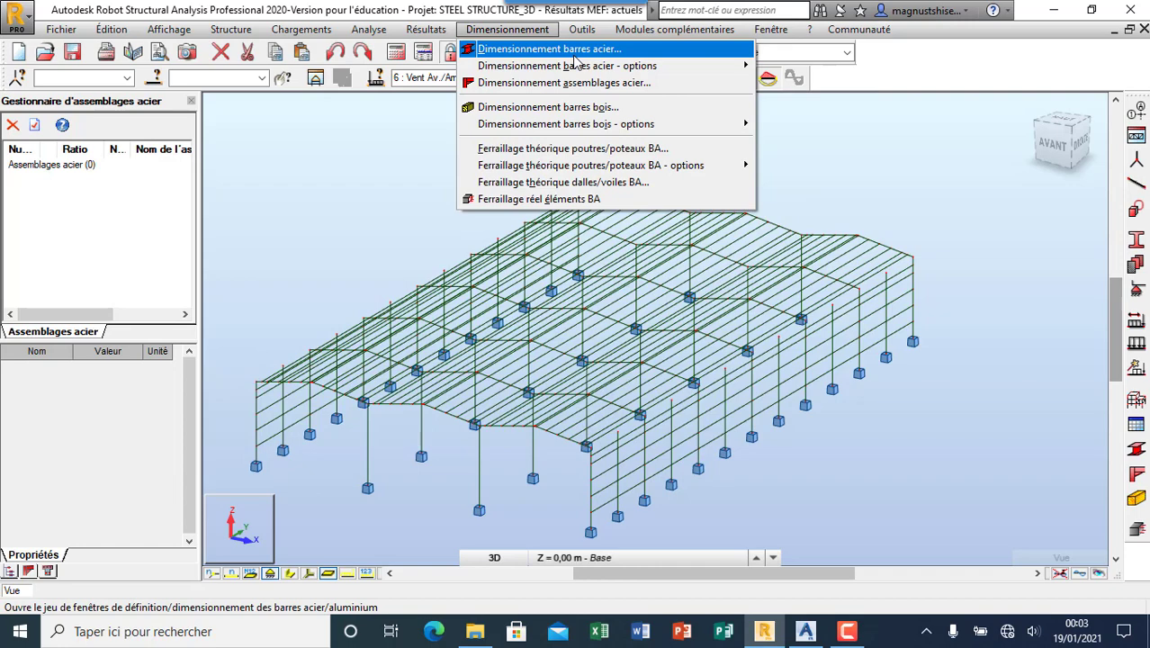
click(573, 53)
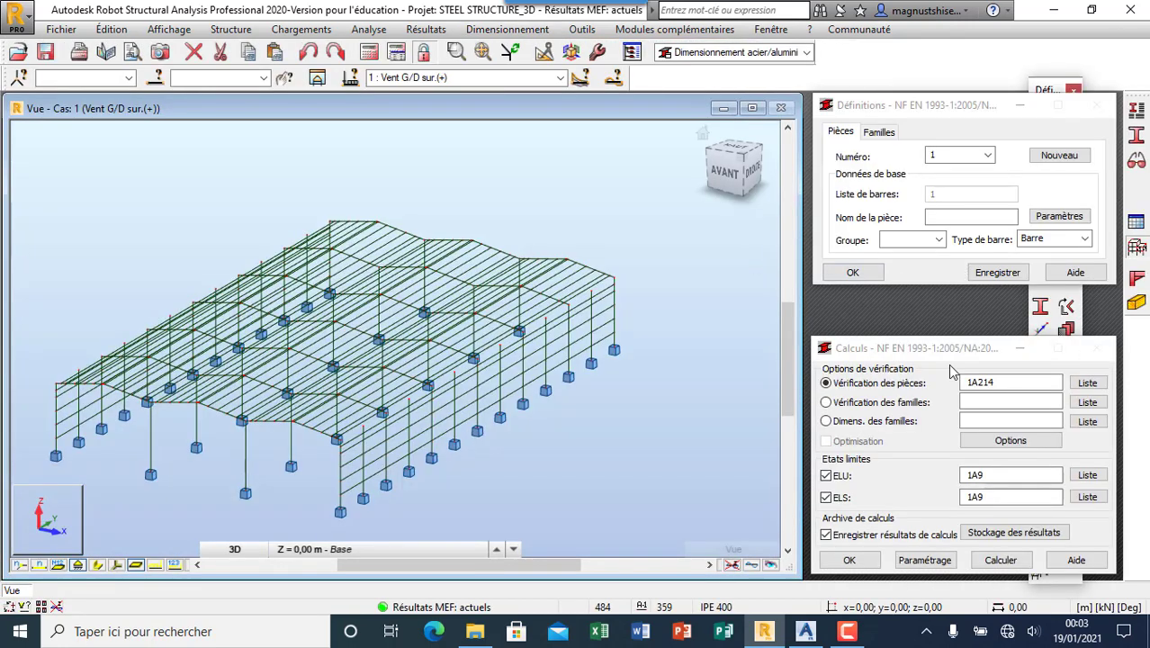
click(1000, 560)
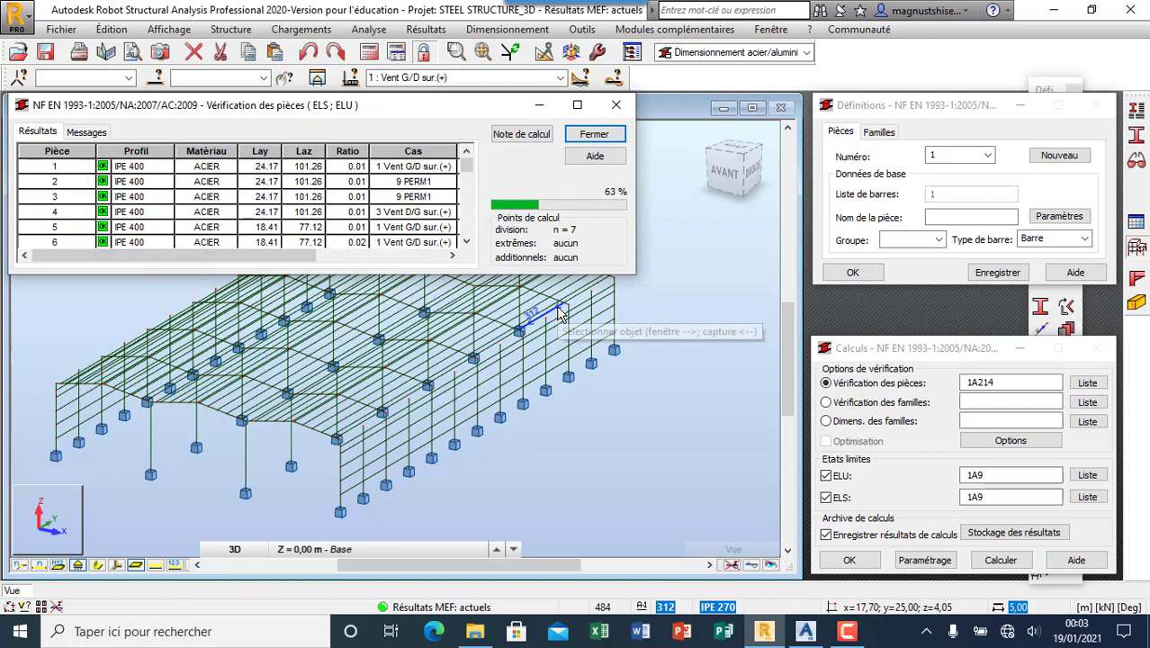
Review the member verification results and save them under the proposed name Vérification des pièces ( ELS ; ELU ) 1A214.
click(38, 132)
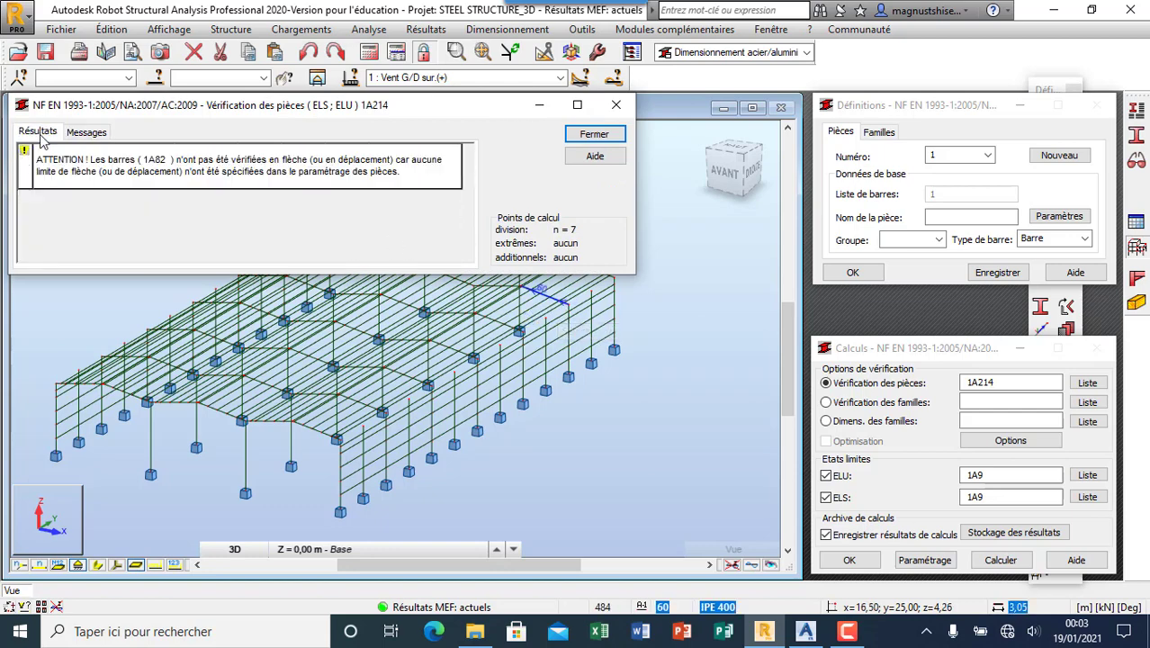
scroll(378, 193, down, 4)
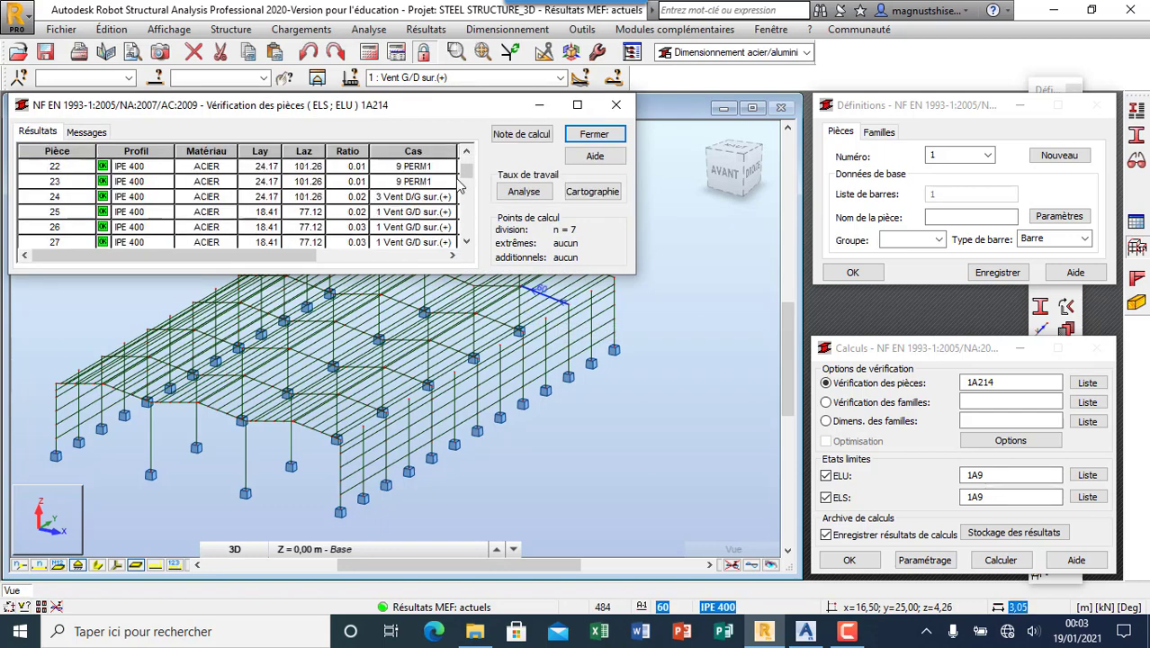
drag(466, 172, 473, 144)
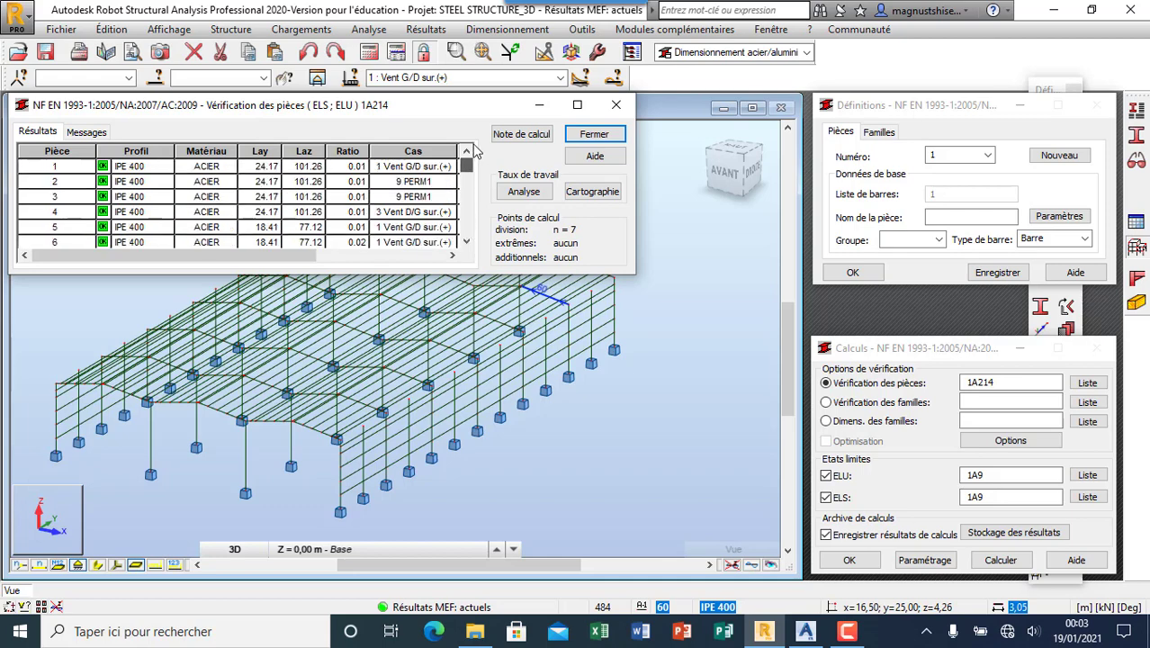
click(615, 105)
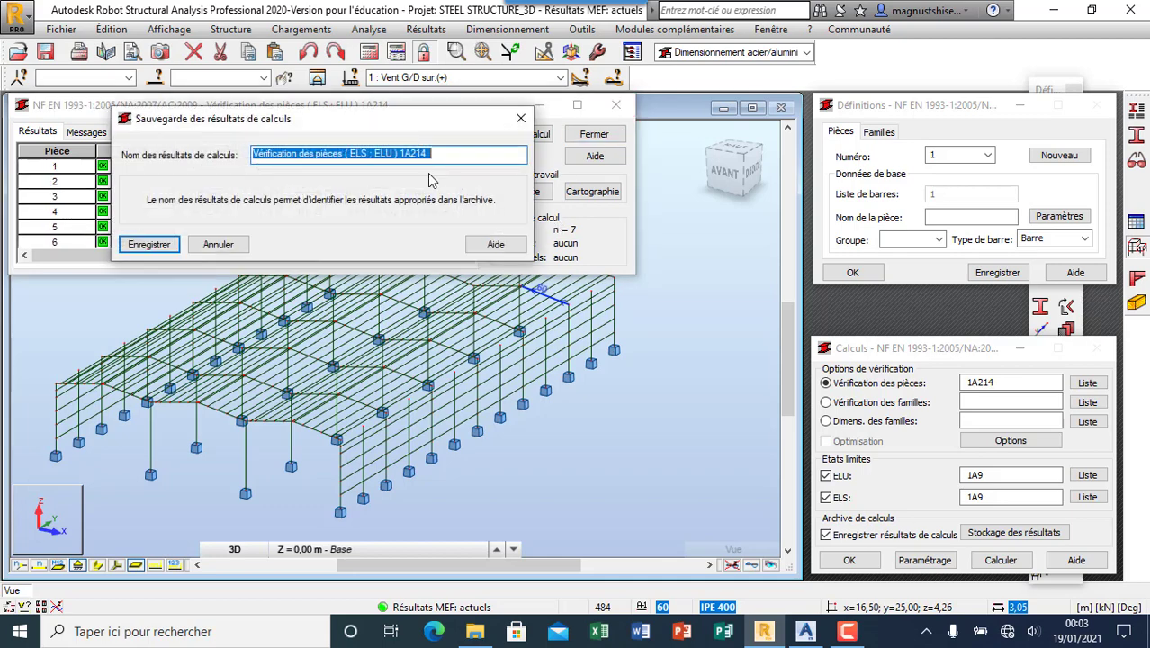
click(151, 245)
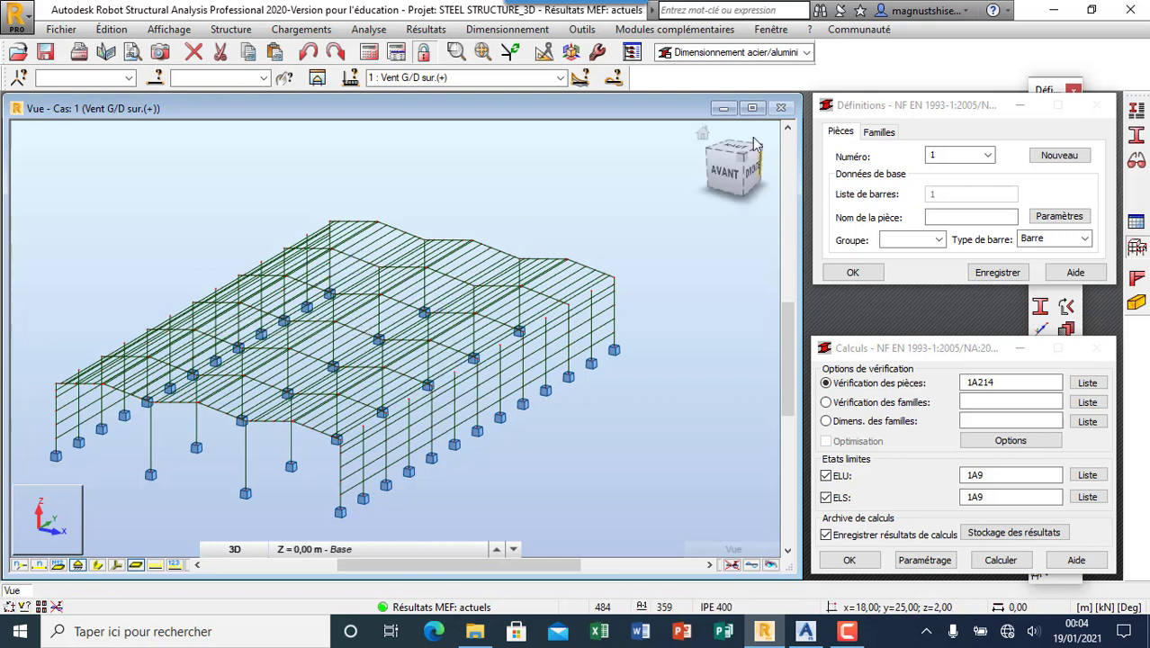
Start an export of the model to Autodesk Advance Steel with calculation results included.
click(637, 33)
mouse_move(646, 51)
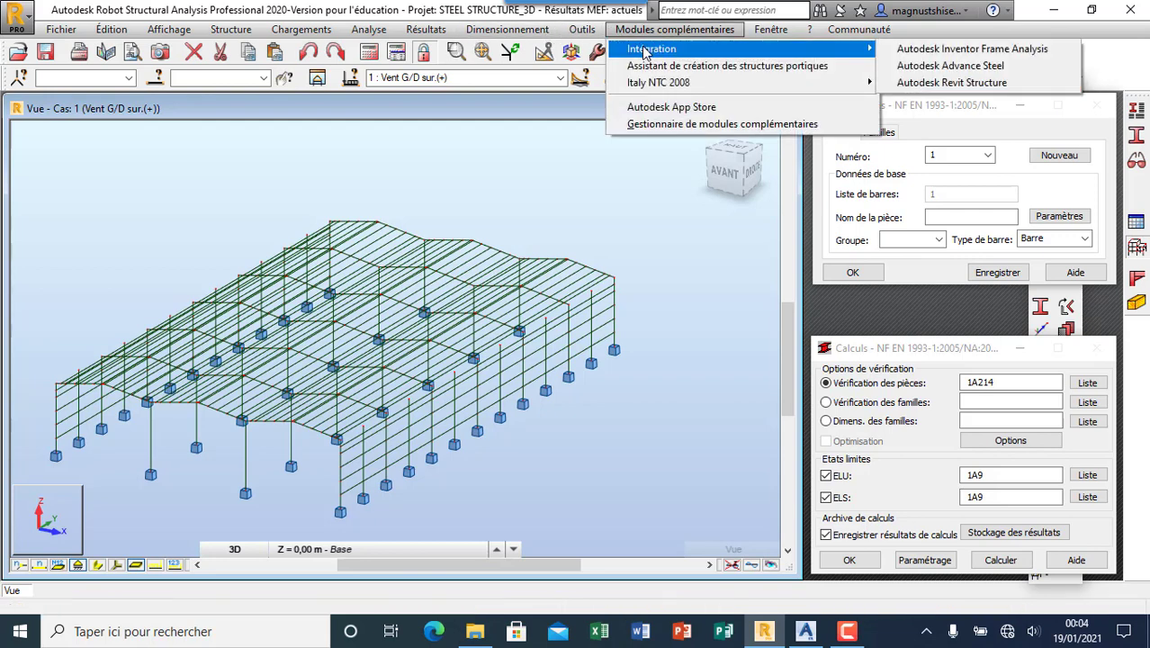
click(964, 72)
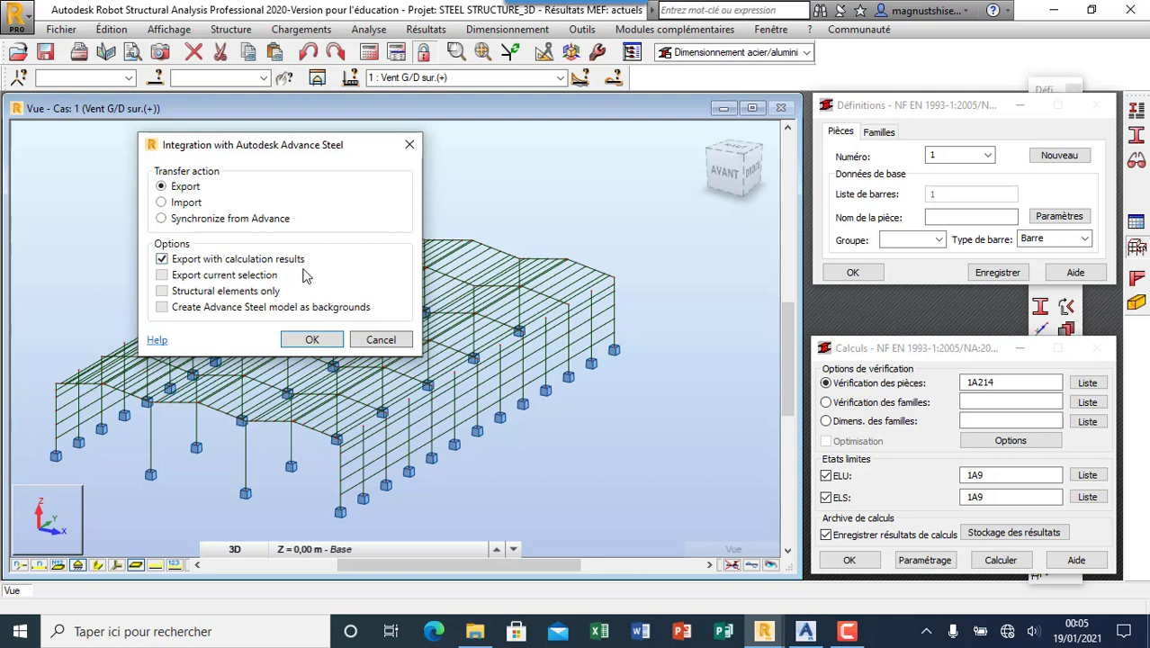
click(311, 341)
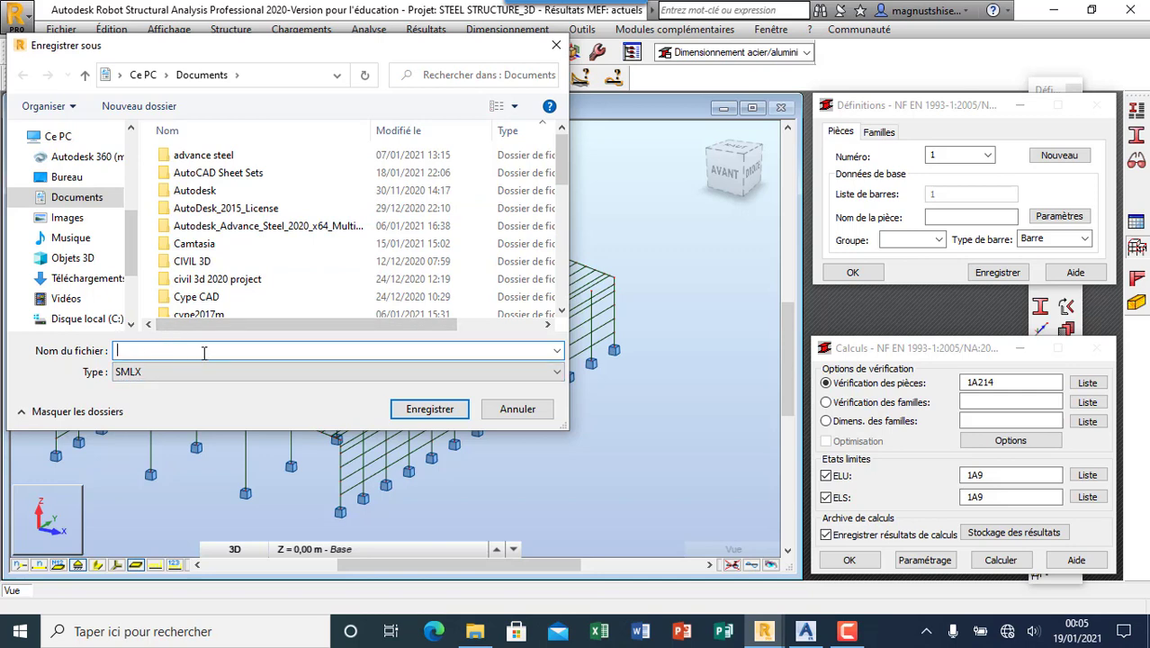
Name the SMLX export file STEEL STRUCTURE, save it in Documents and launch the transfer.
text(STZ)
key(BackSpace)
key(BackSpace)
text(Z)
key(BackSpace)
text(EEL)
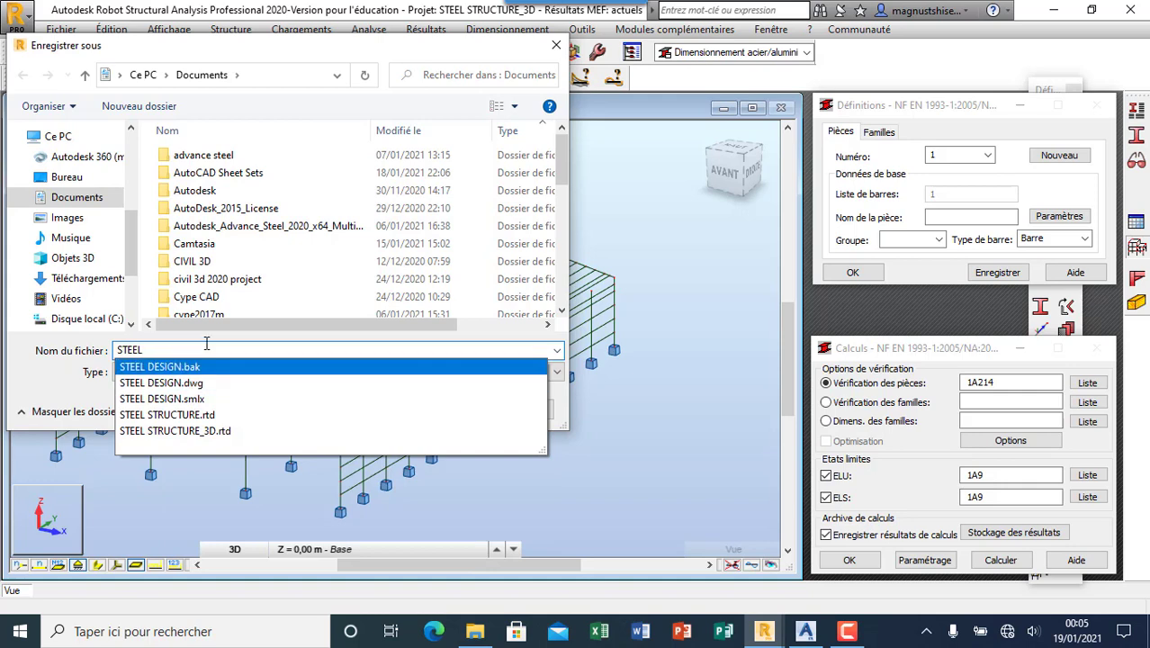
text( STRUCT)
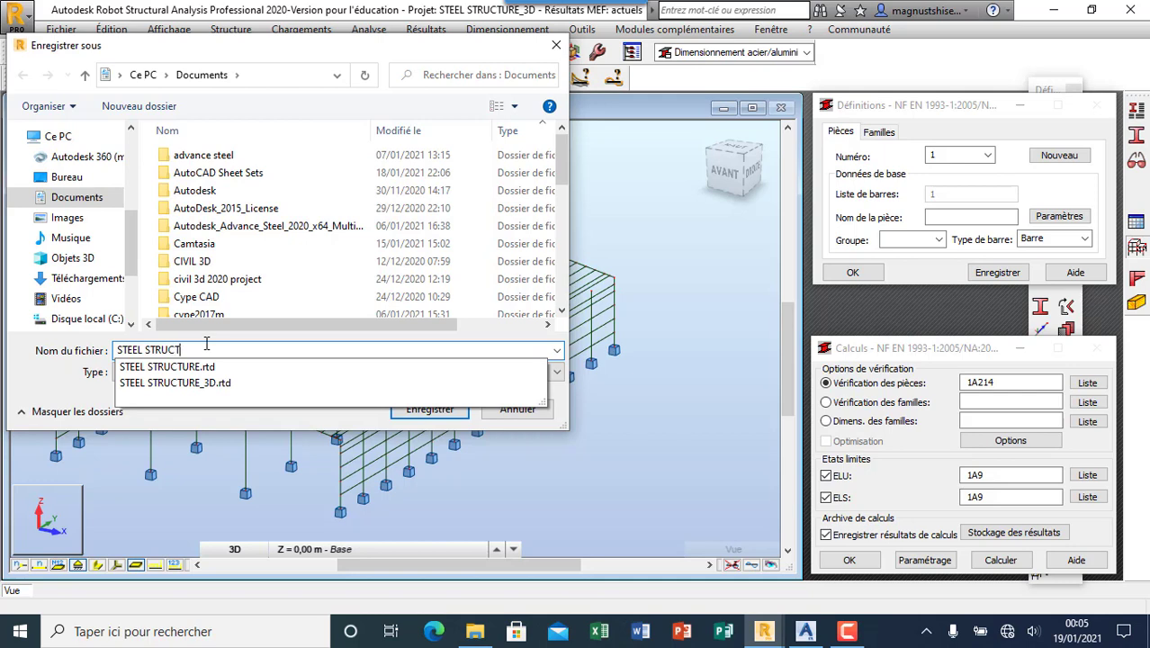
text(URE)
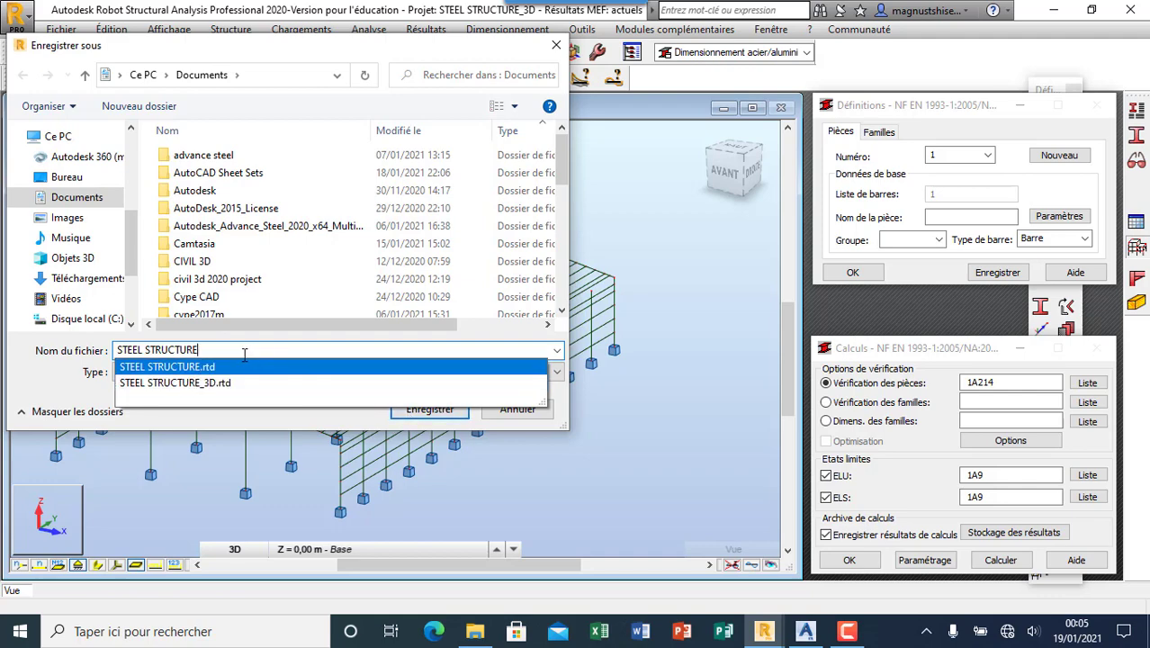
click(406, 416)
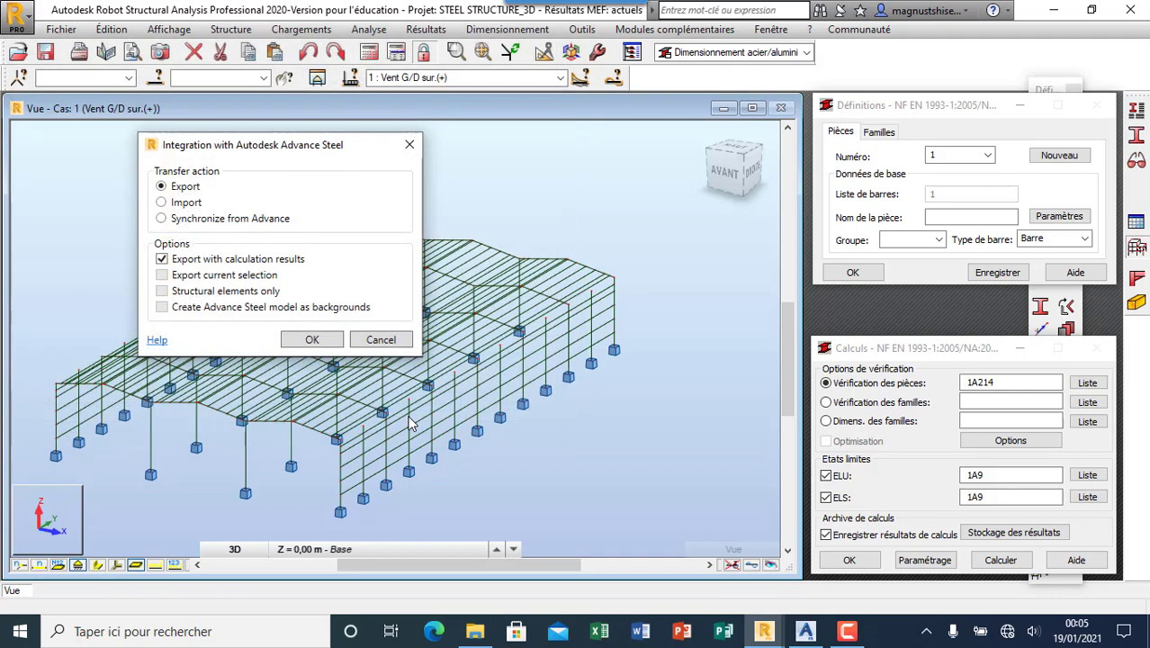
click(312, 346)
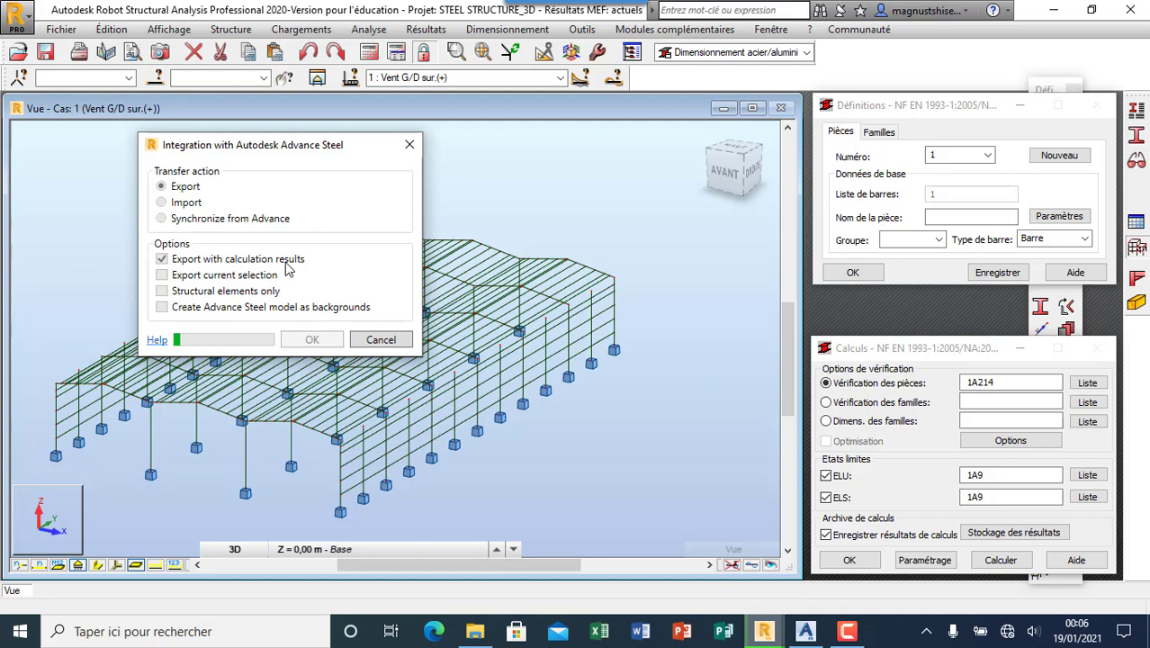
click(849, 633)
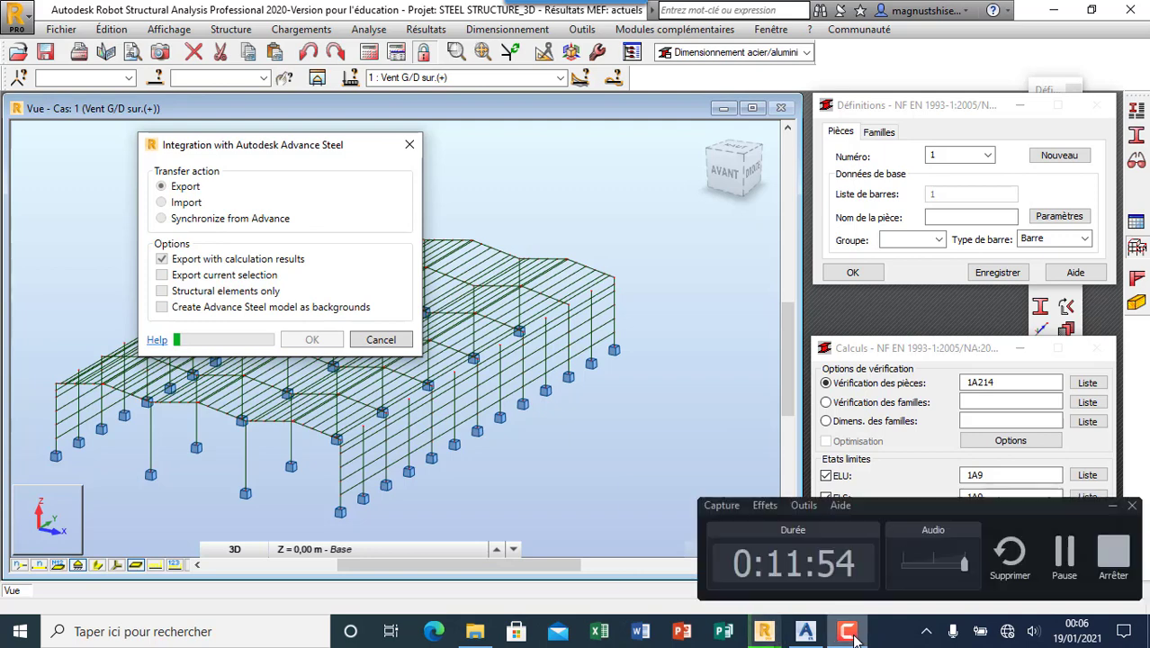
click(1065, 562)
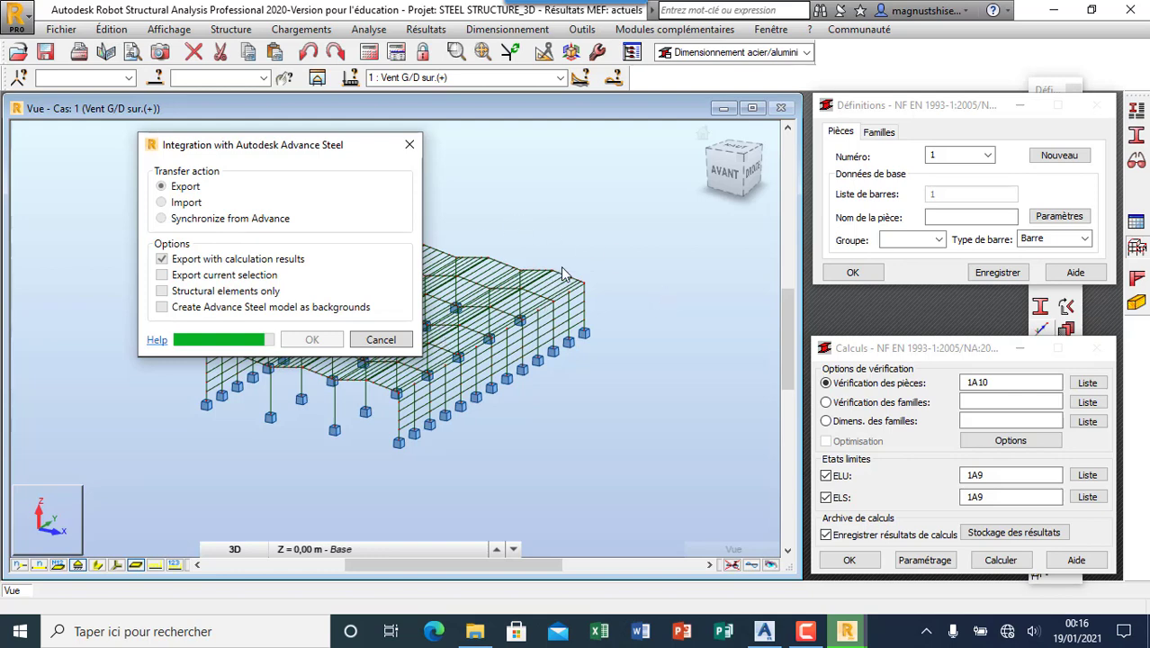
click(805, 631)
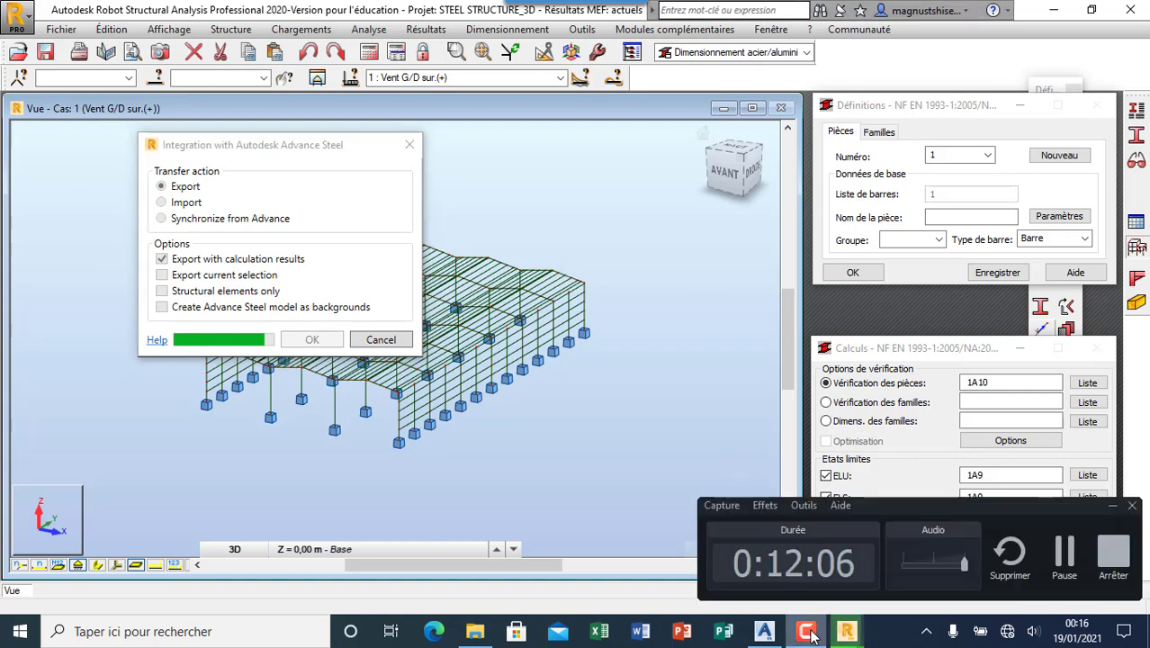
click(1064, 555)
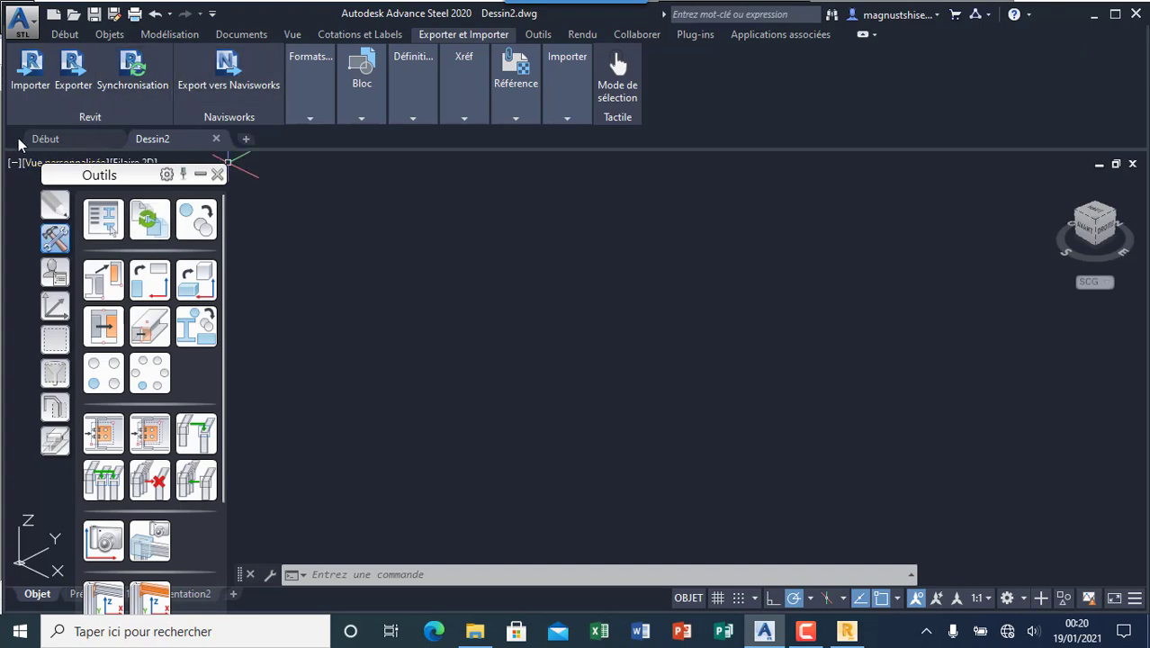
Import the S STEEL STRUCTURE.smlx file from Documents into the drawing Dessin2.
click(39, 76)
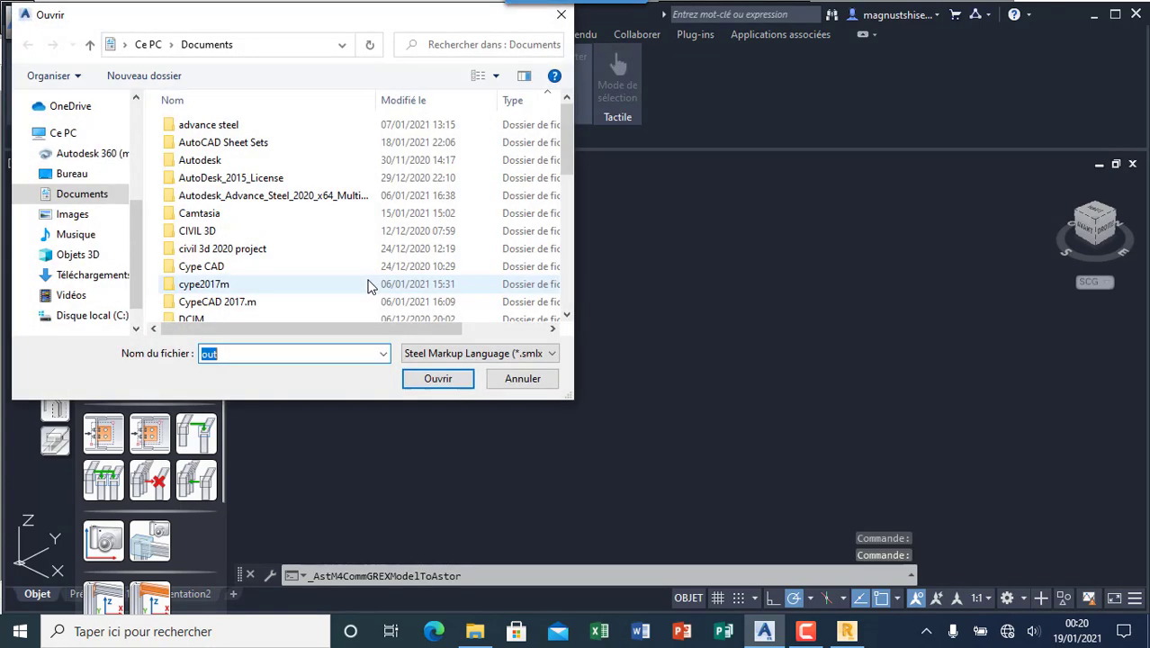
scroll(340, 308, down, 9)
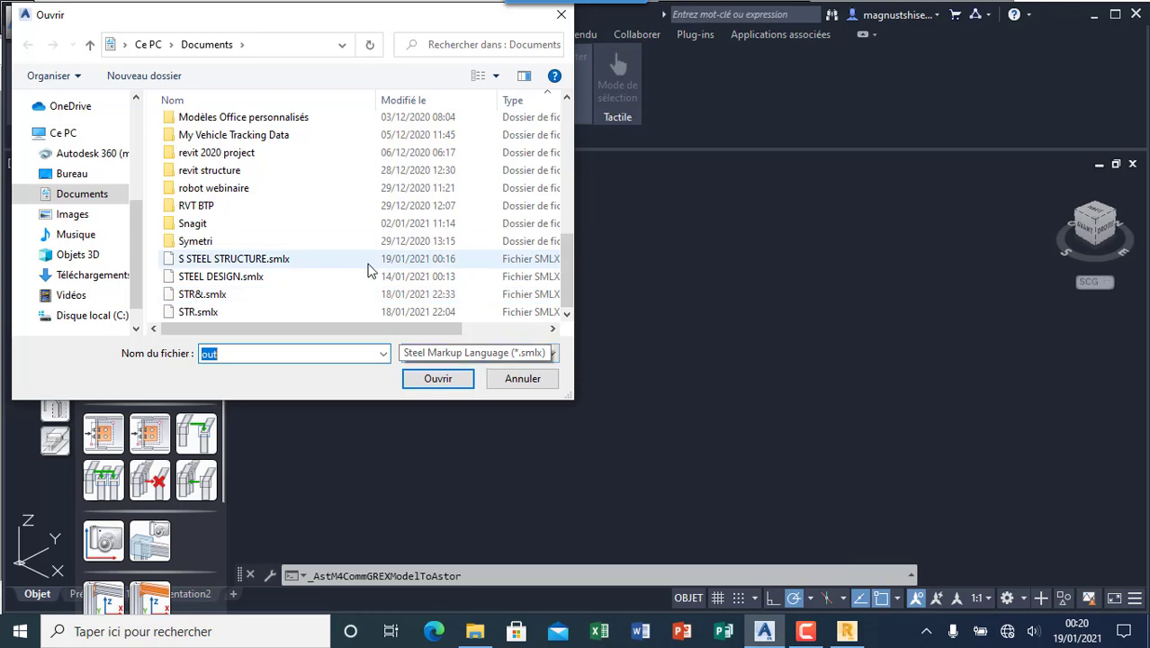
click(207, 259)
click(439, 381)
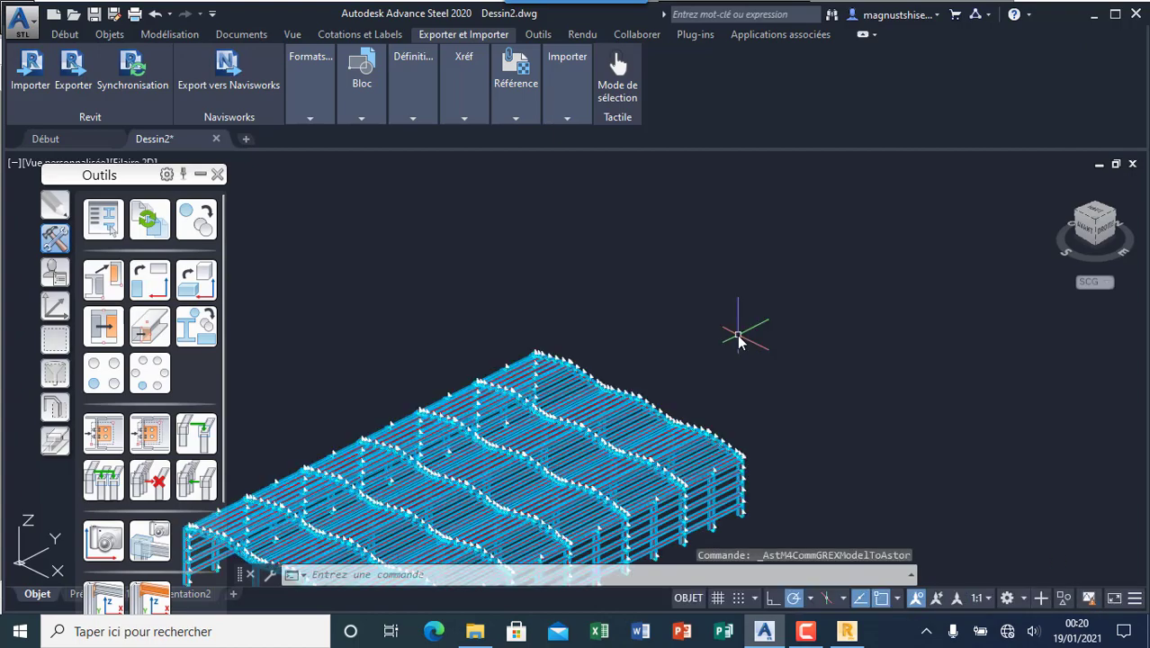
scroll(558, 416, up, 8)
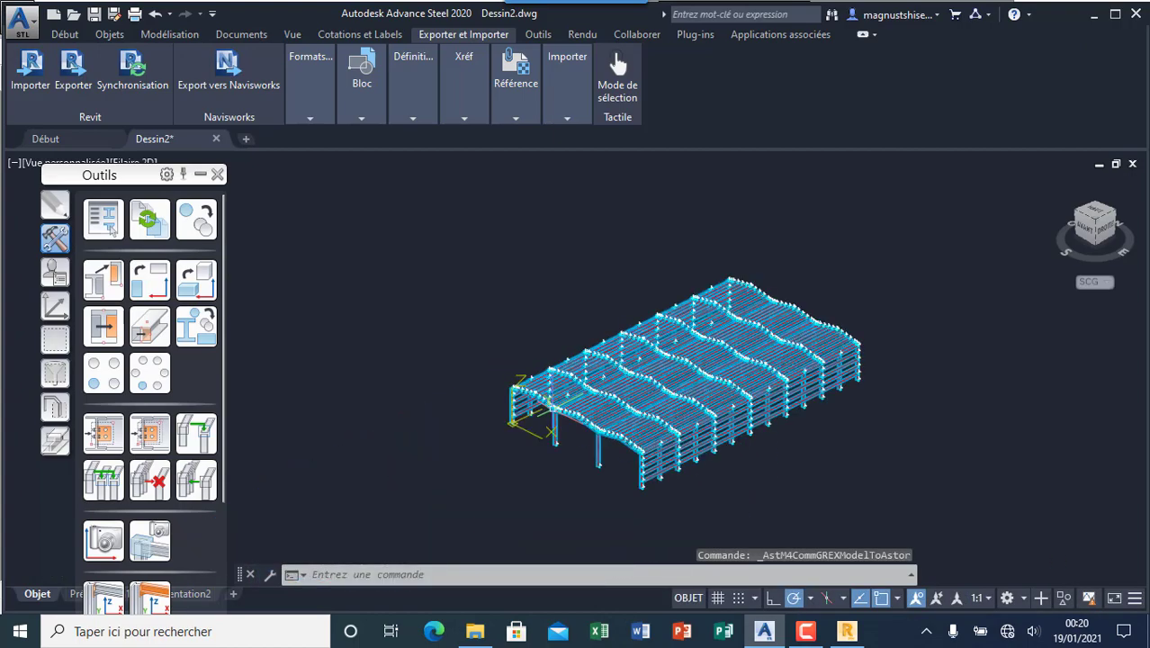
scroll(460, 519, up, 6)
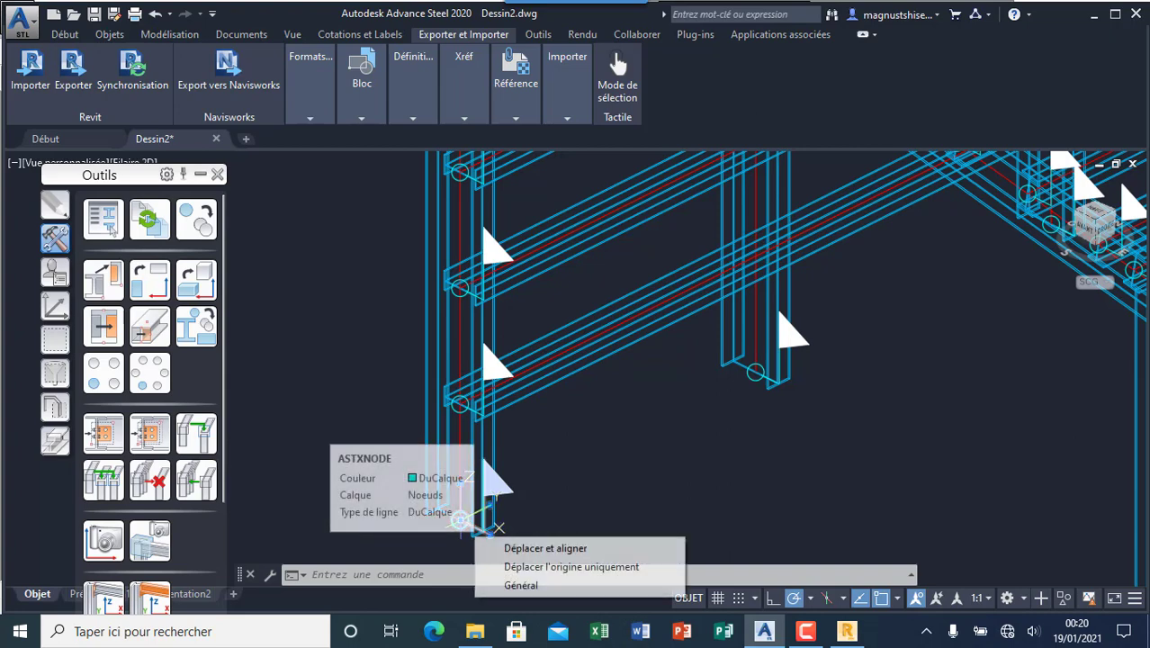
click(450, 521)
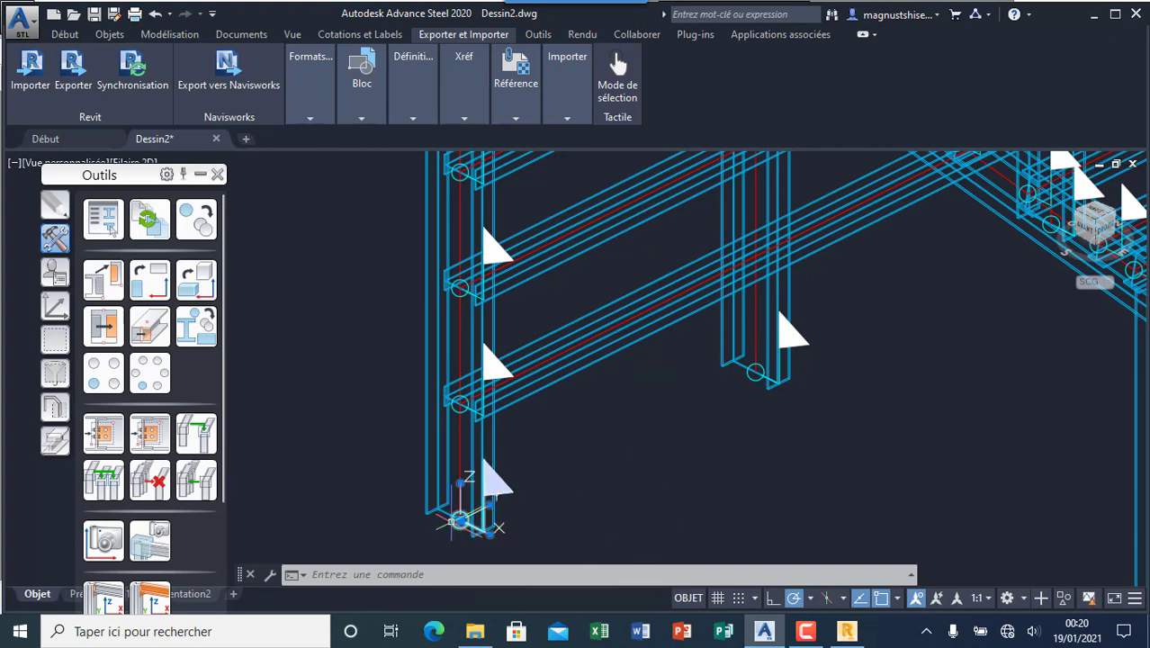
right_click(459, 520)
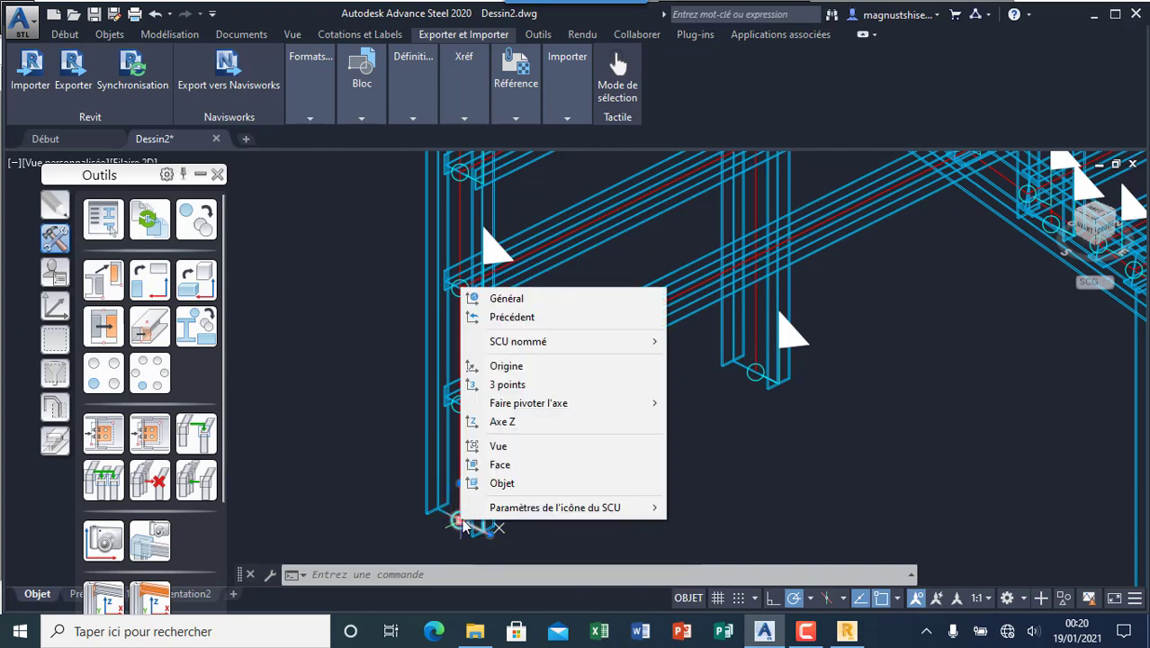
click(699, 501)
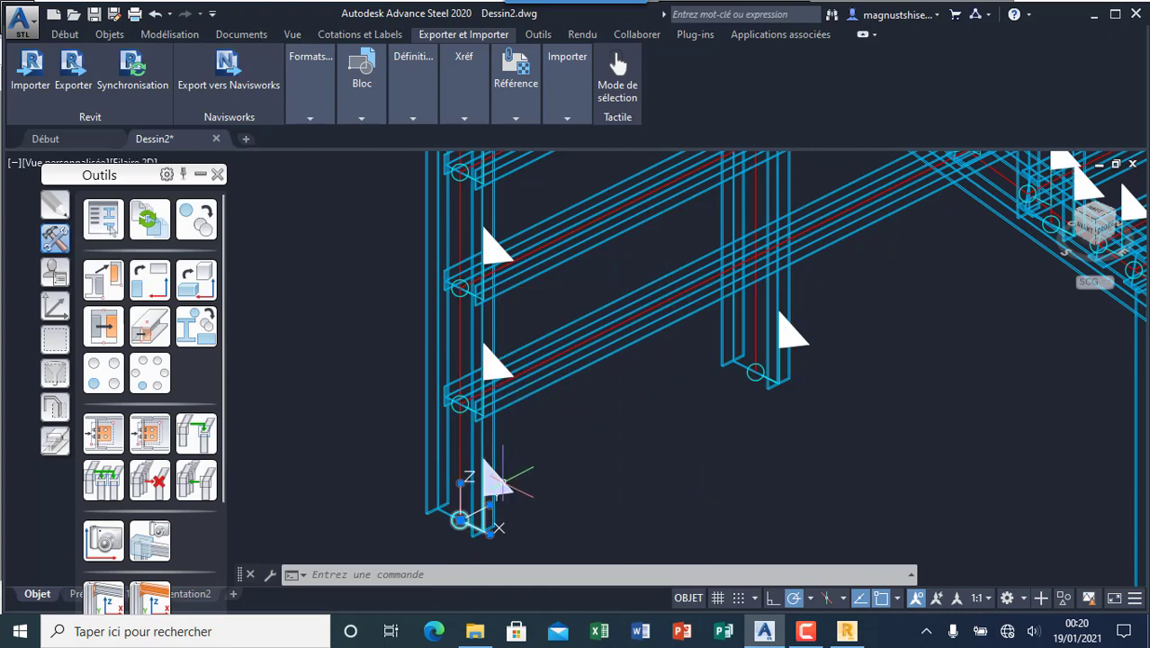
key(Escape)
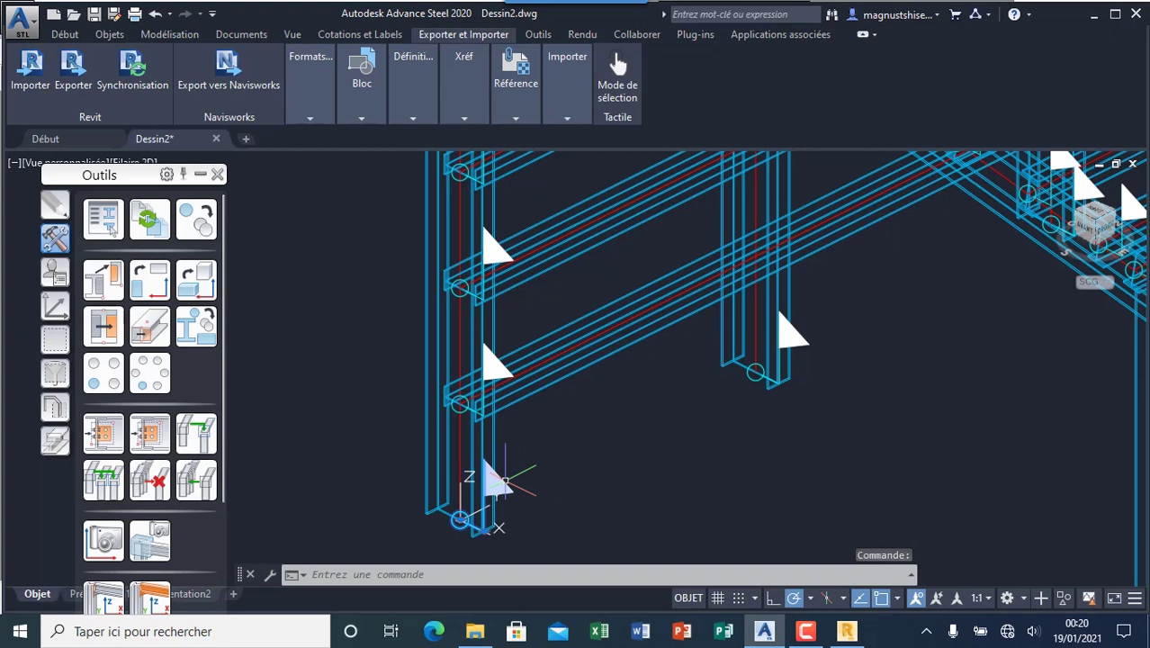
Open the Advance properties of the corner column's base node and set its support type to Encastré.
right_click(506, 480)
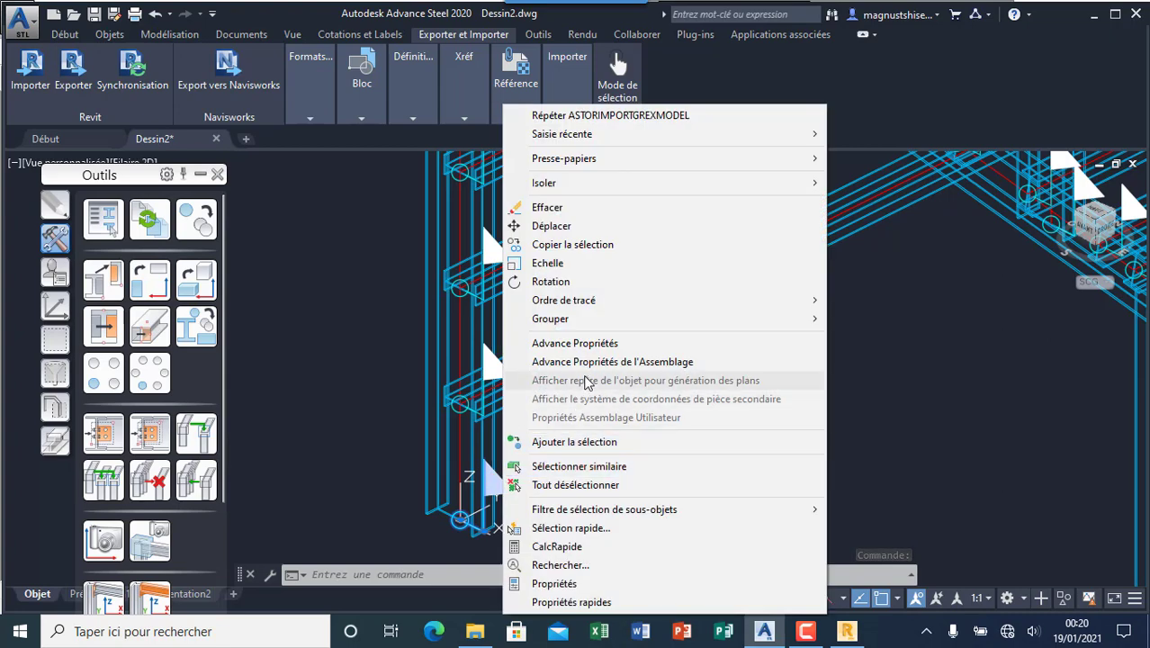
click(587, 345)
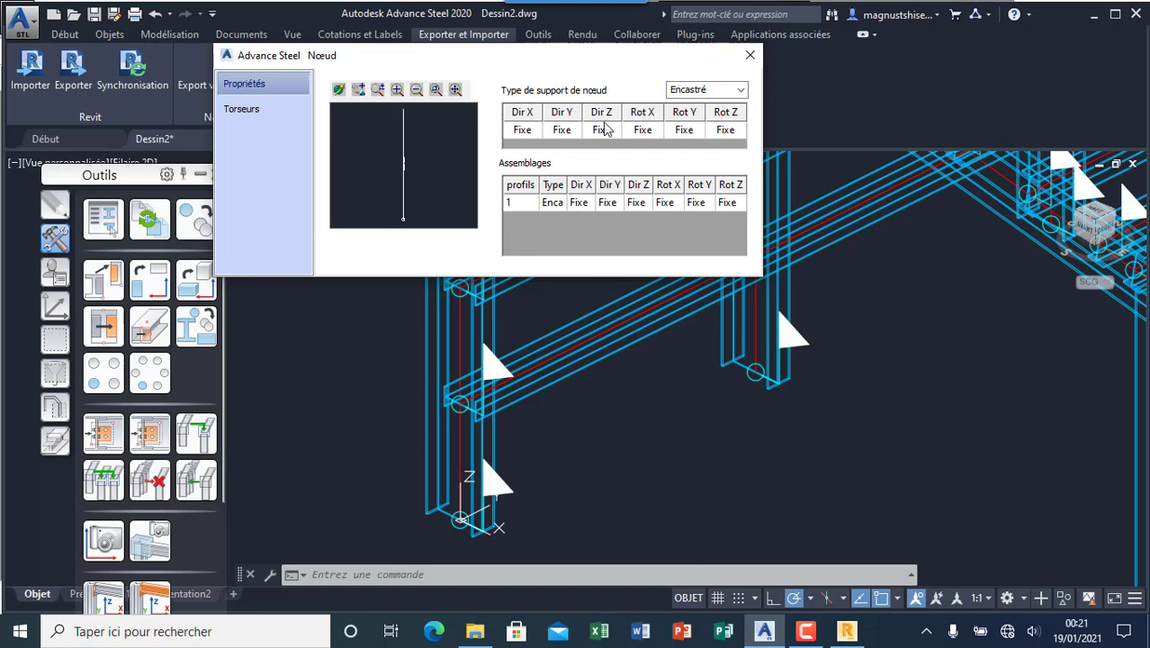
click(741, 90)
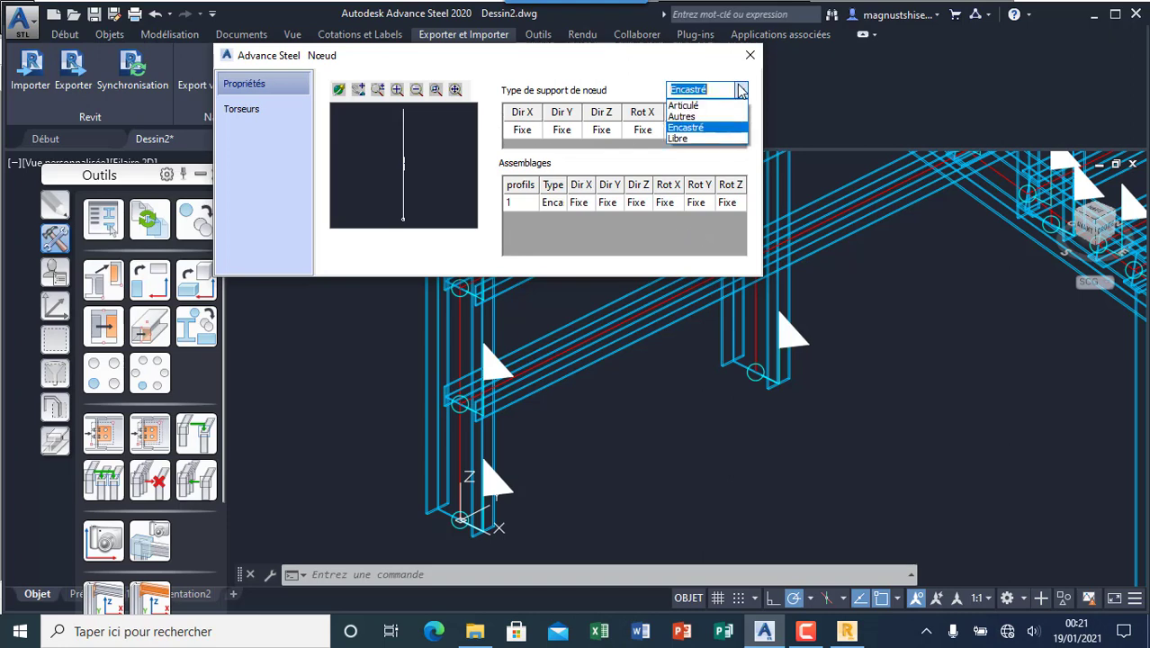
click(715, 127)
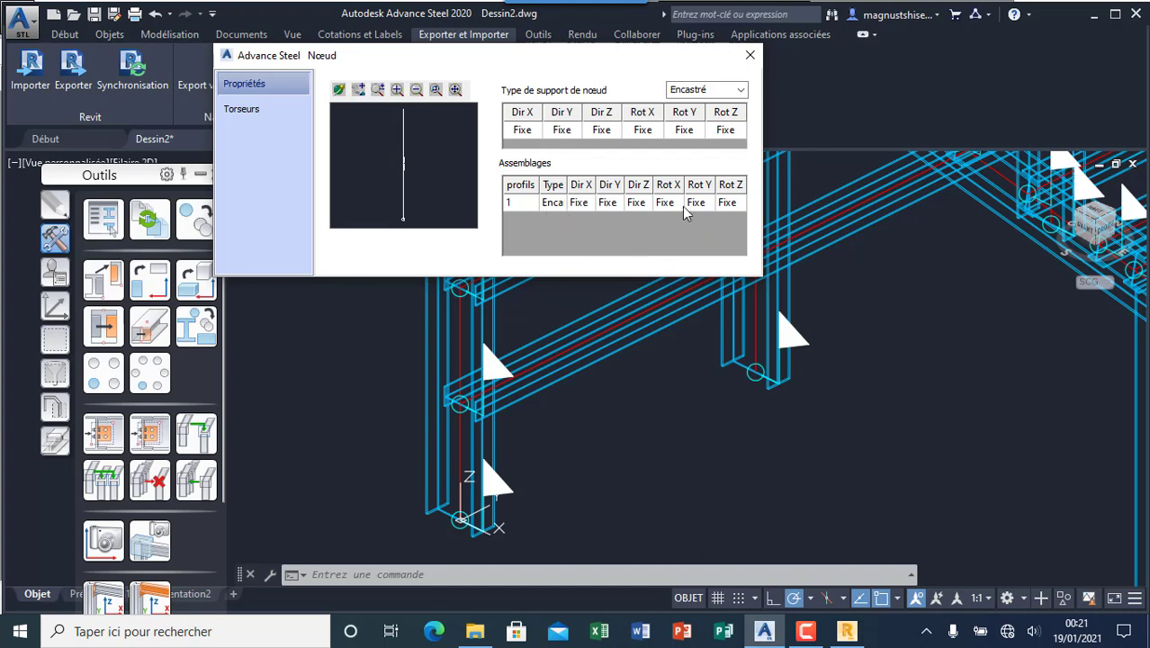
Review the base node's forces (Torseurs) for every load case on profile 1 and close the node properties.
click(288, 116)
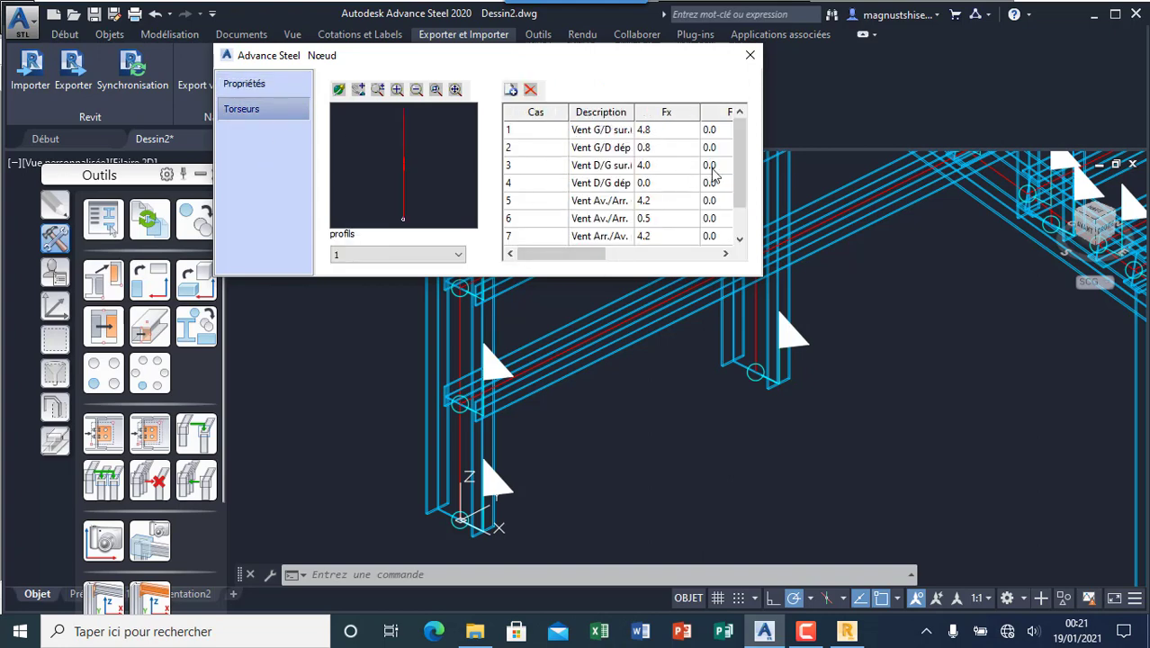
drag(738, 163, 740, 226)
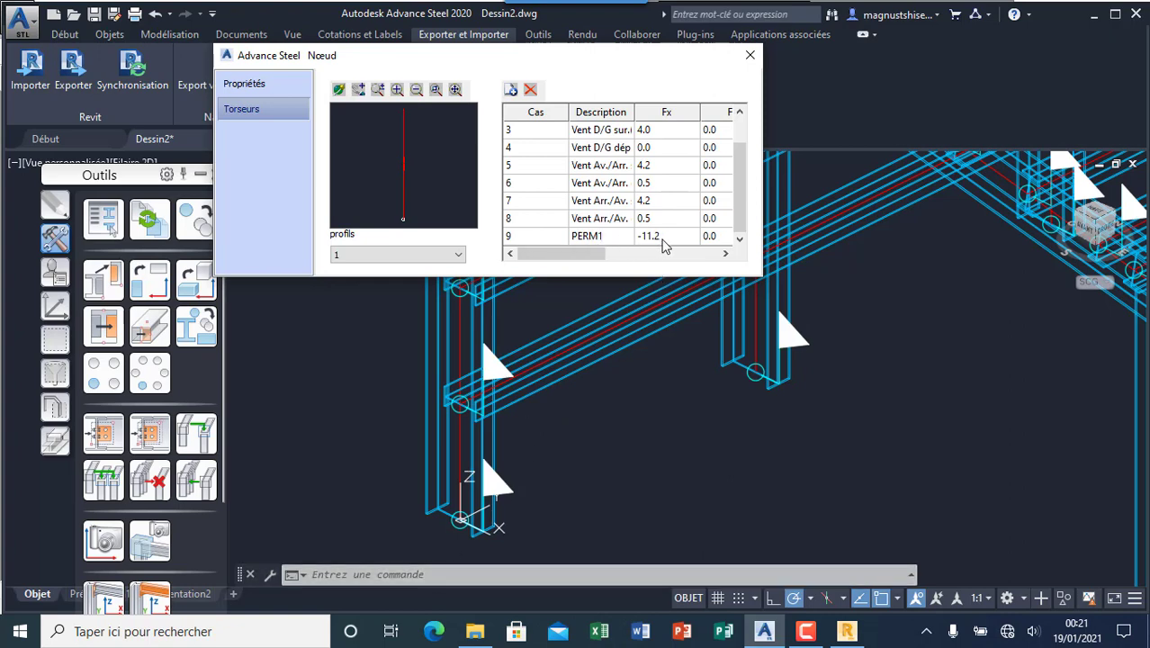
scroll(633, 194, up, 1)
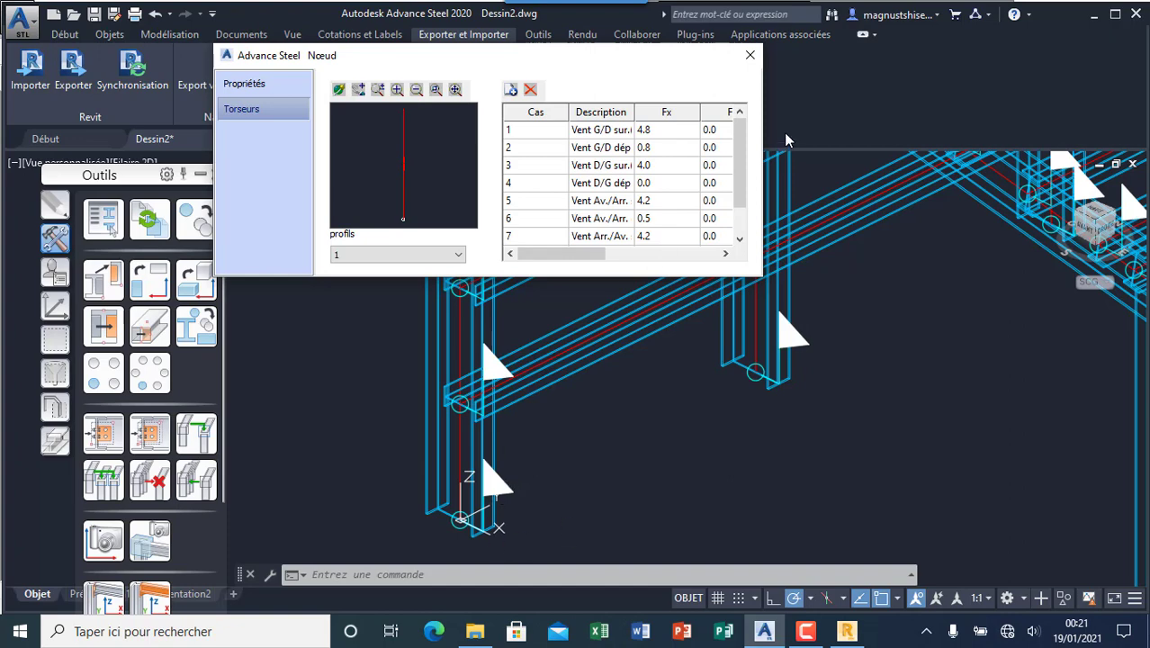
scroll(739, 229, down, 1)
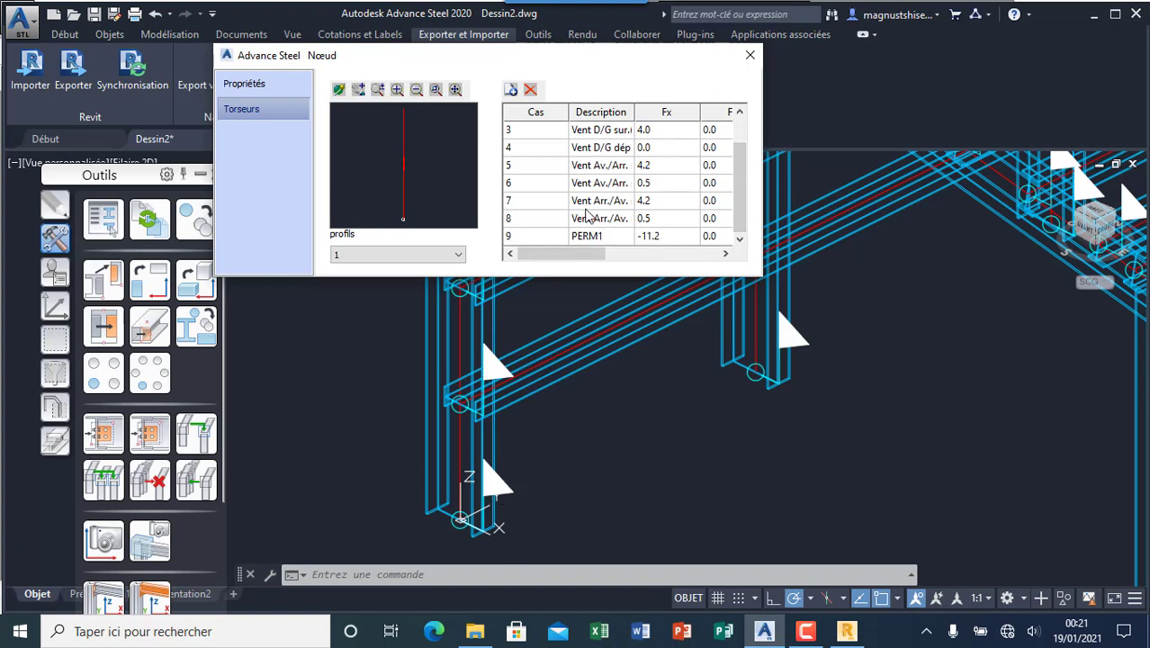
click(425, 258)
click(429, 260)
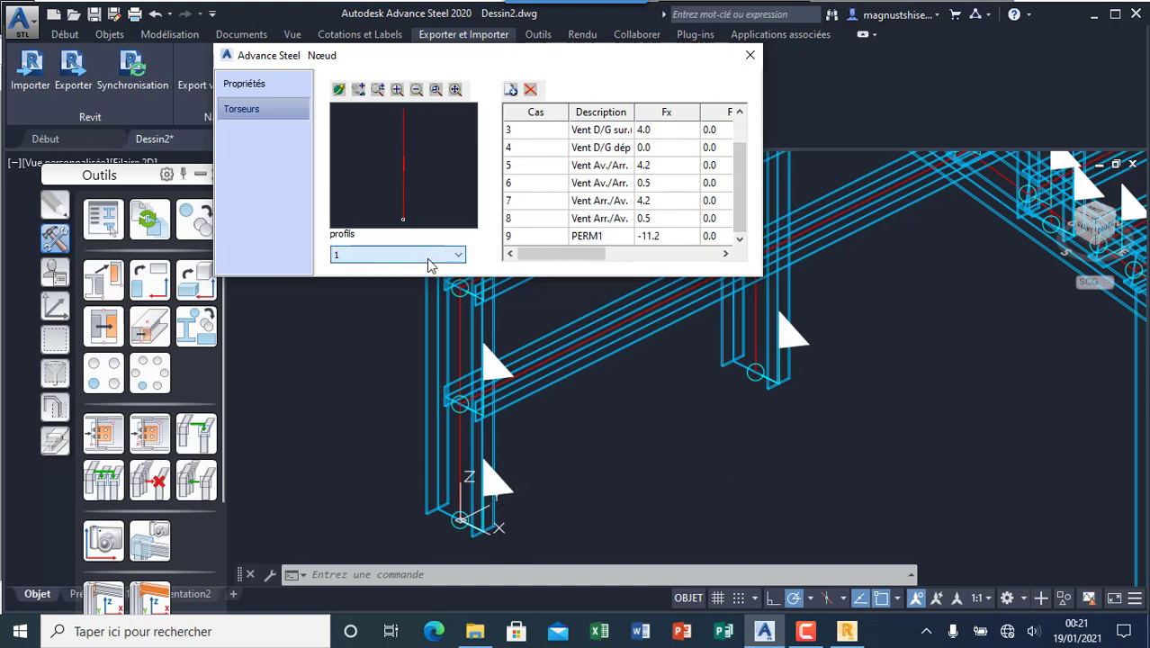
click(749, 56)
scroll(387, 409, down, 5)
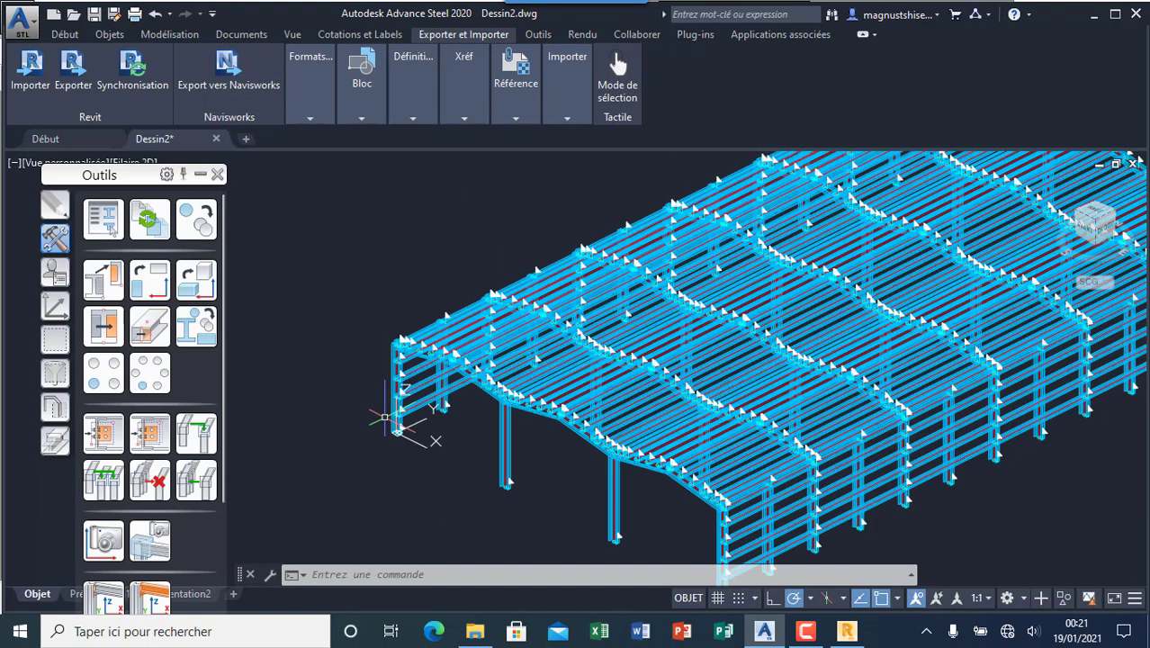
scroll(396, 418, up, 6)
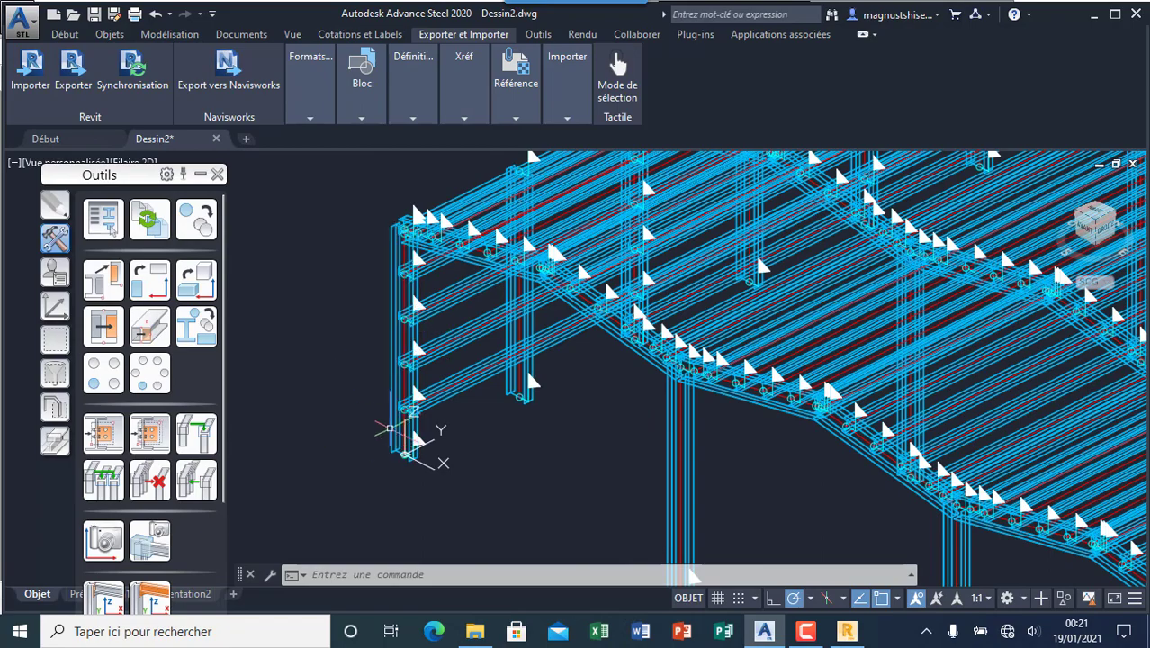
scroll(391, 409, down, 5)
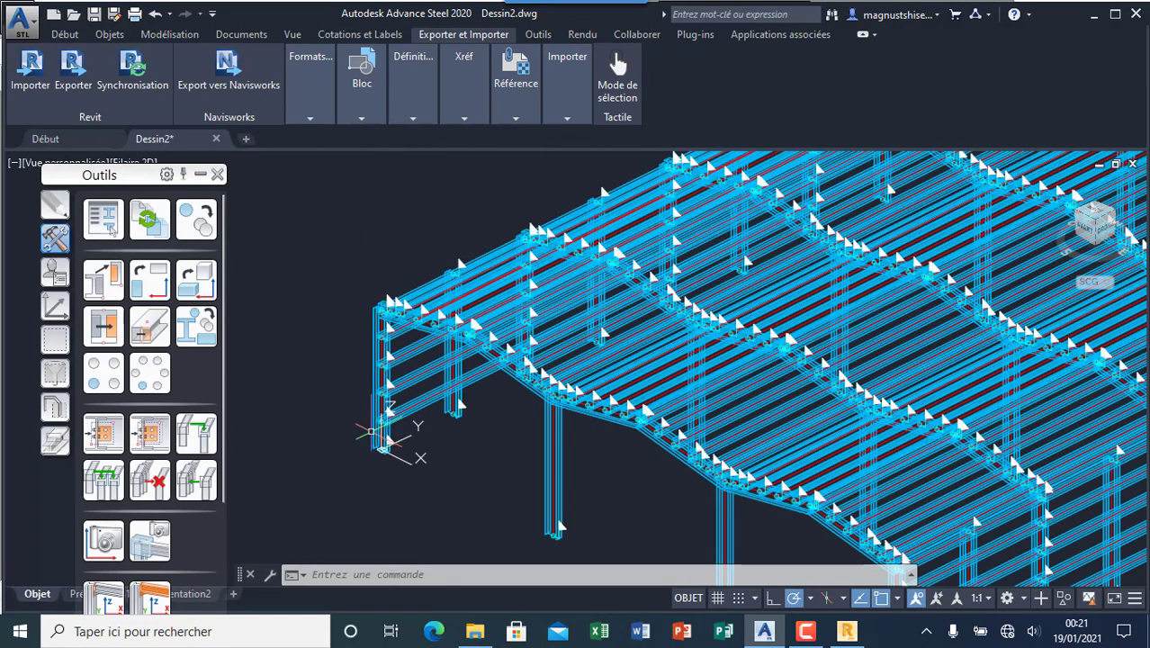
scroll(339, 373, down, 4)
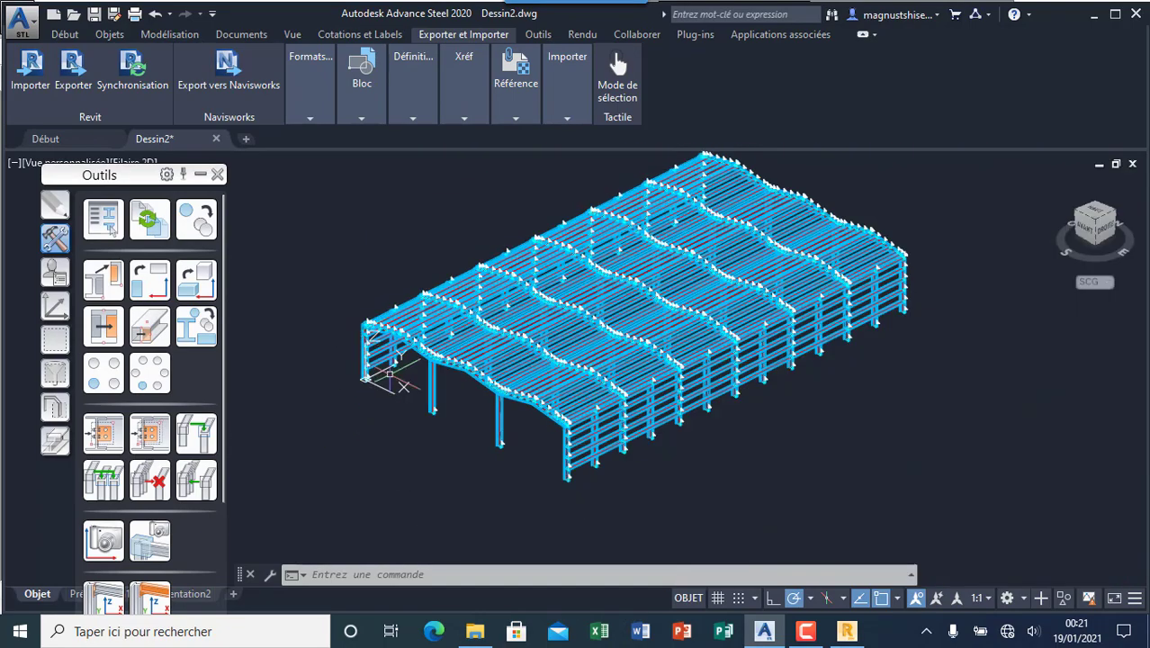
scroll(377, 376, up, 4)
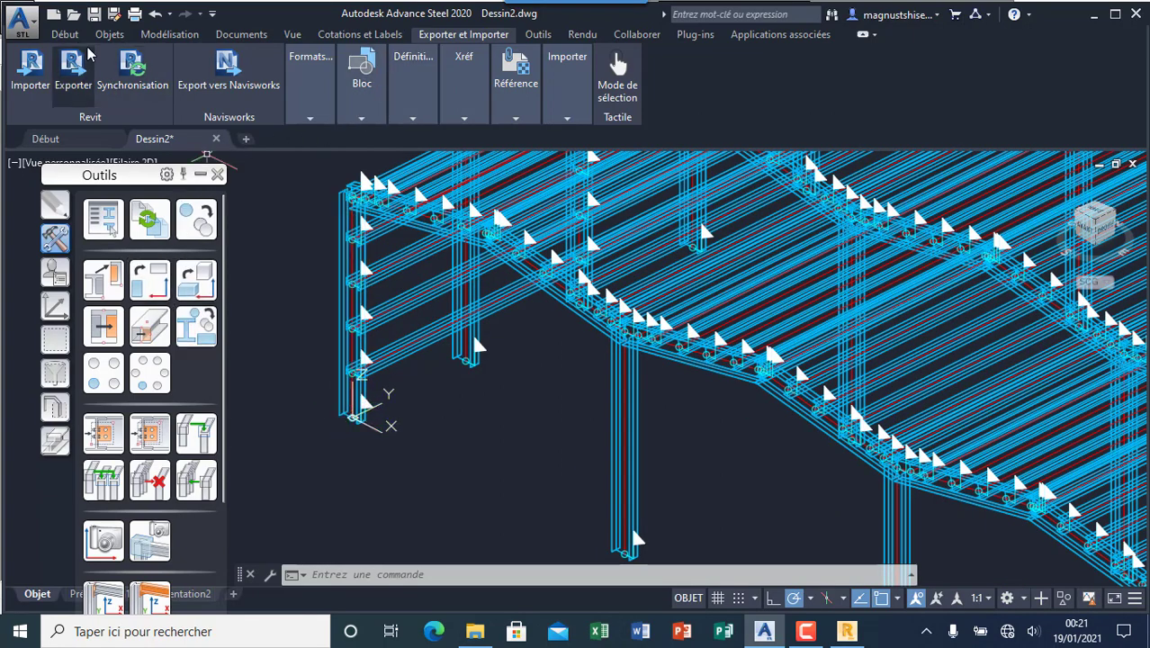
click(114, 14)
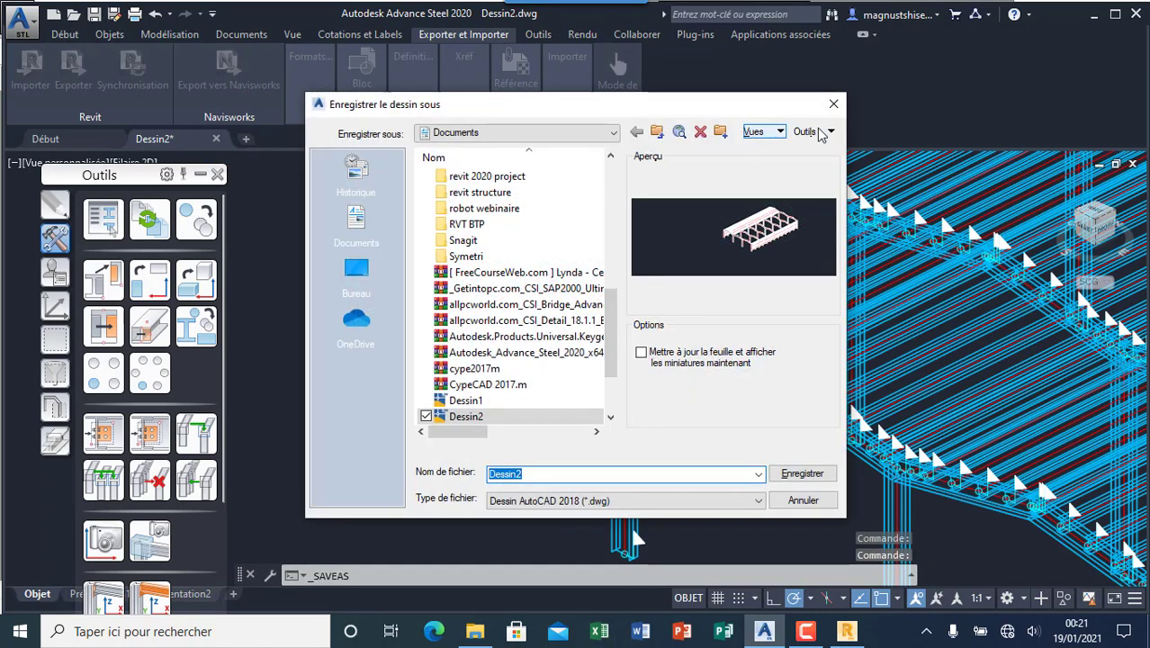
click(832, 102)
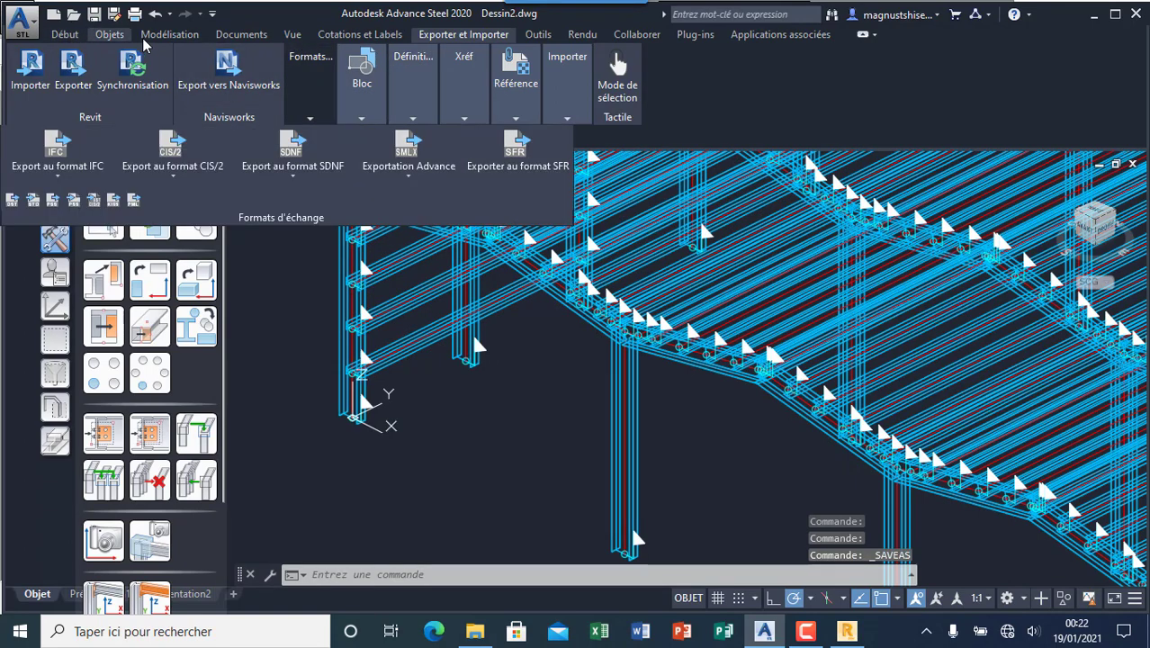
Insert a Pied de Poteau base plate connection from the favourite assemblies on the corner column, without selecting another concrete object.
click(64, 38)
click(509, 77)
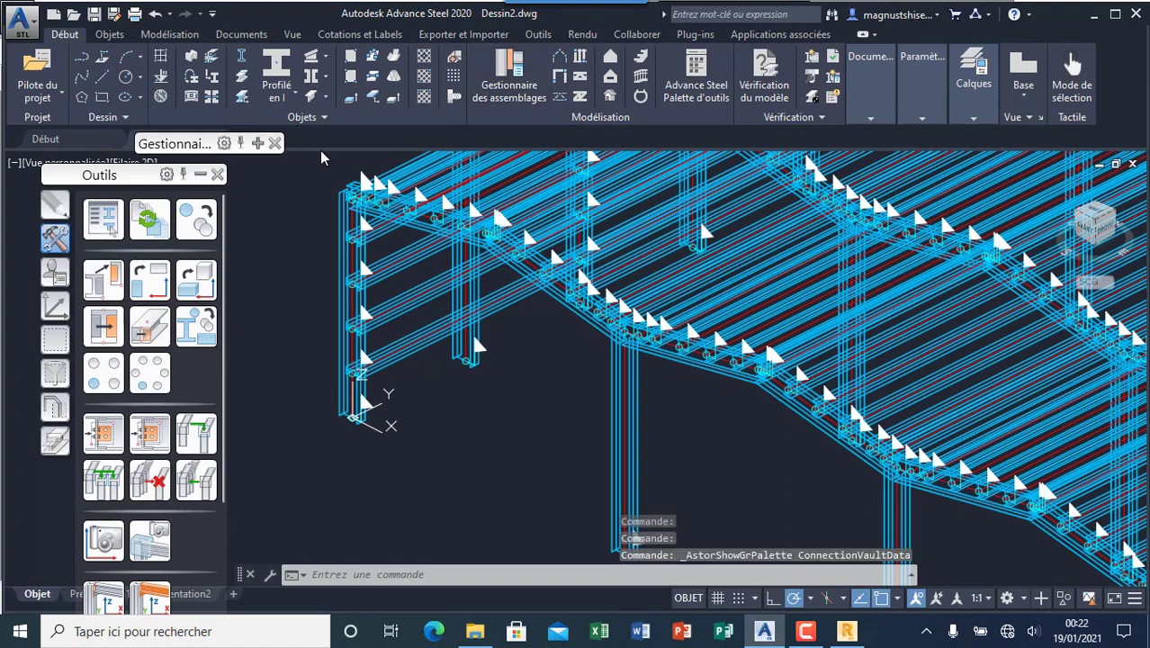
click(256, 143)
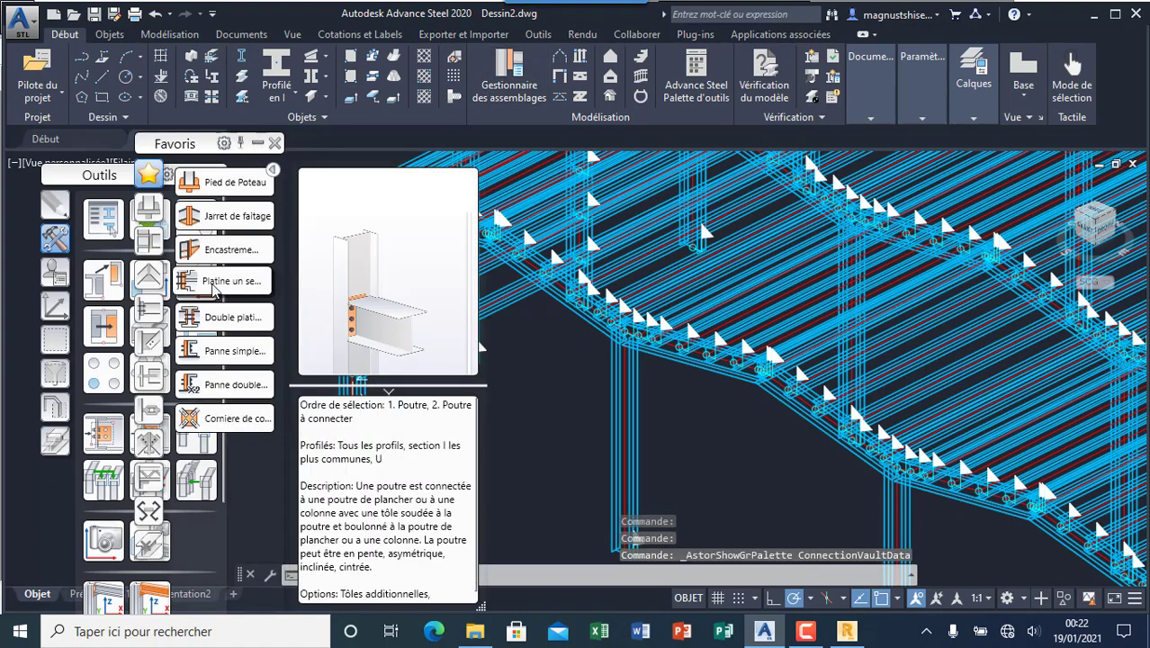
click(216, 181)
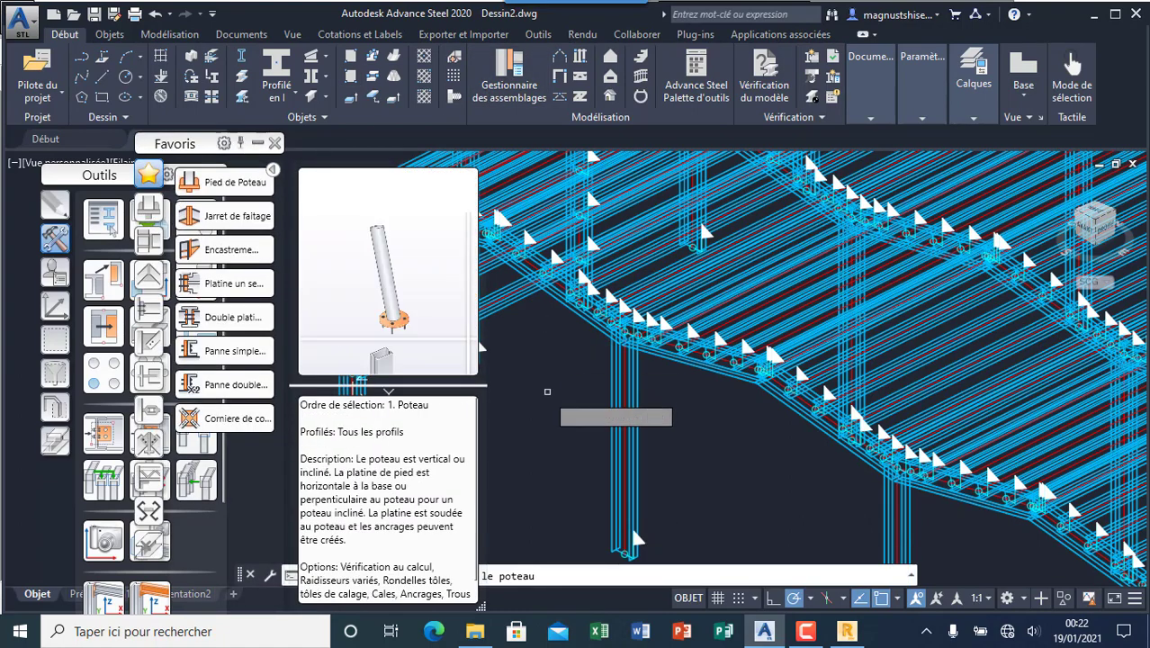
scroll(565, 378, down, 5)
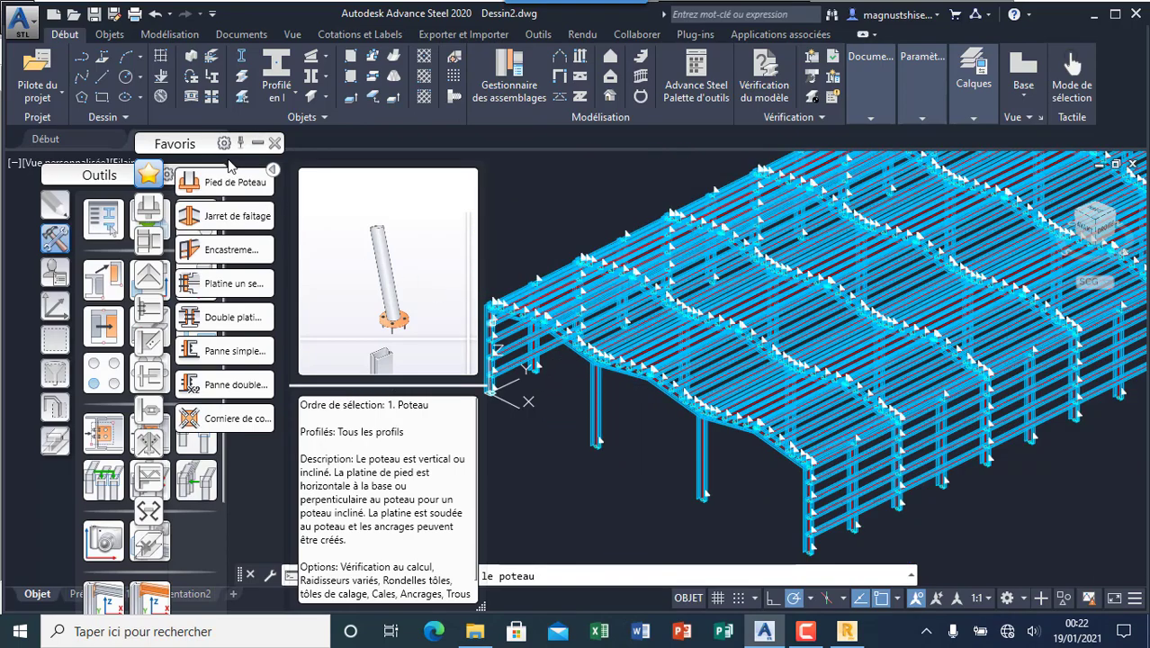
click(256, 145)
scroll(496, 398, up, 5)
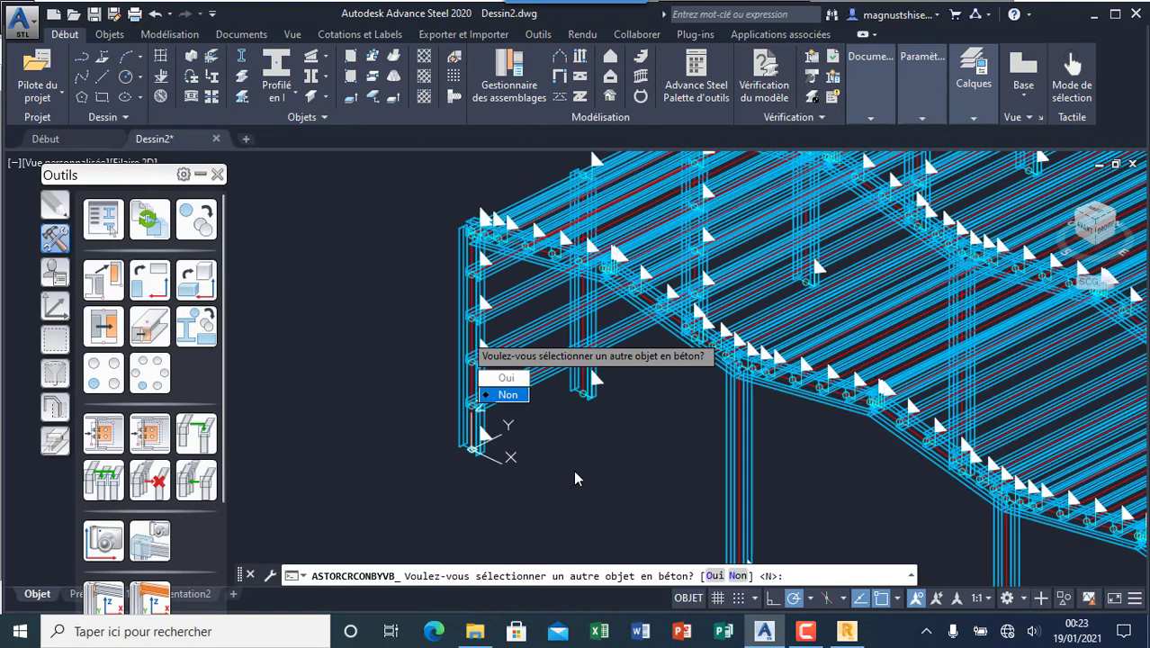
key(Return)
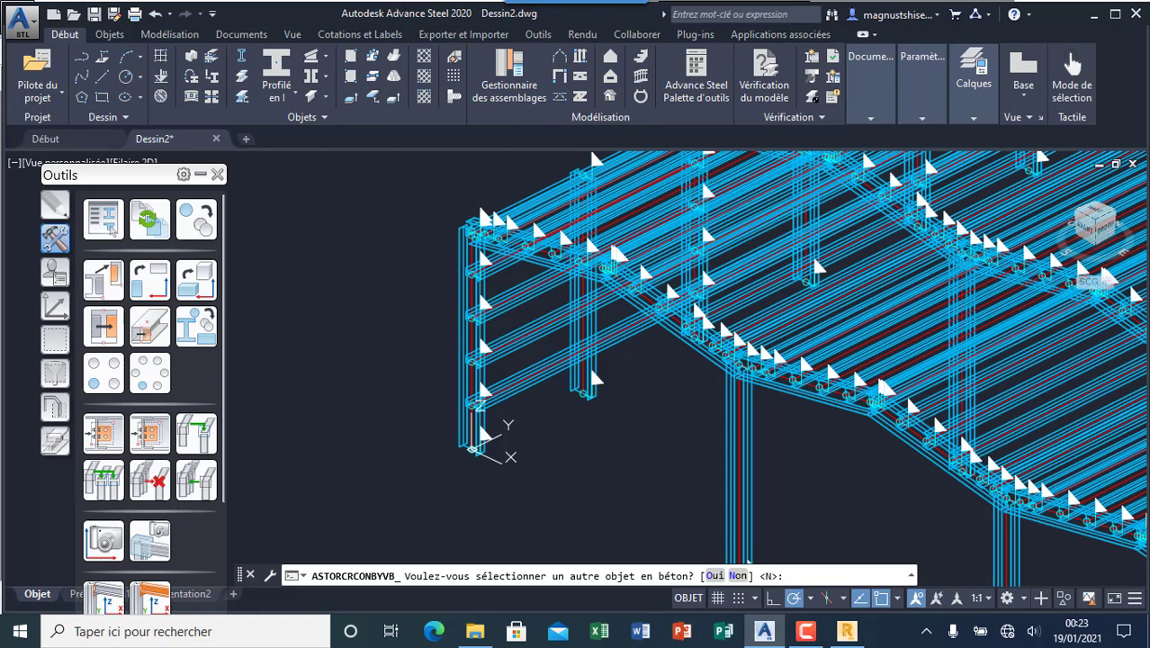
key(Return)
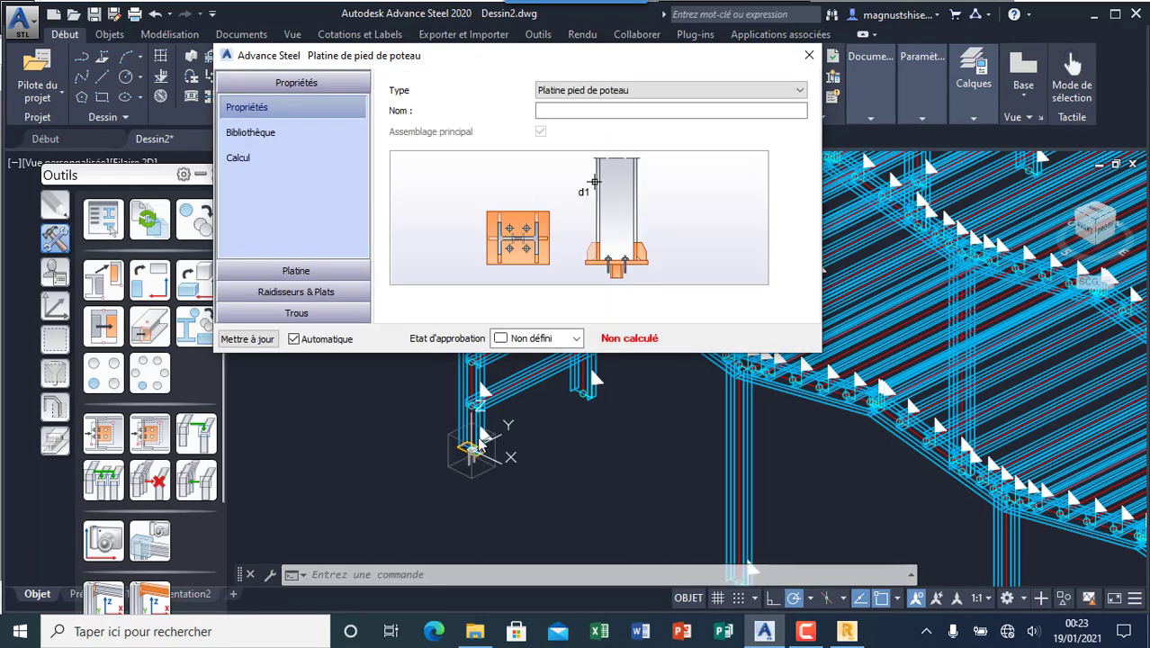
Apply the Bêche library configuration to the column's base plate connection.
scroll(441, 490, up, 3)
scroll(479, 483, up, 2)
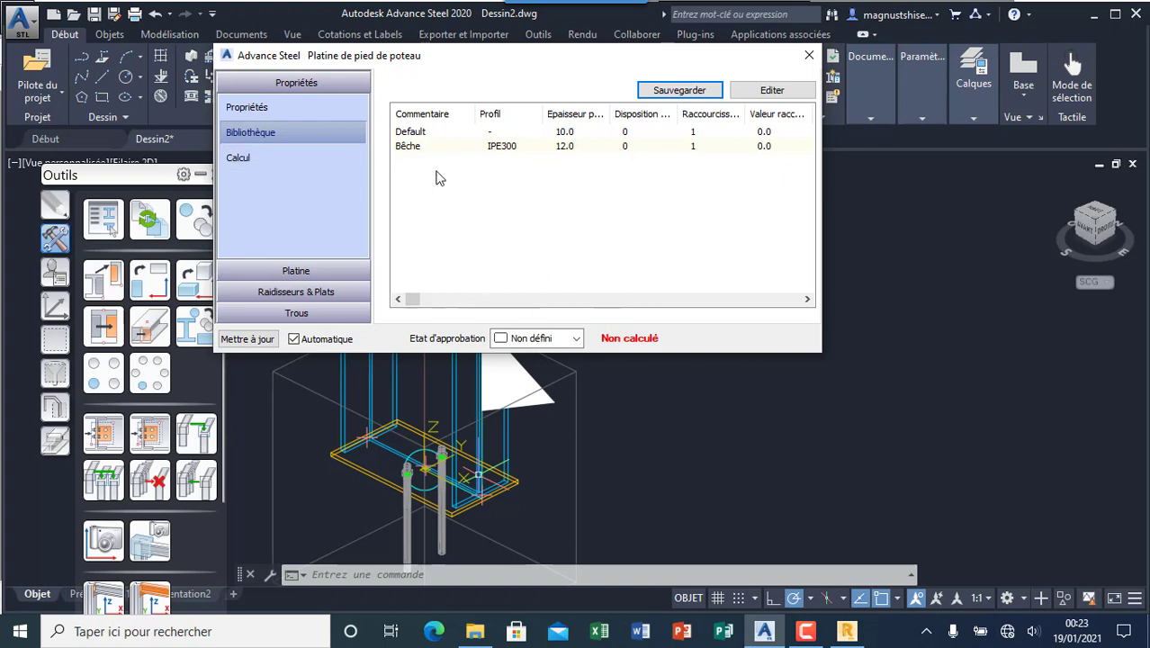
click(407, 146)
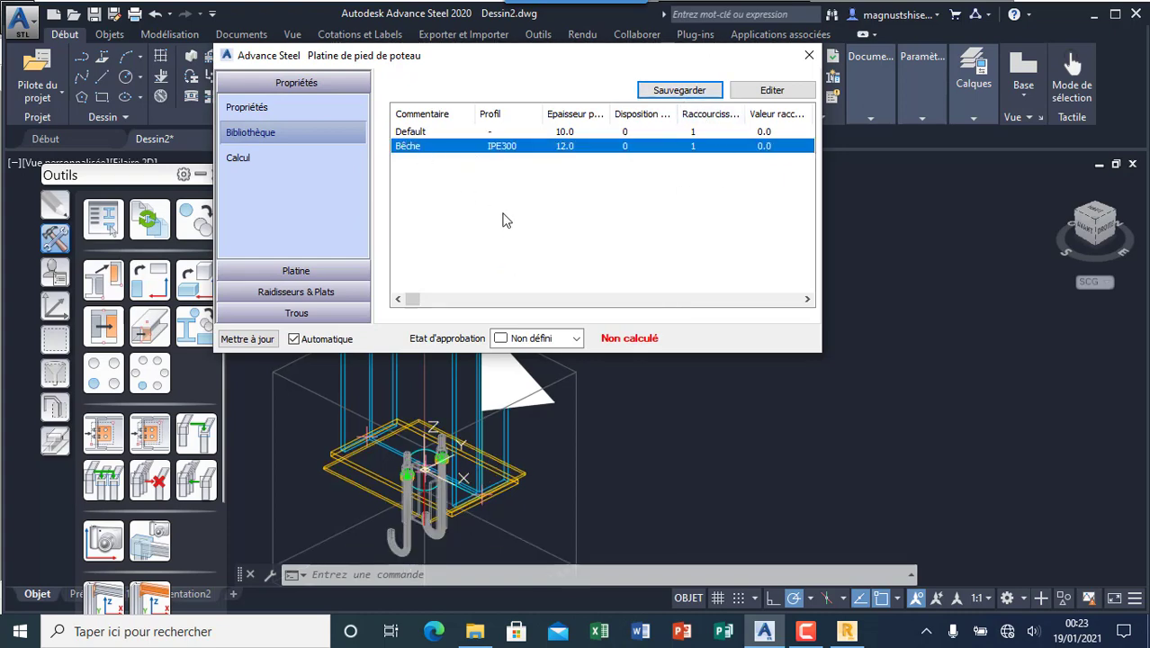
scroll(495, 499, up, 3)
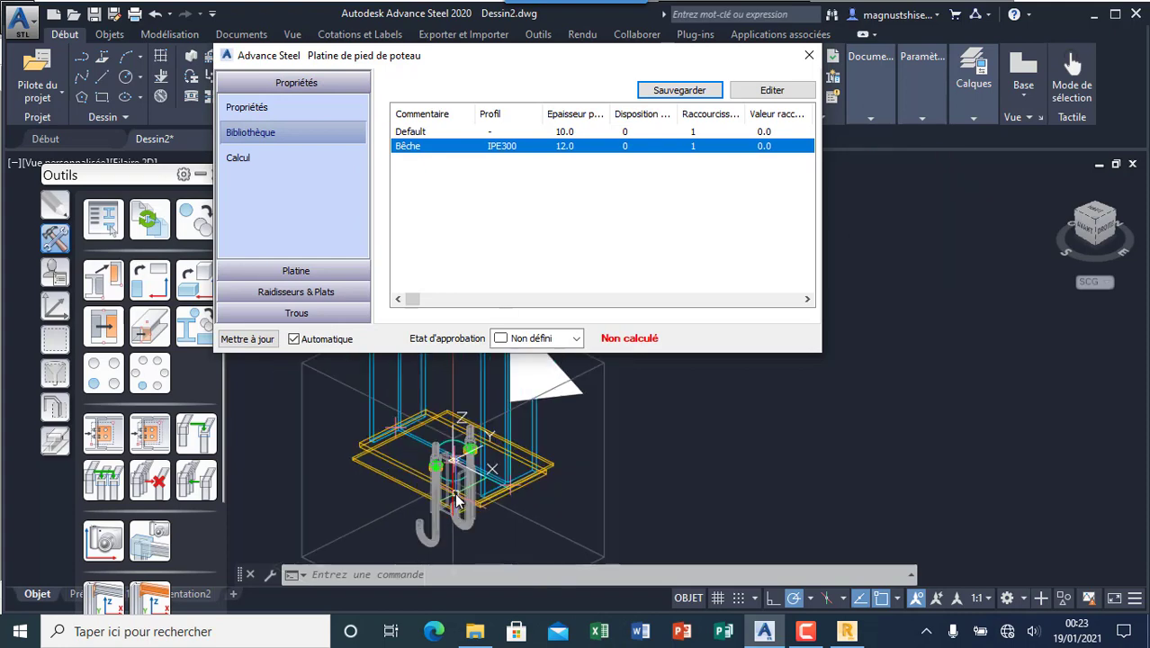
Apply the Default library configuration to the column's base plate connection in place of the Bêche configuration.
scroll(472, 472, up, 2)
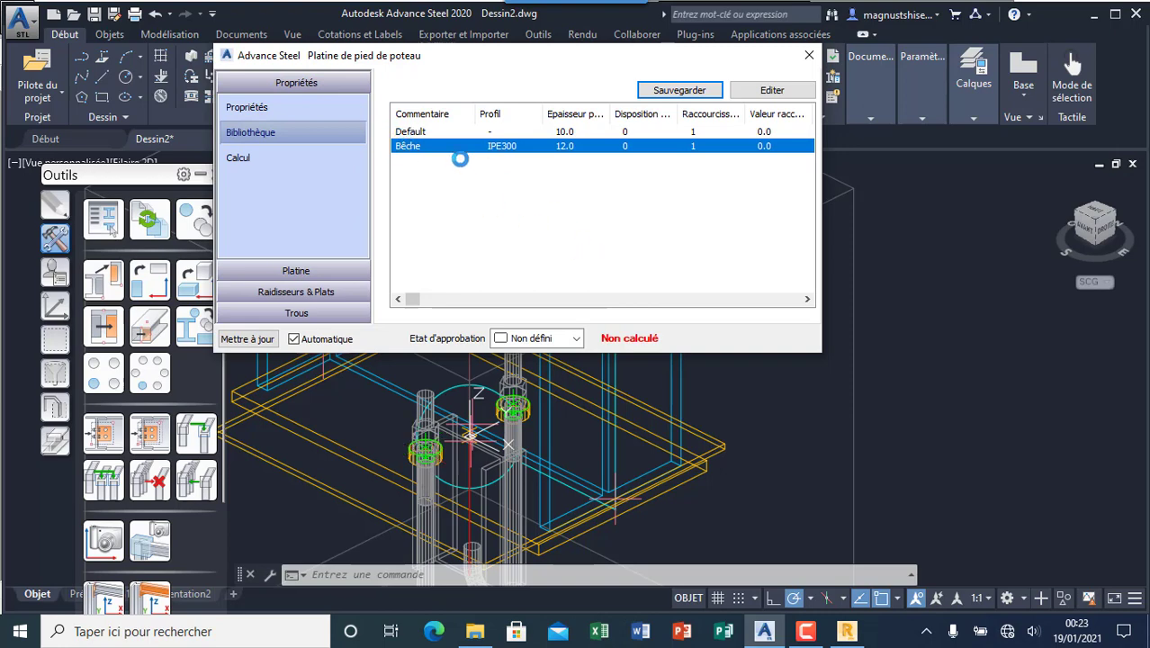
click(417, 131)
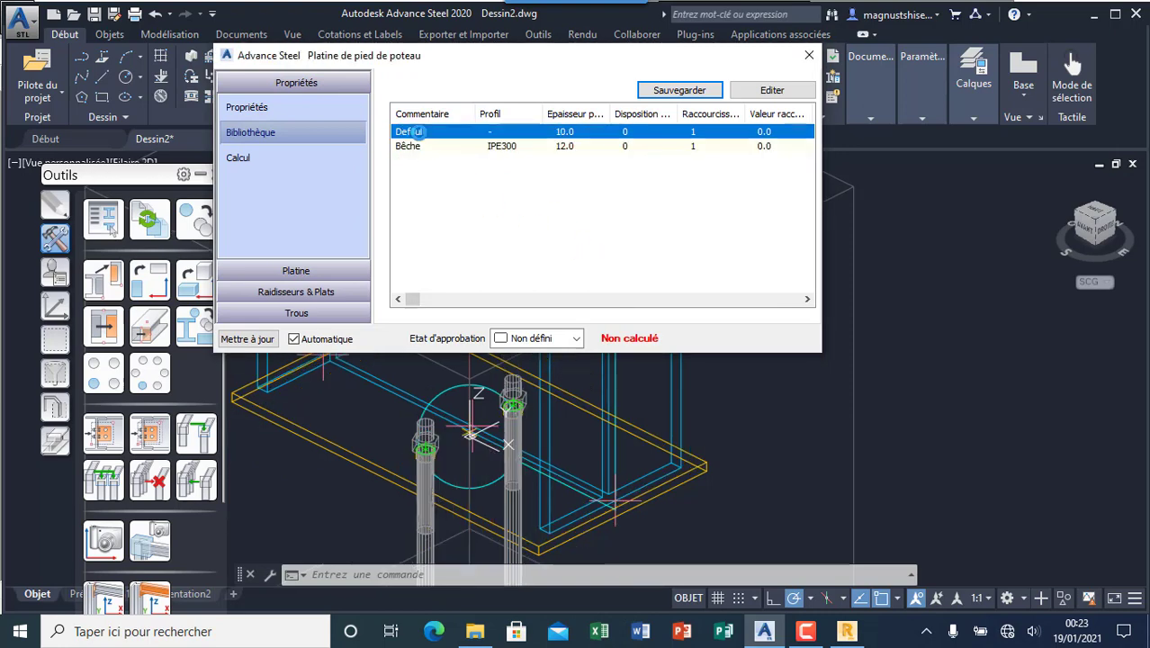
scroll(501, 425, down, 2)
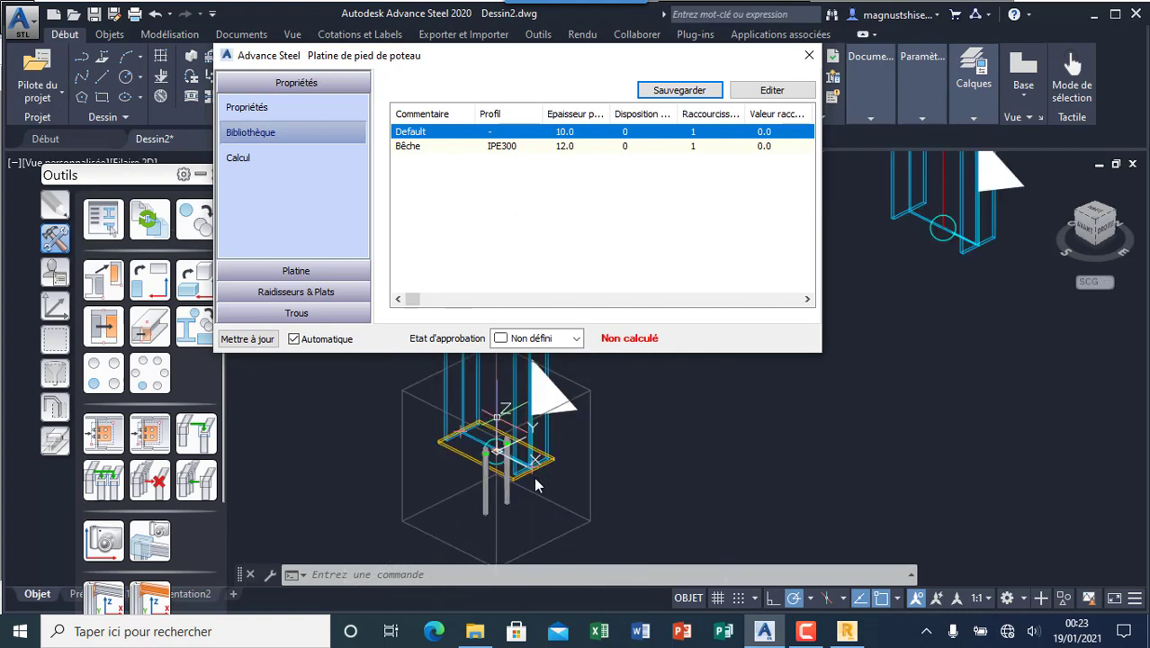
scroll(548, 477, up, 1)
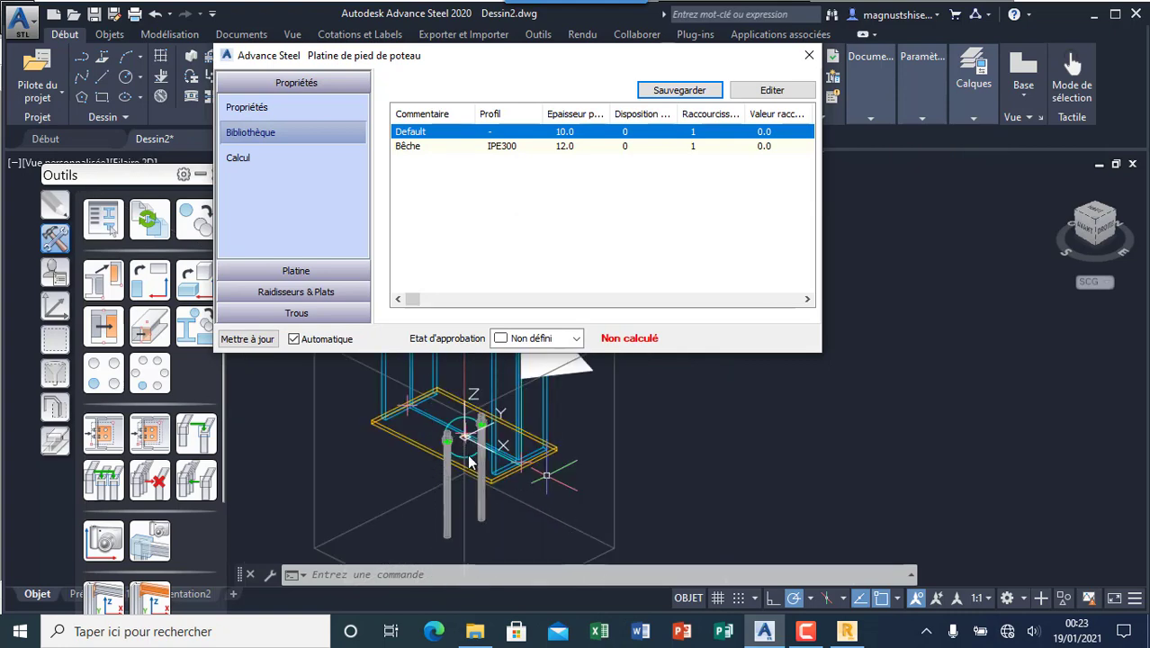
scroll(467, 457, down, 2)
scroll(457, 420, up, 1)
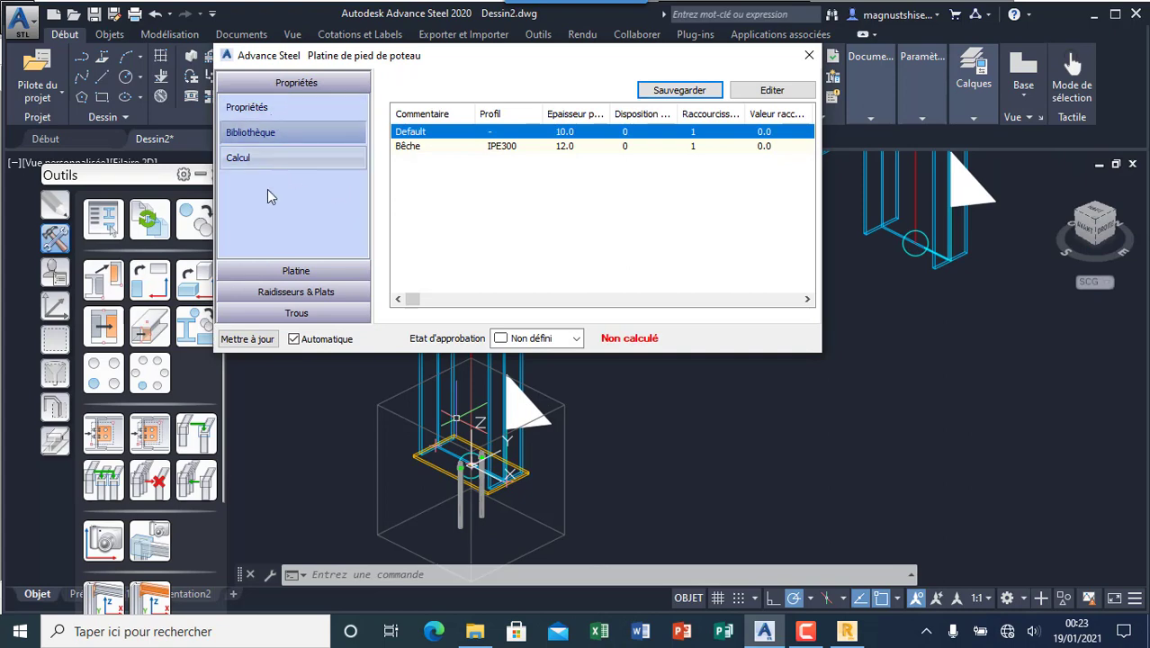
Make all base plate projections equal and set Projection 1 to 100 in the plate dimensions.
click(284, 270)
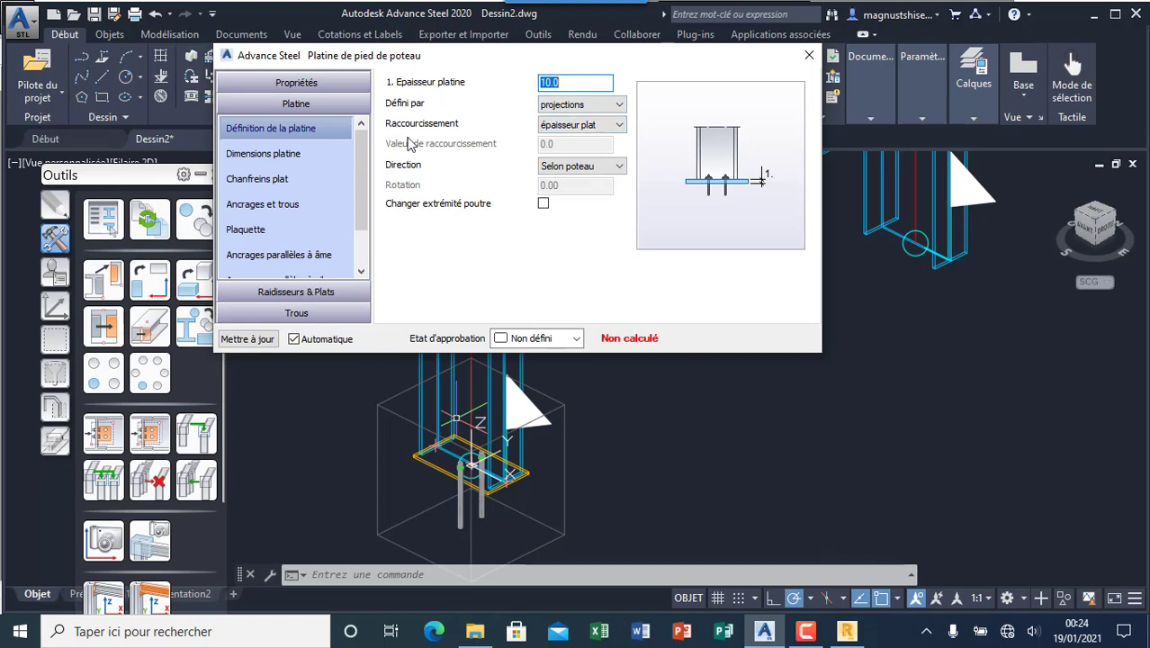
click(262, 153)
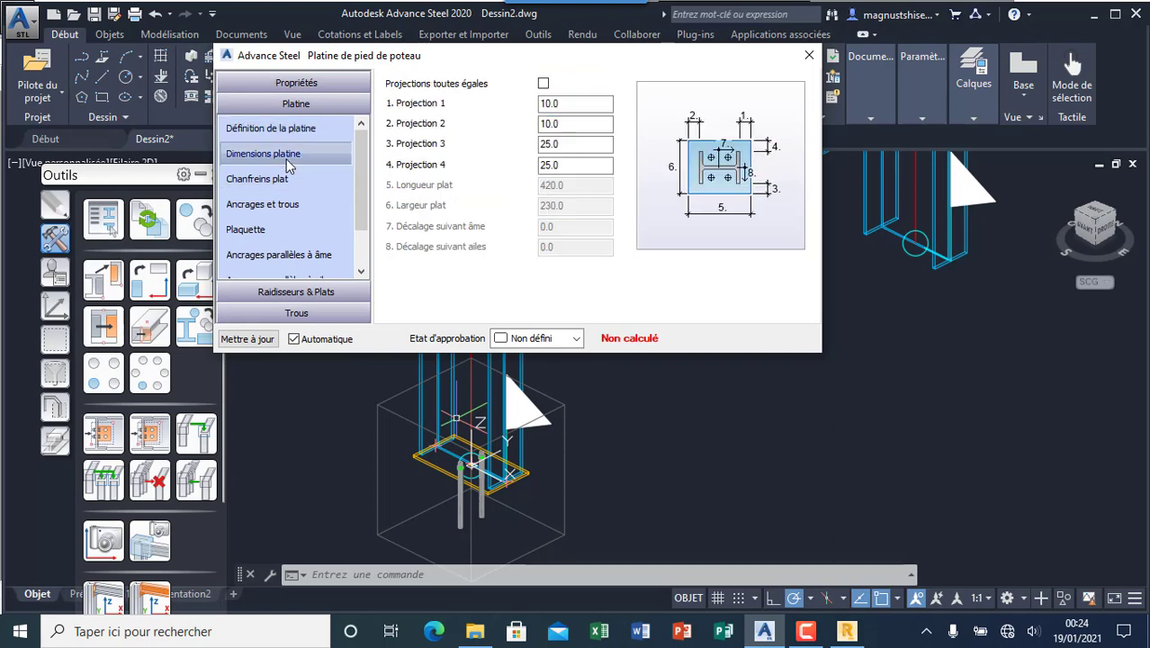
click(607, 124)
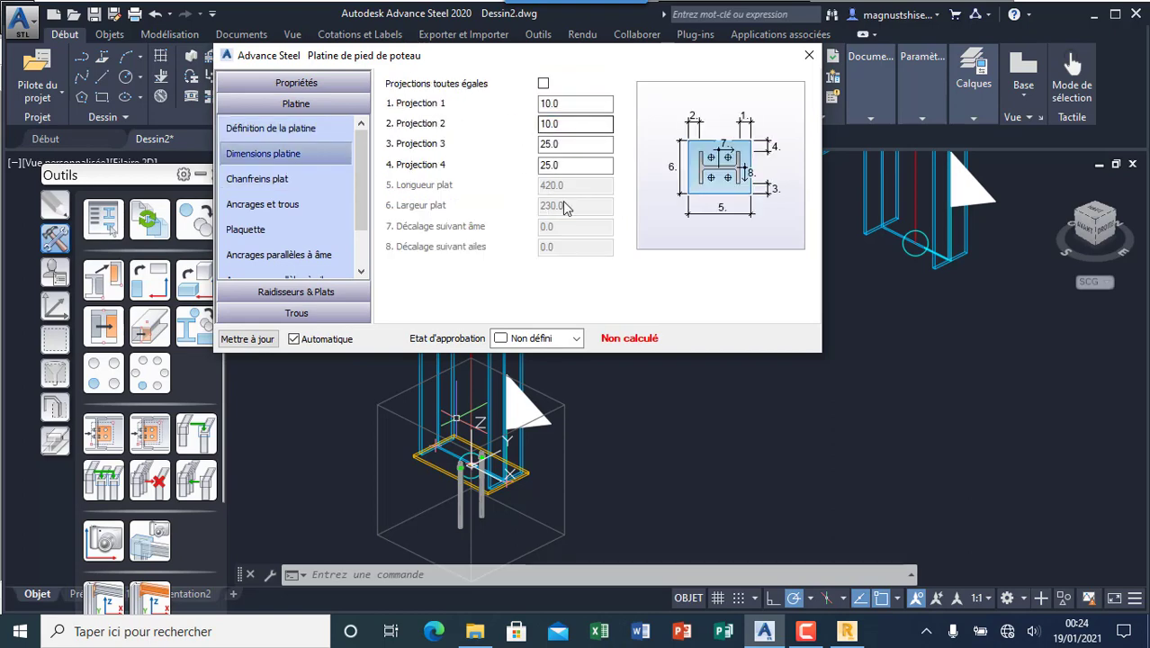
click(543, 83)
double_click(538, 103)
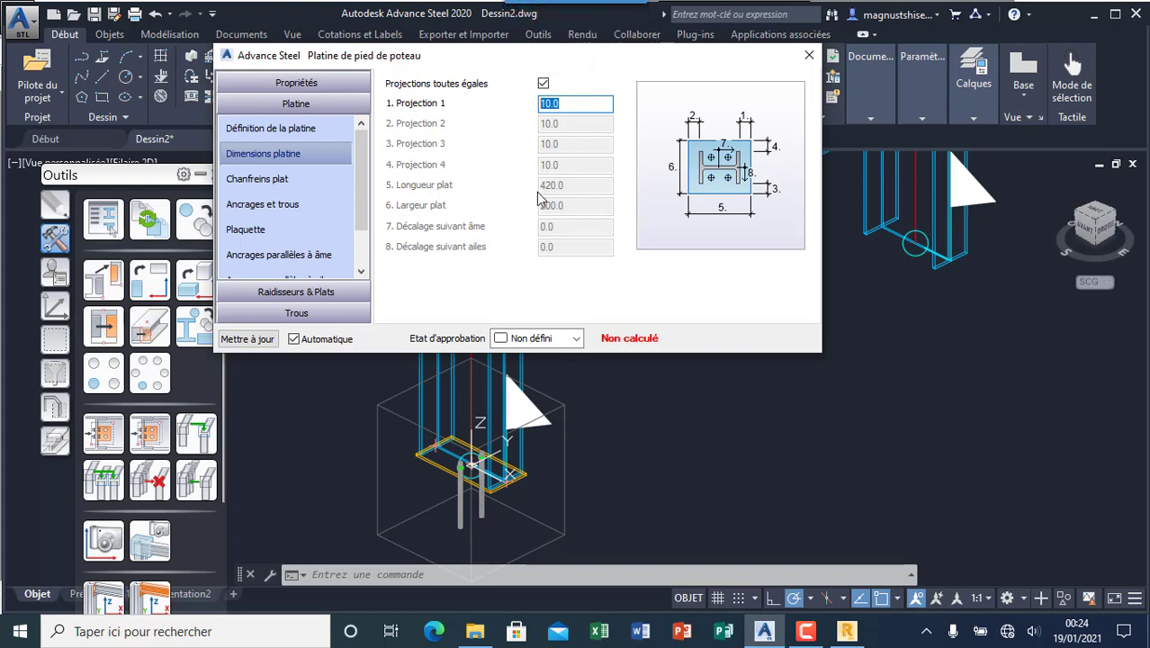
text(1)
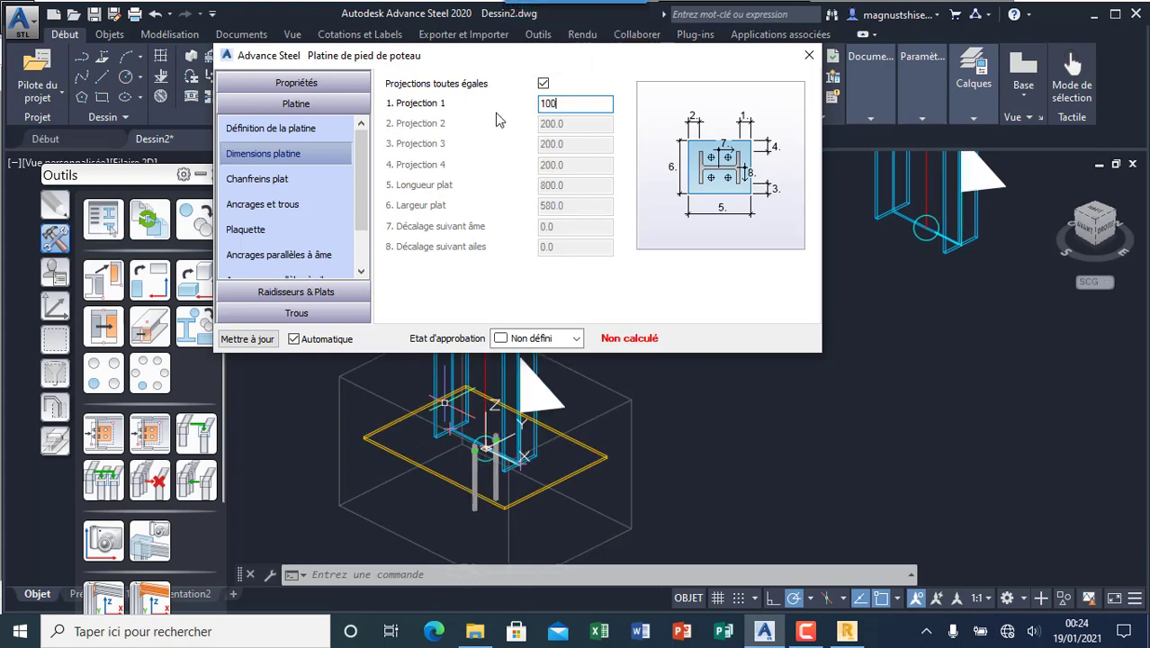
click(546, 85)
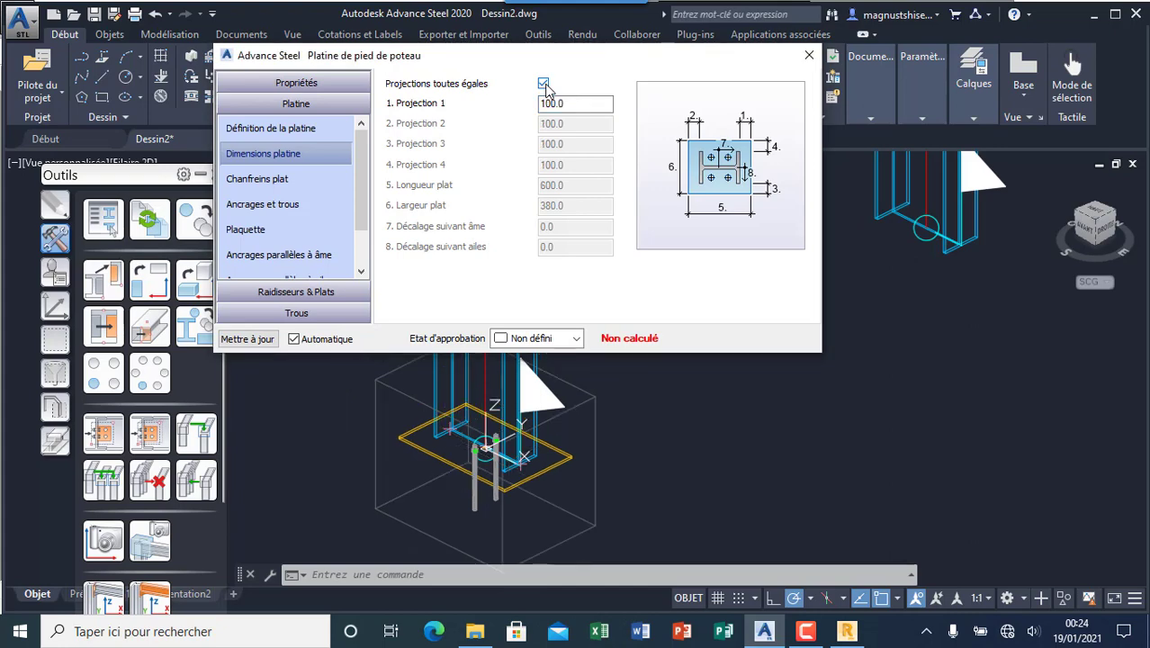
scroll(492, 488, up, 4)
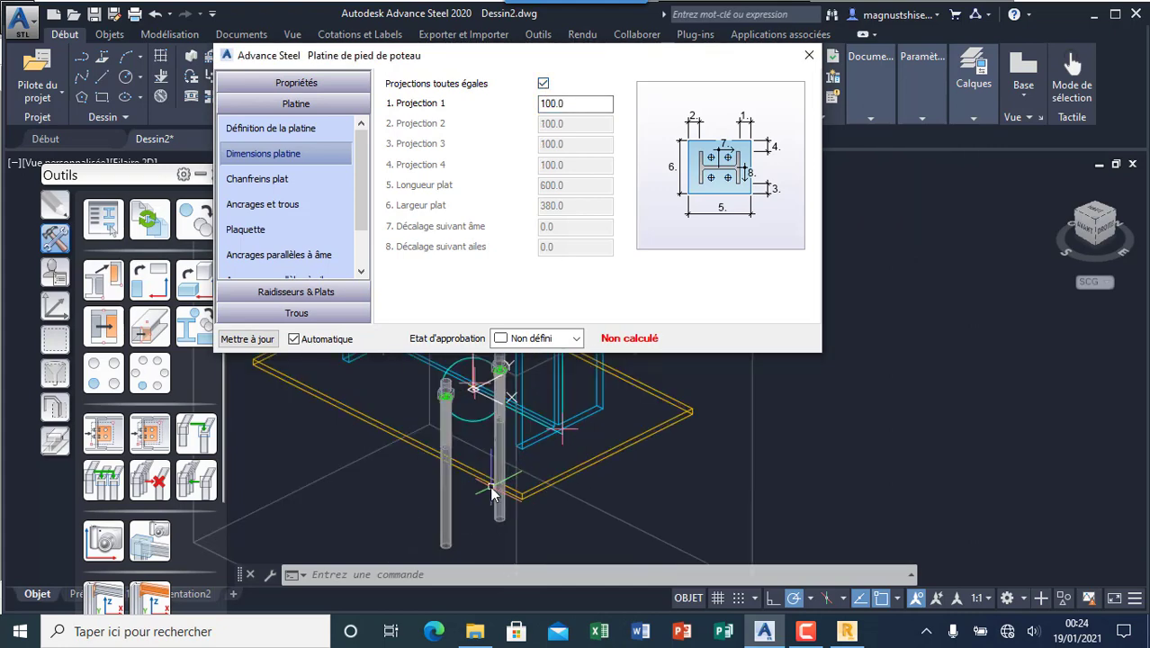
scroll(492, 488, down, 4)
scroll(491, 489, down, 2)
scroll(483, 450, up, 2)
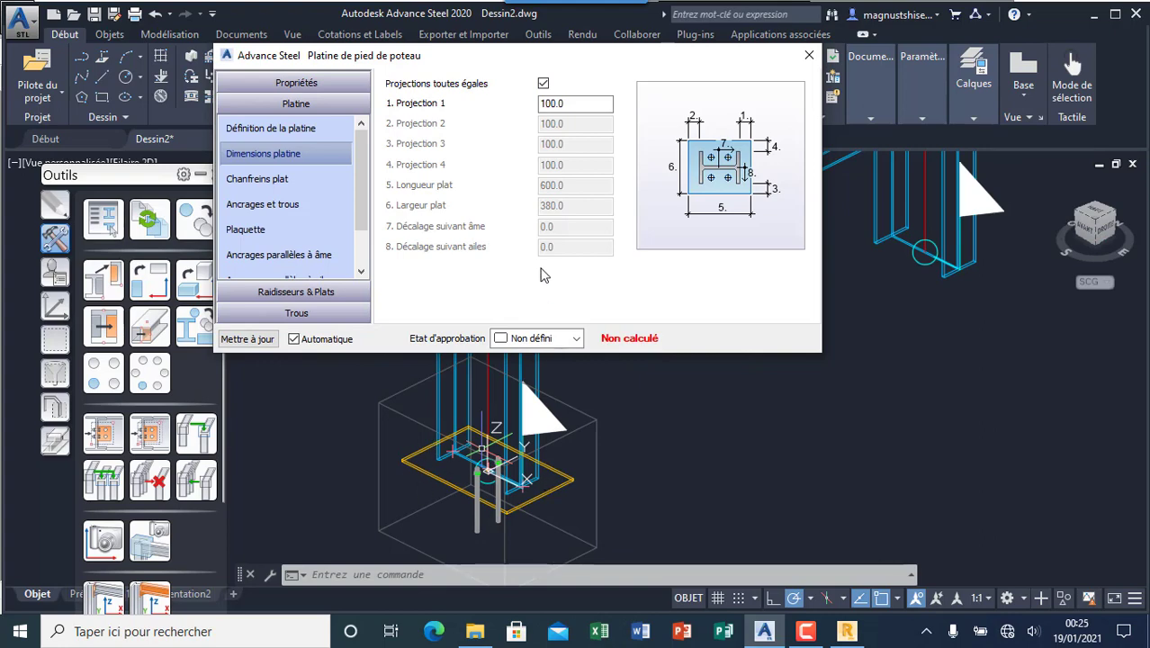
Set the base plate anchors to a 24.00 mm diameter and the type US Ancrages filetés.
click(270, 204)
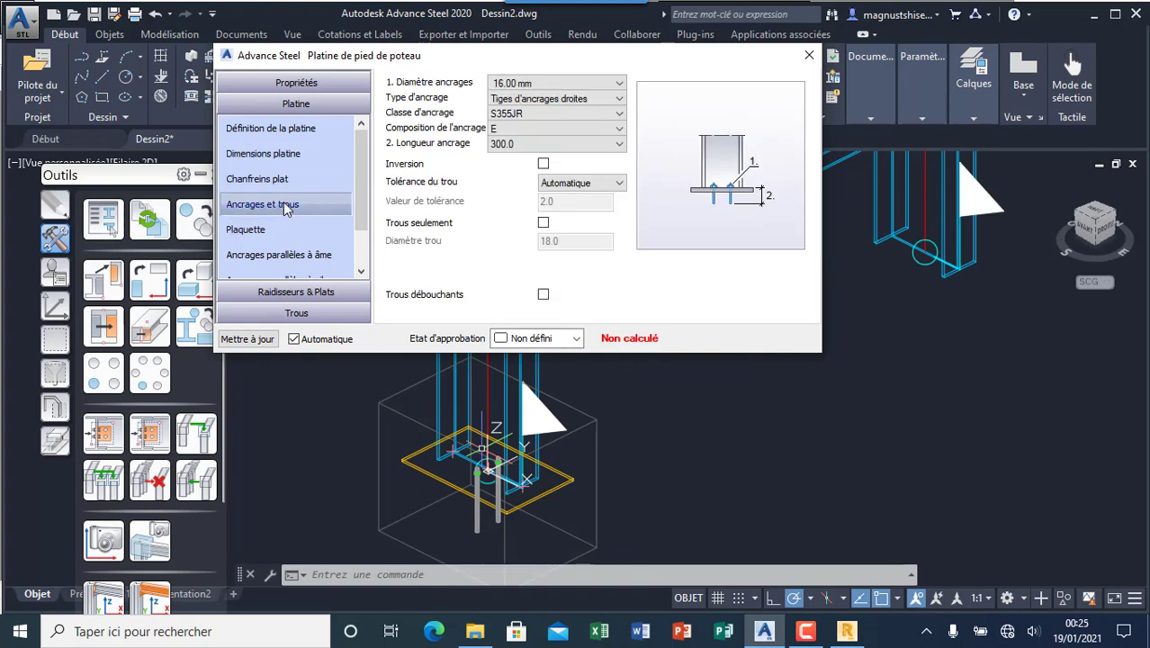
click(567, 86)
click(563, 125)
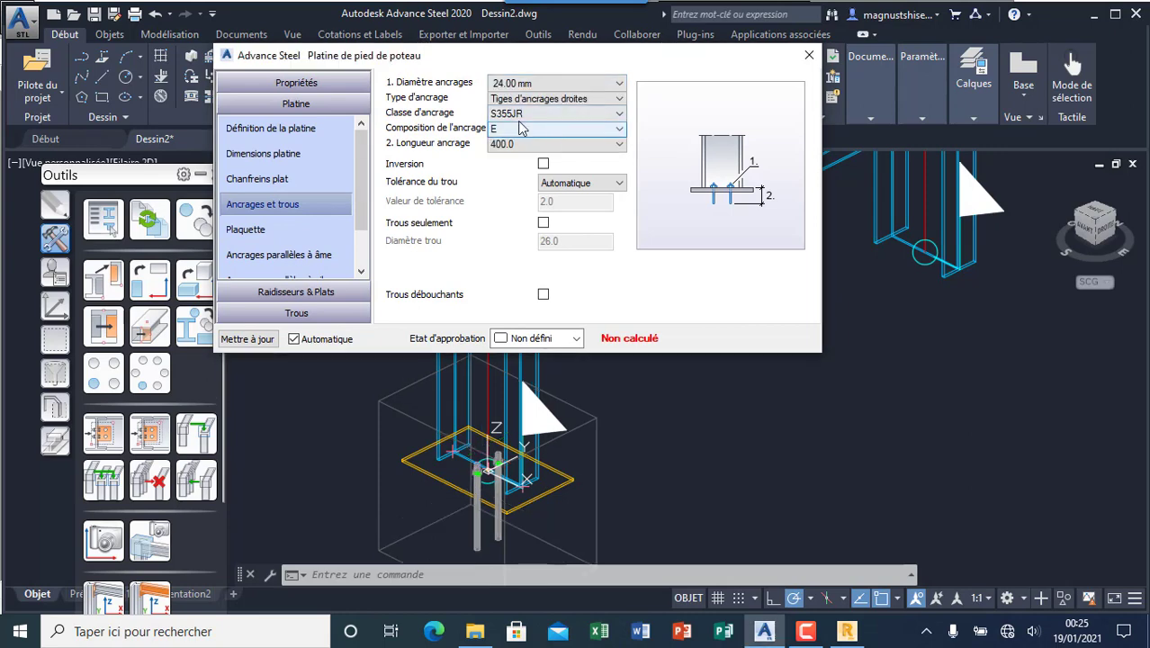
click(564, 99)
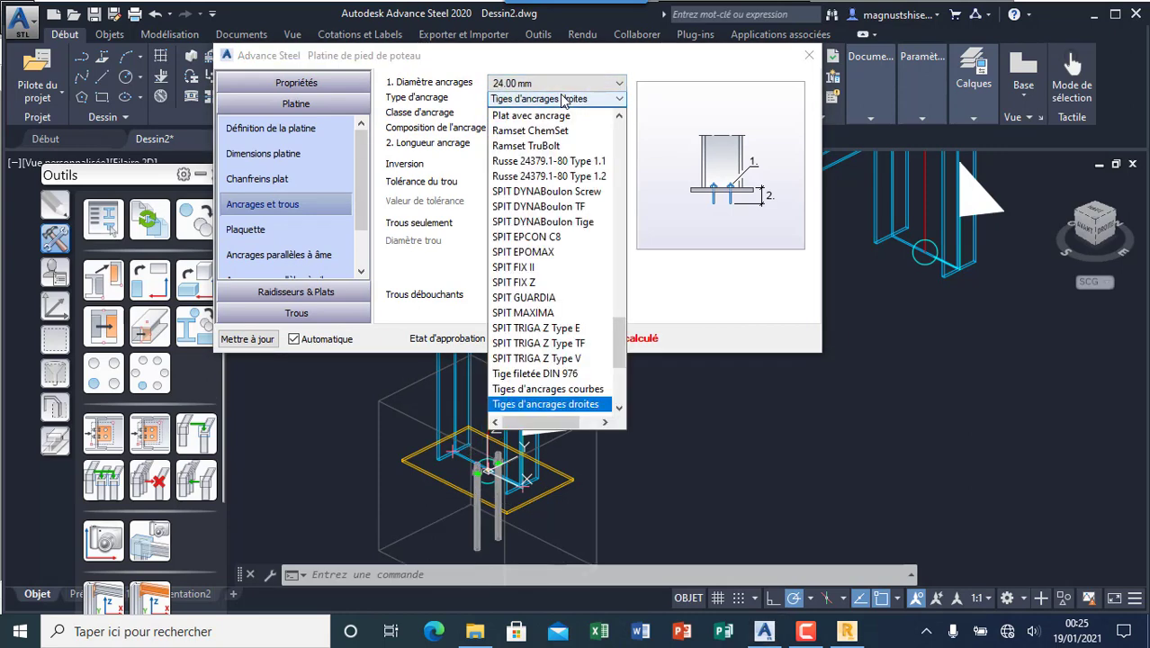
scroll(576, 373, down, 5)
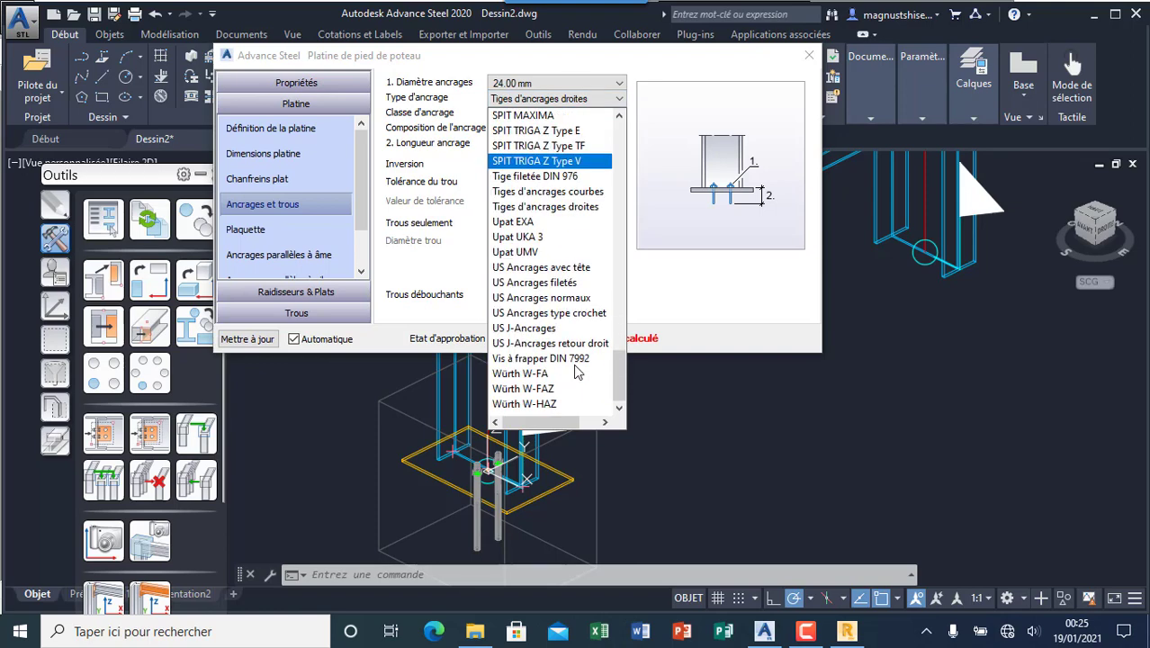
click(569, 283)
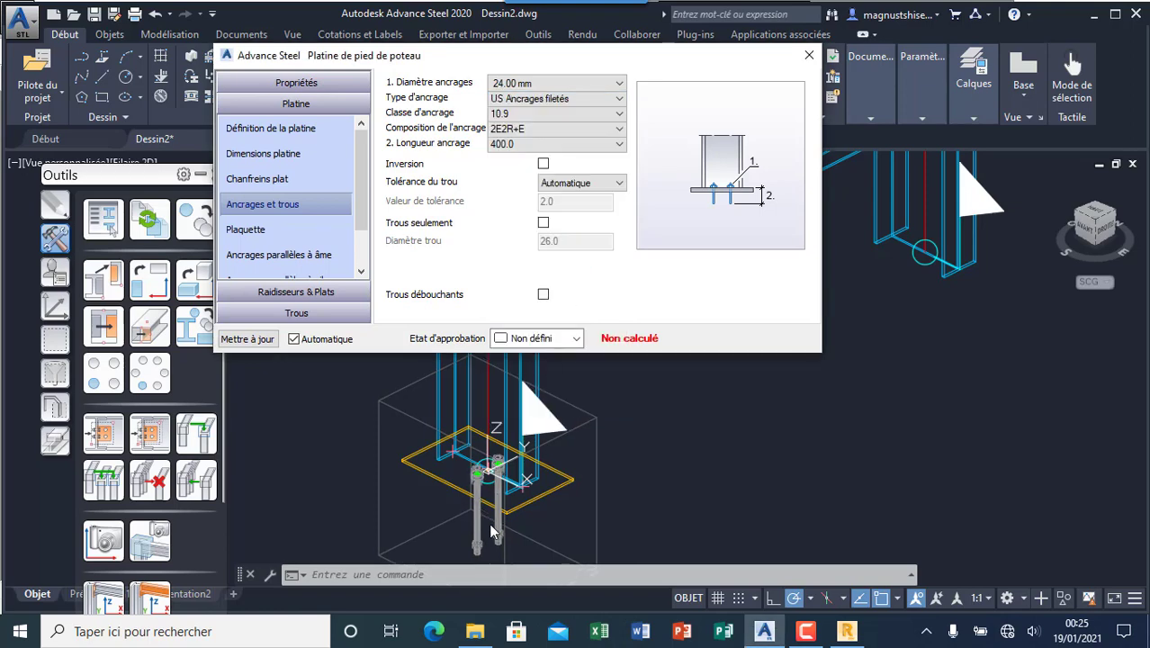
Keep the anchor class at 10.9 and set the anchor length to 500.
click(540, 114)
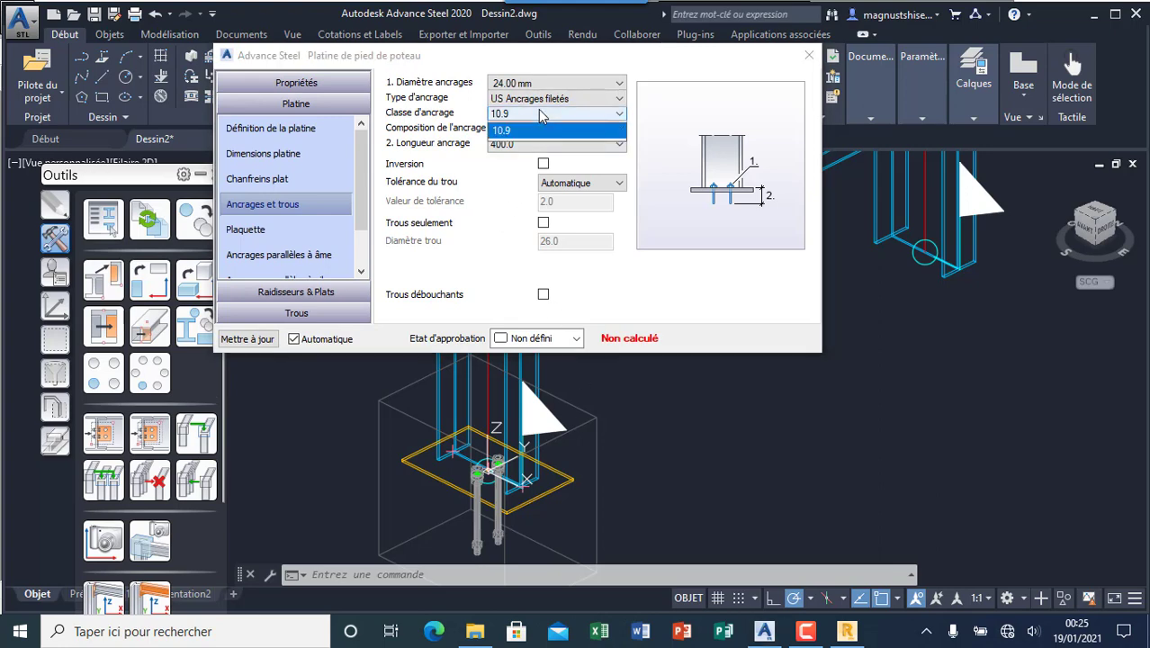
click(511, 171)
click(522, 150)
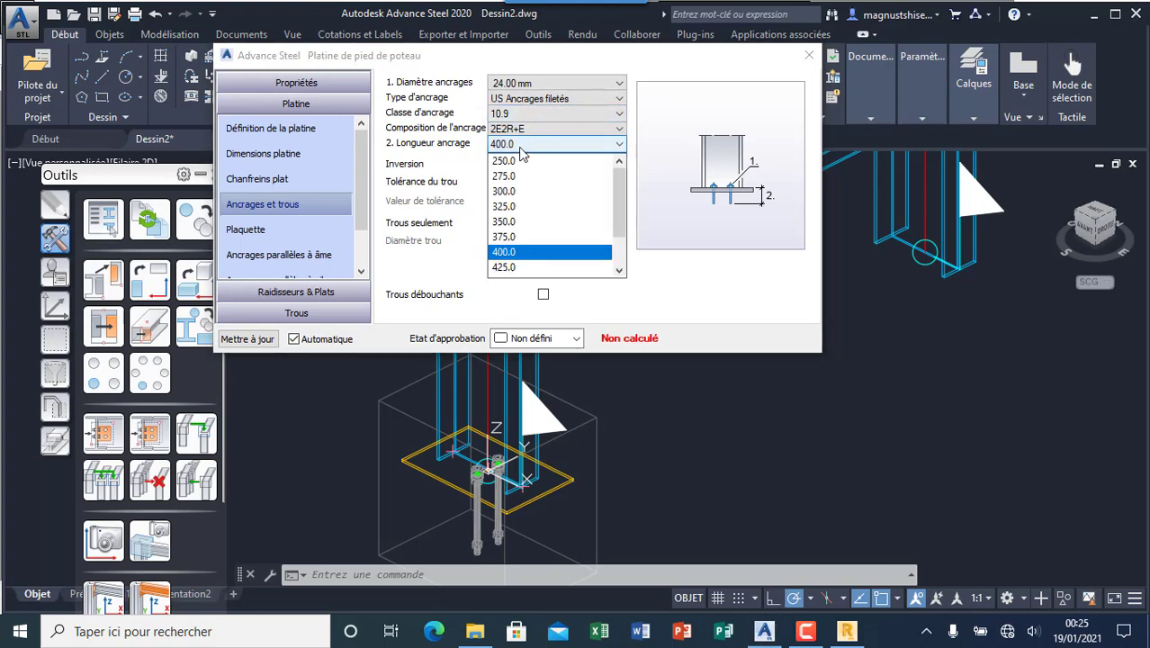
scroll(575, 234, down, 1)
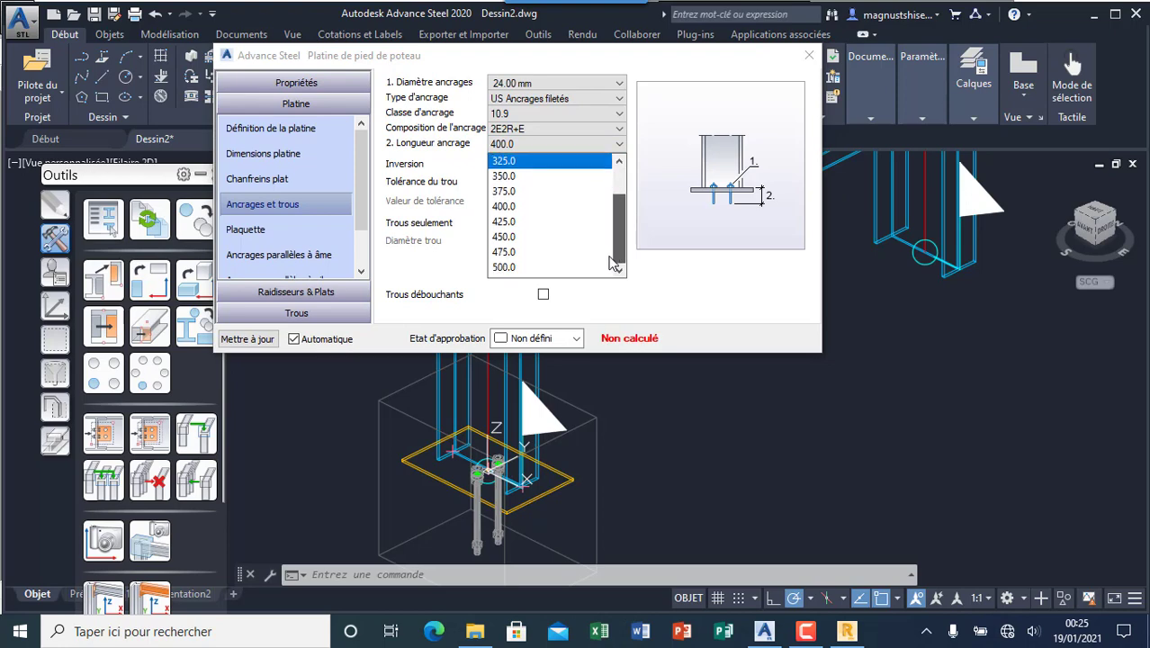
click(531, 209)
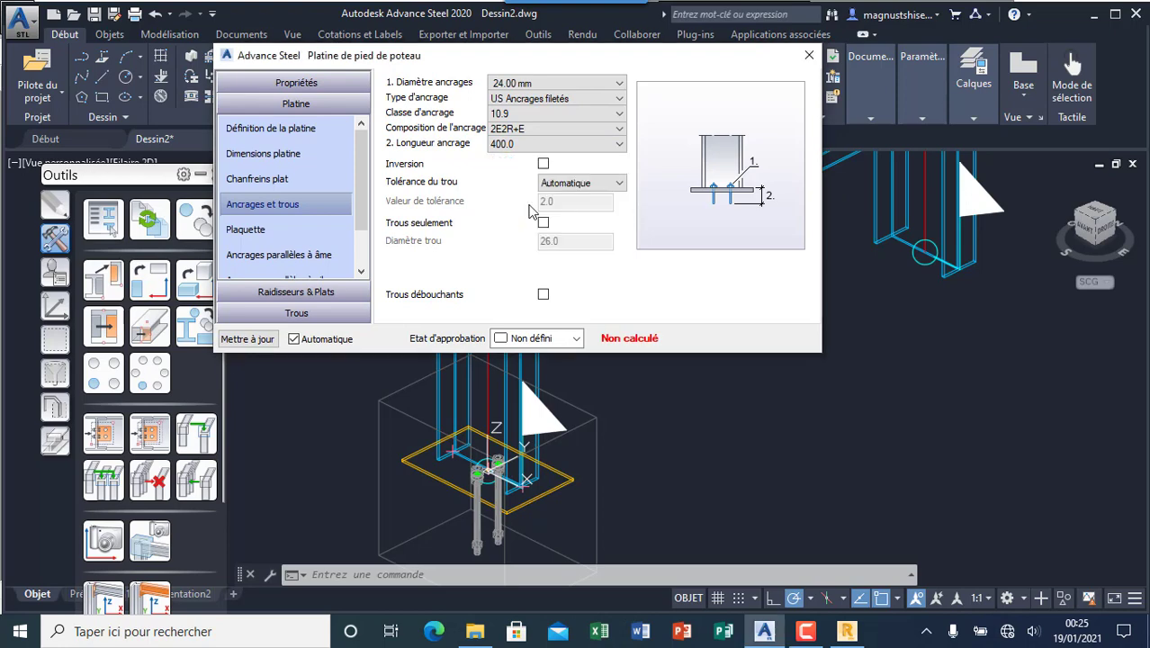
click(596, 145)
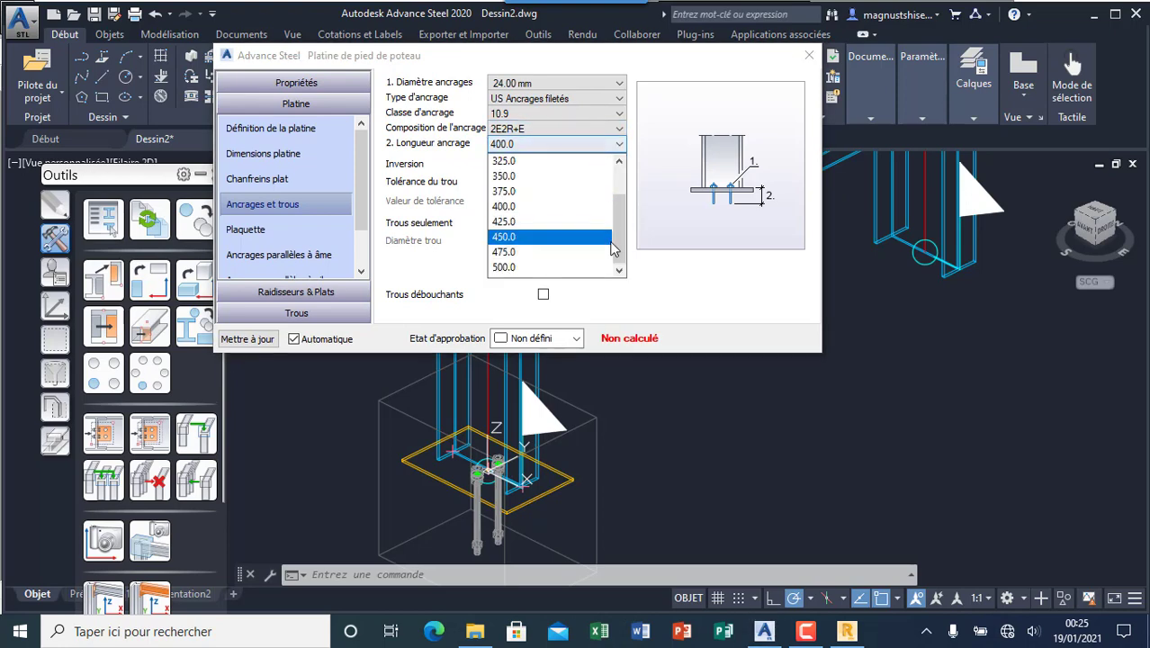
click(566, 267)
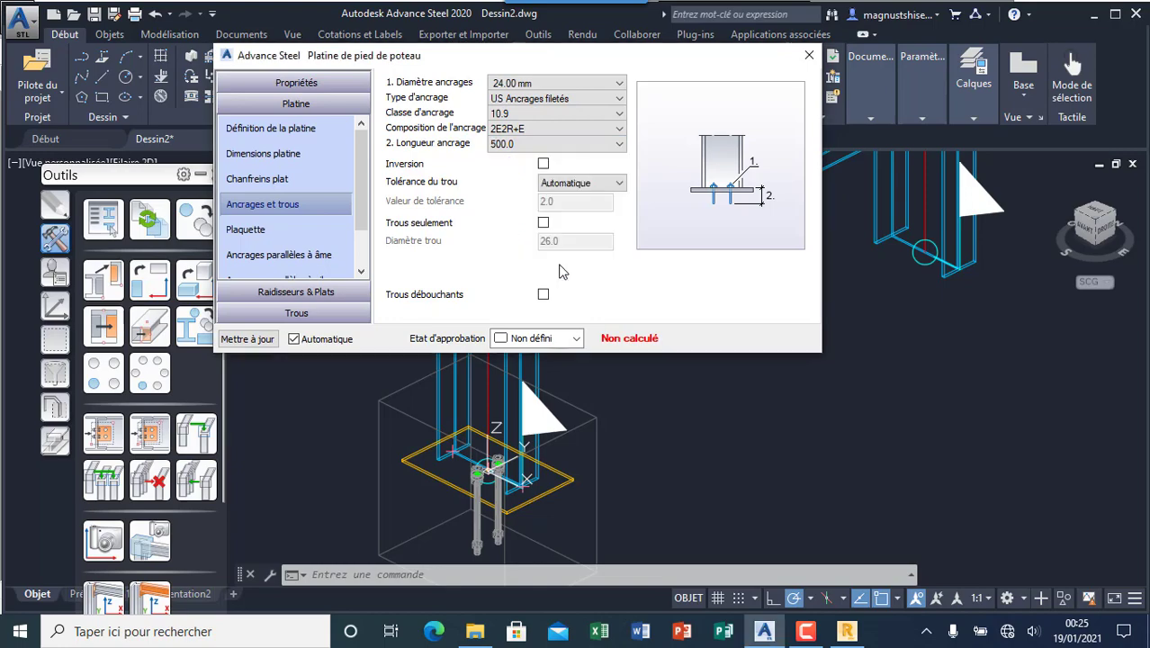
scroll(500, 410, down, 5)
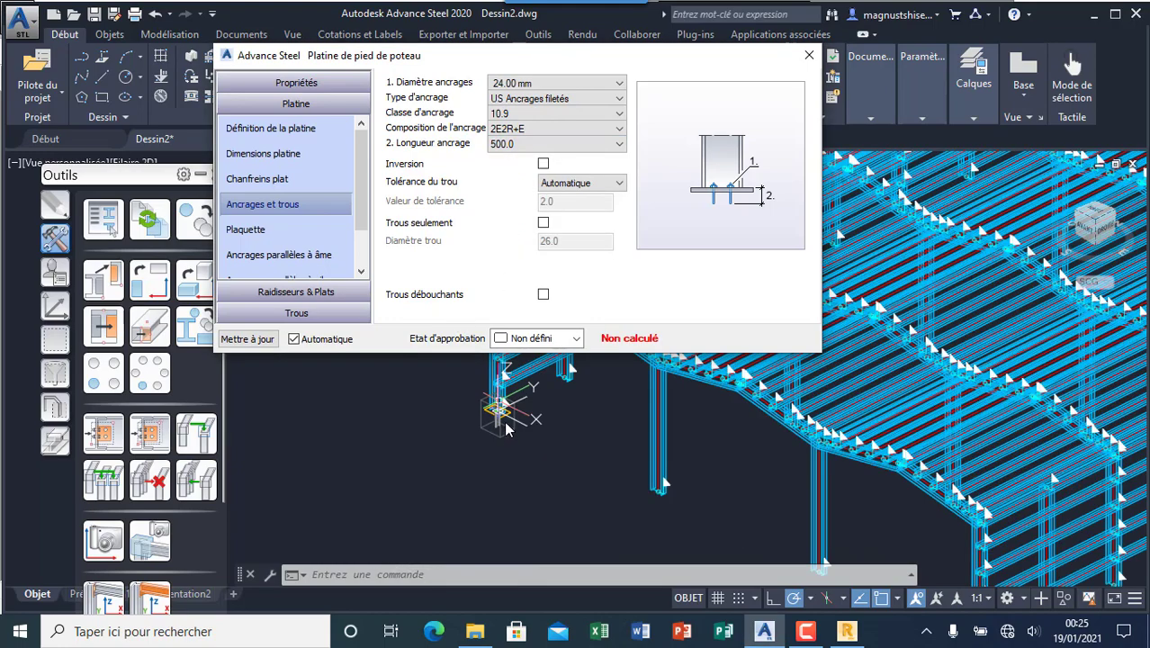
scroll(507, 430, up, 5)
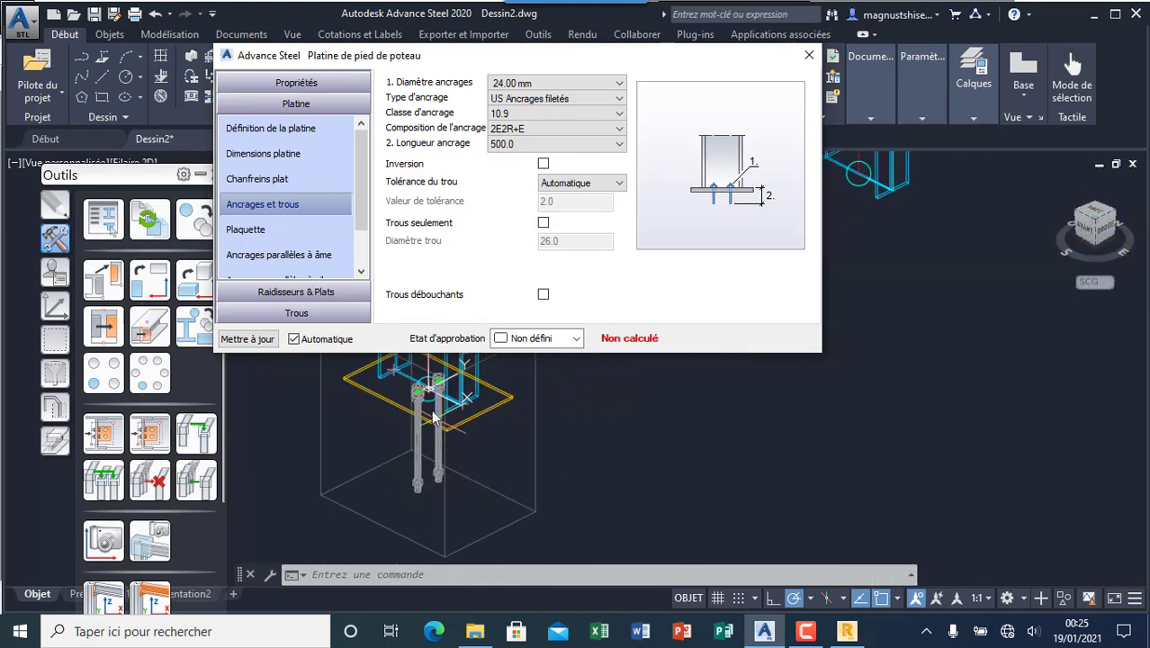
Enable the creation of plaquettes on the anchors and open the settings for anchors parallel to the web.
click(290, 230)
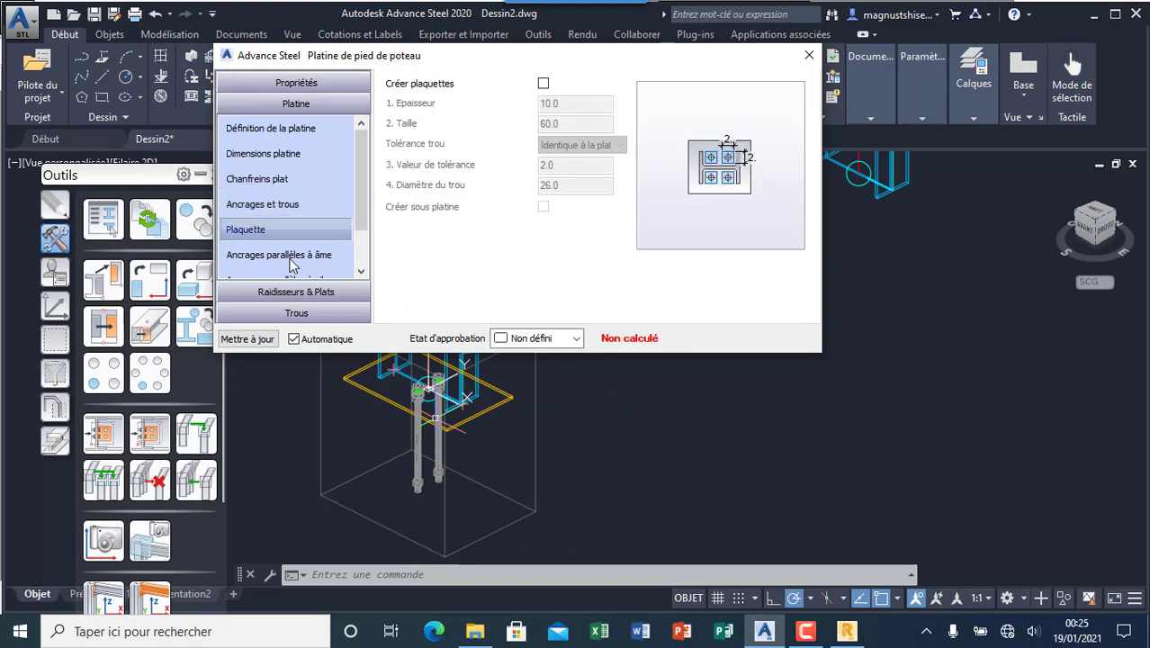
click(542, 84)
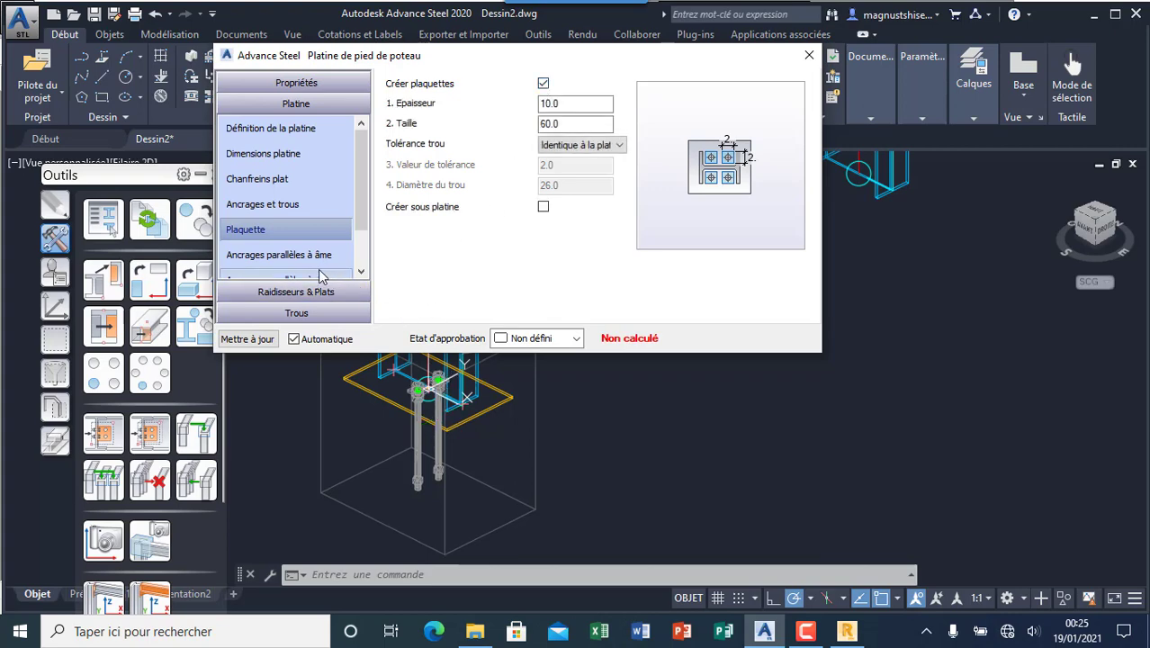
drag(363, 214, 363, 239)
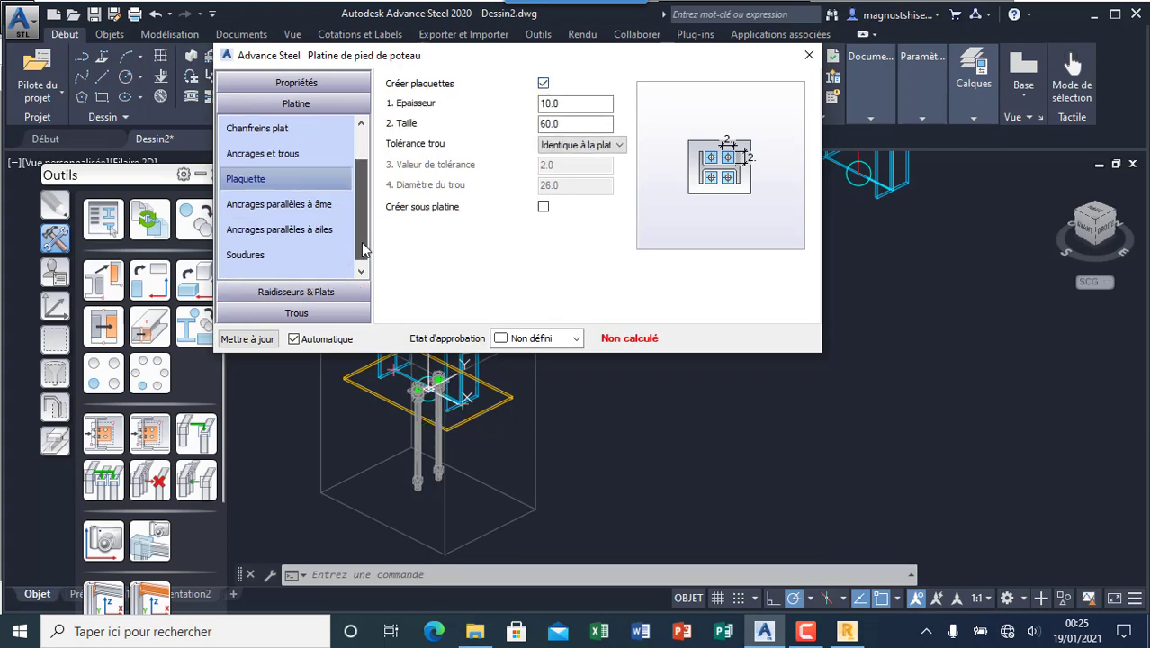
click(318, 213)
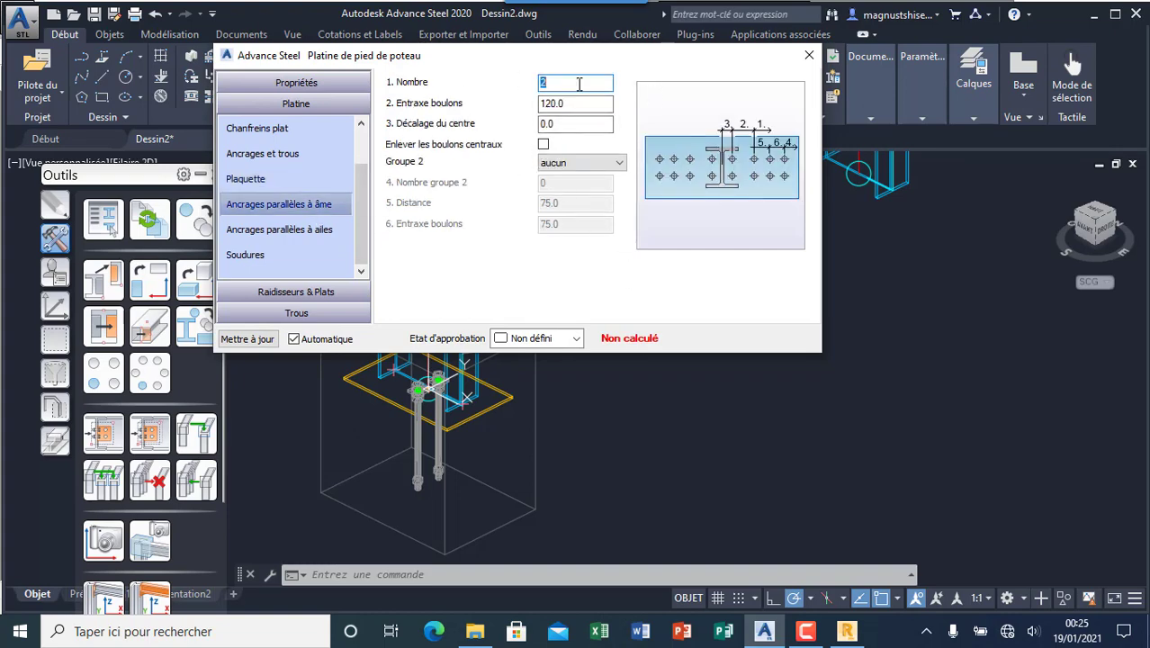
Set the anchors parallel to the flanges to a count of 2 with a bolt spacing of 480.0.
click(320, 233)
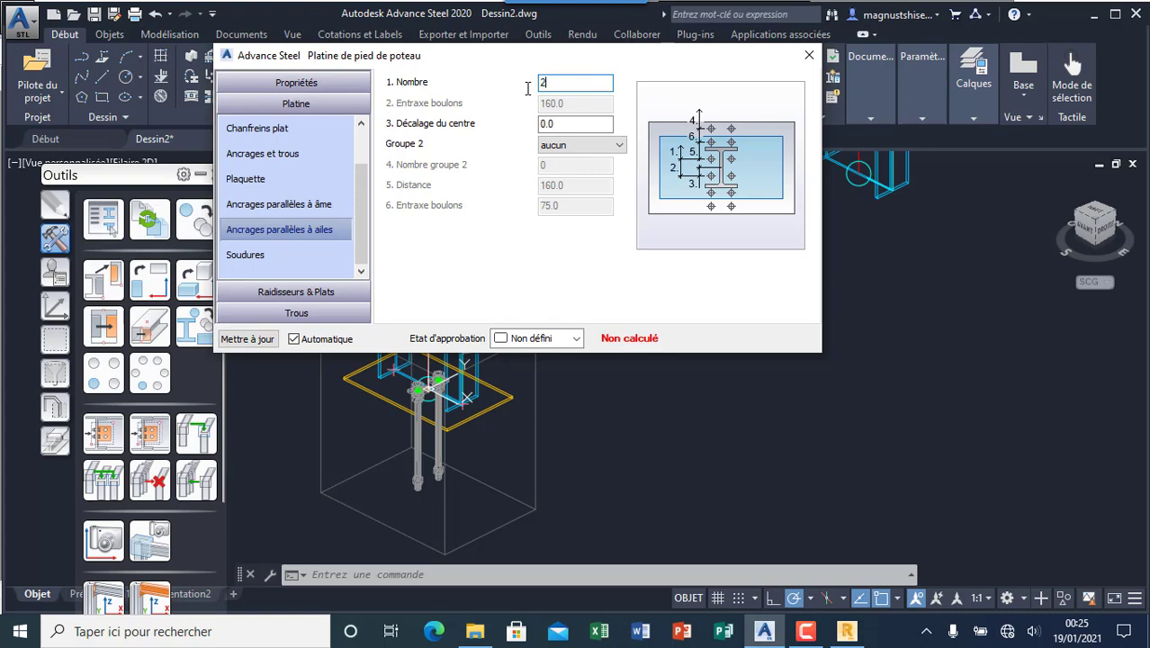
key(Tab)
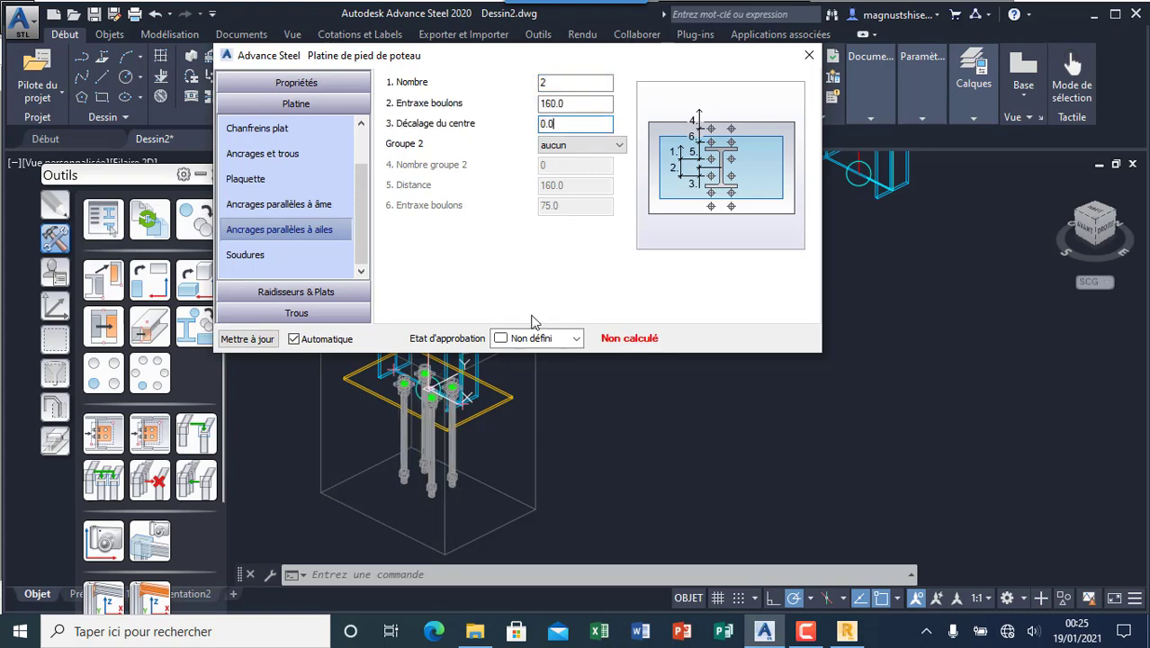
click(574, 104)
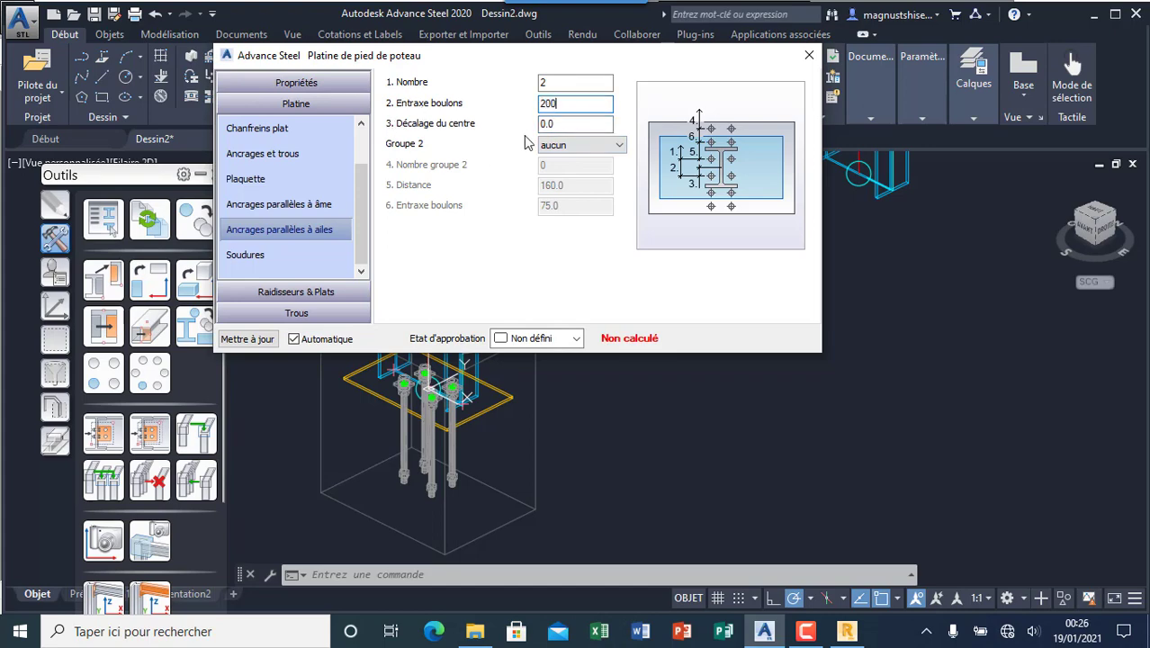
click(573, 123)
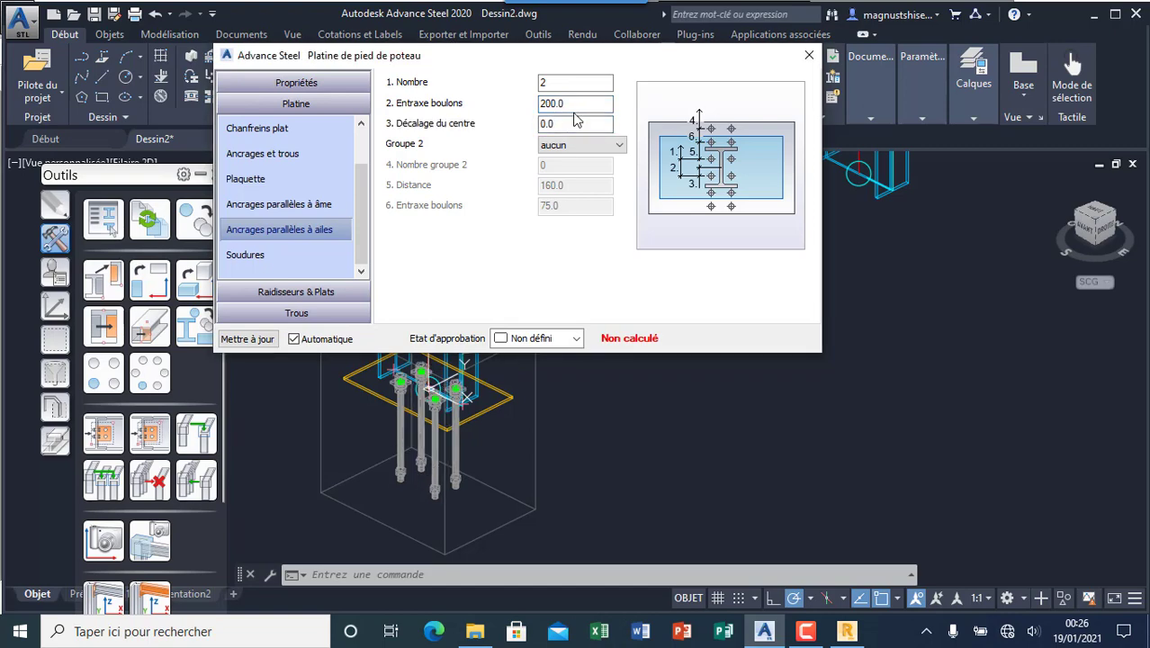
click(570, 84)
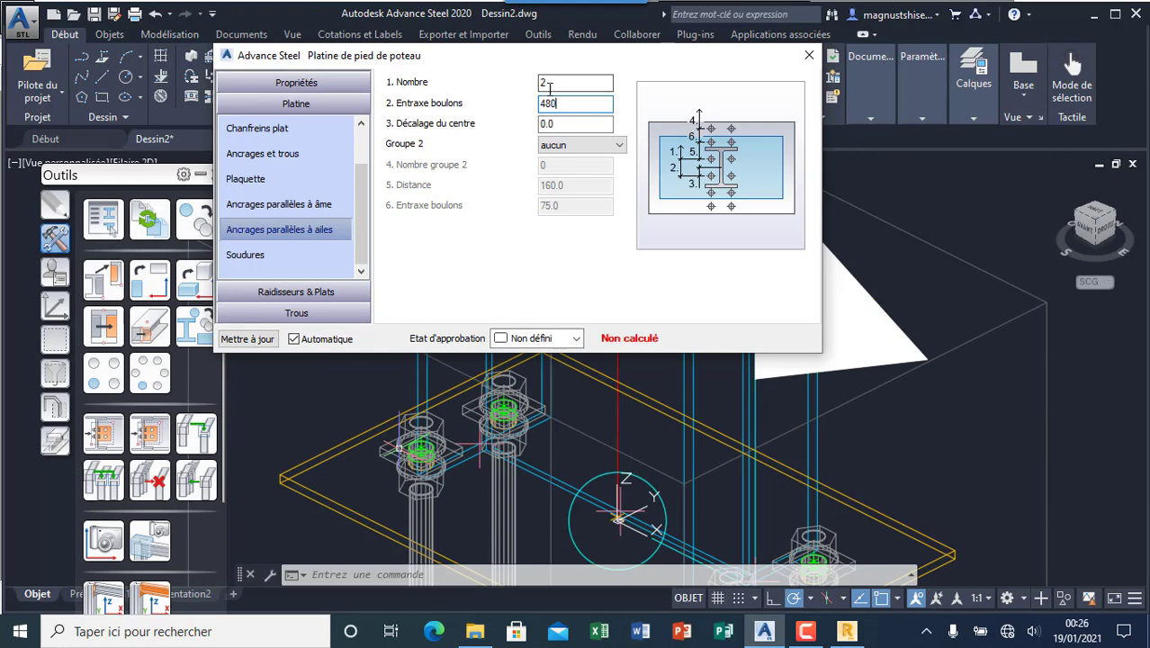
click(571, 122)
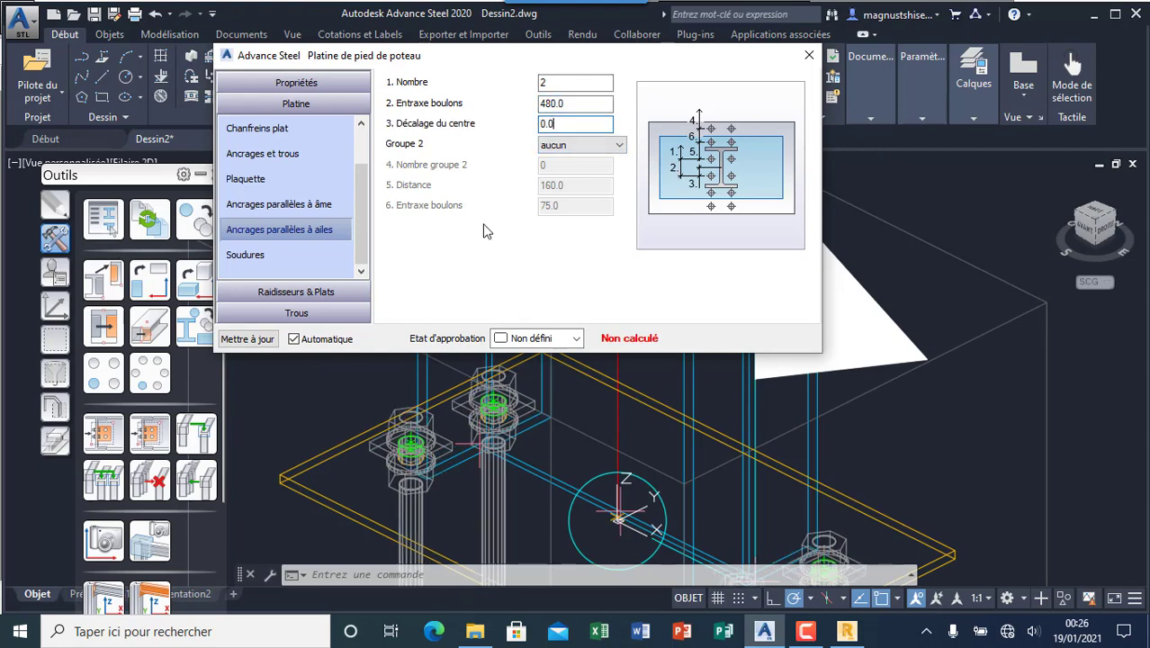
scroll(303, 413, down, 4)
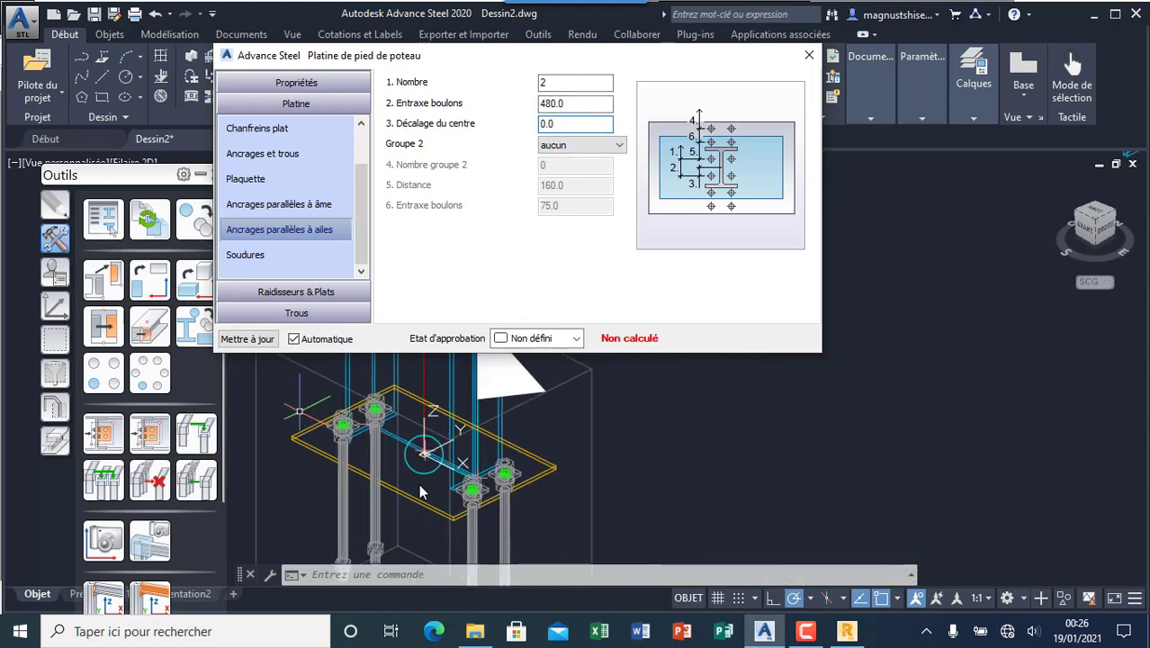
Set the bolt spacing of the anchors parallel to the web to 200.0.
click(300, 206)
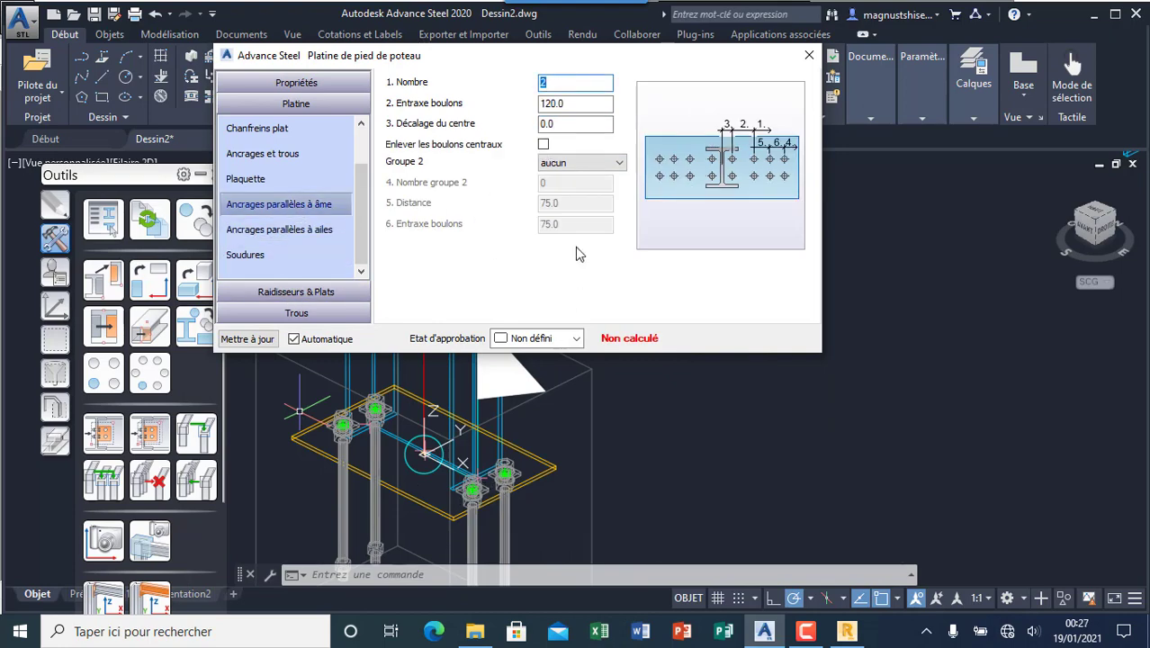
drag(583, 105, 540, 120)
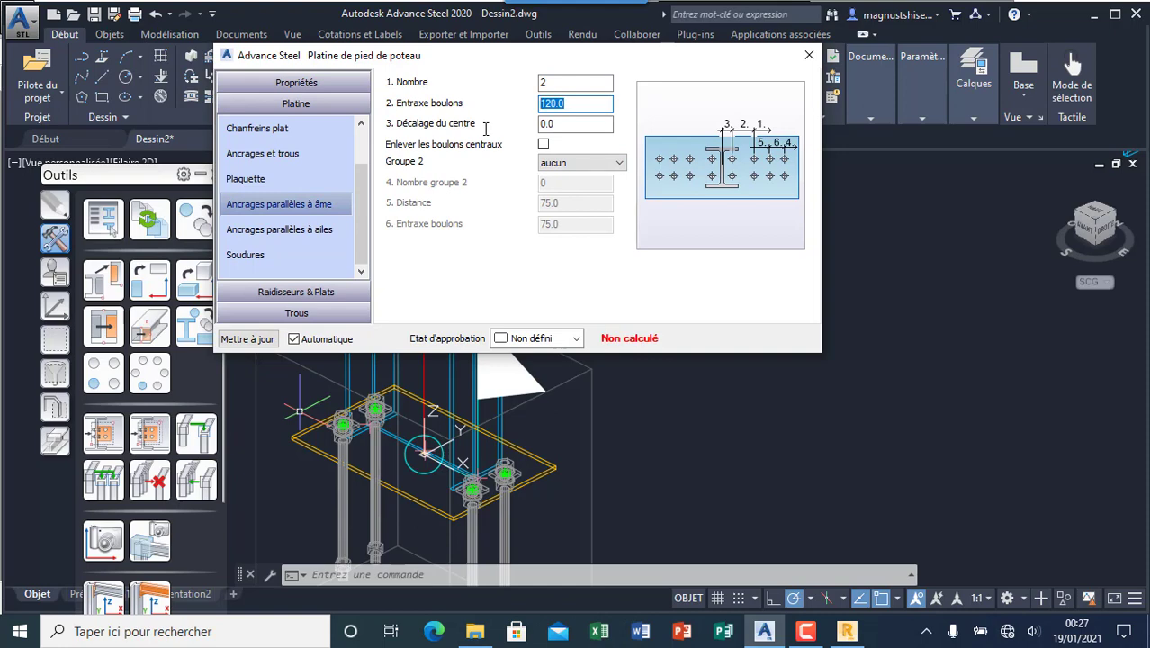
text(2)
click(563, 86)
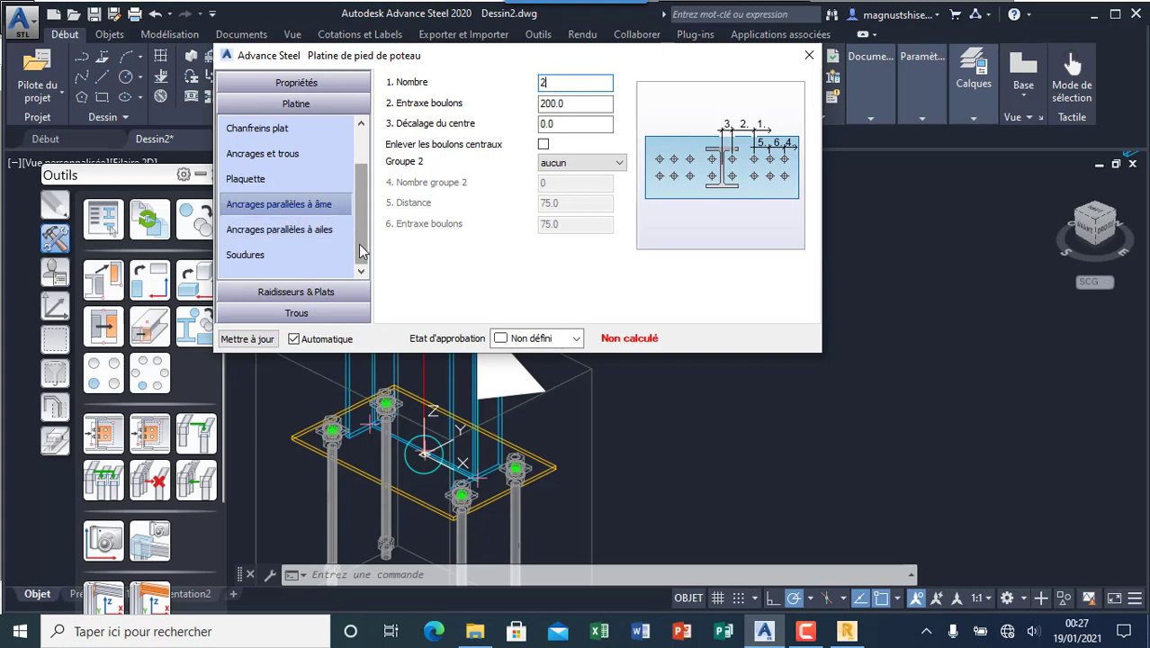
Review the base plate's weld thicknesses and types, and the available stiffener and plate options.
scroll(358, 244, up, 1)
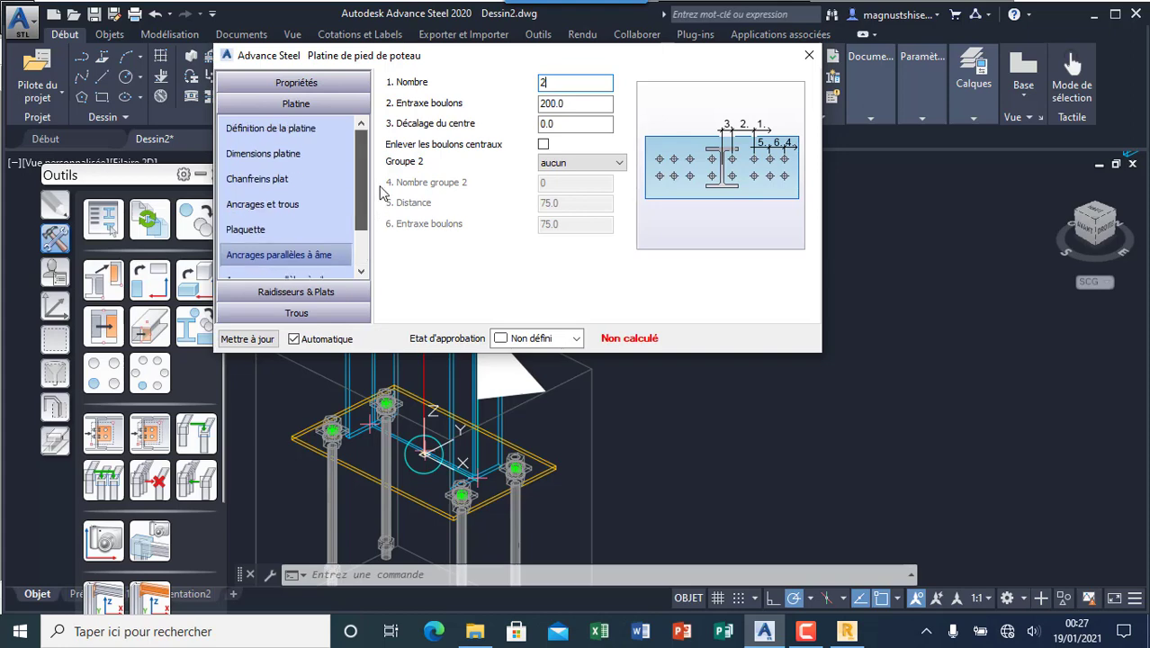
scroll(390, 207, down, 1)
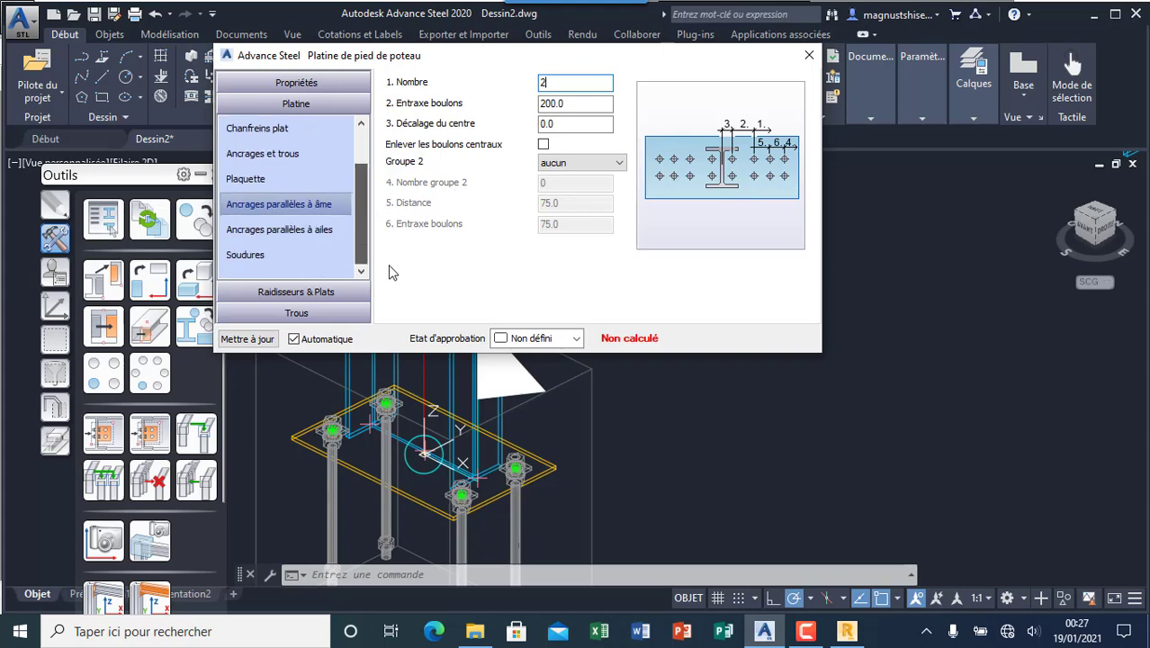
click(287, 261)
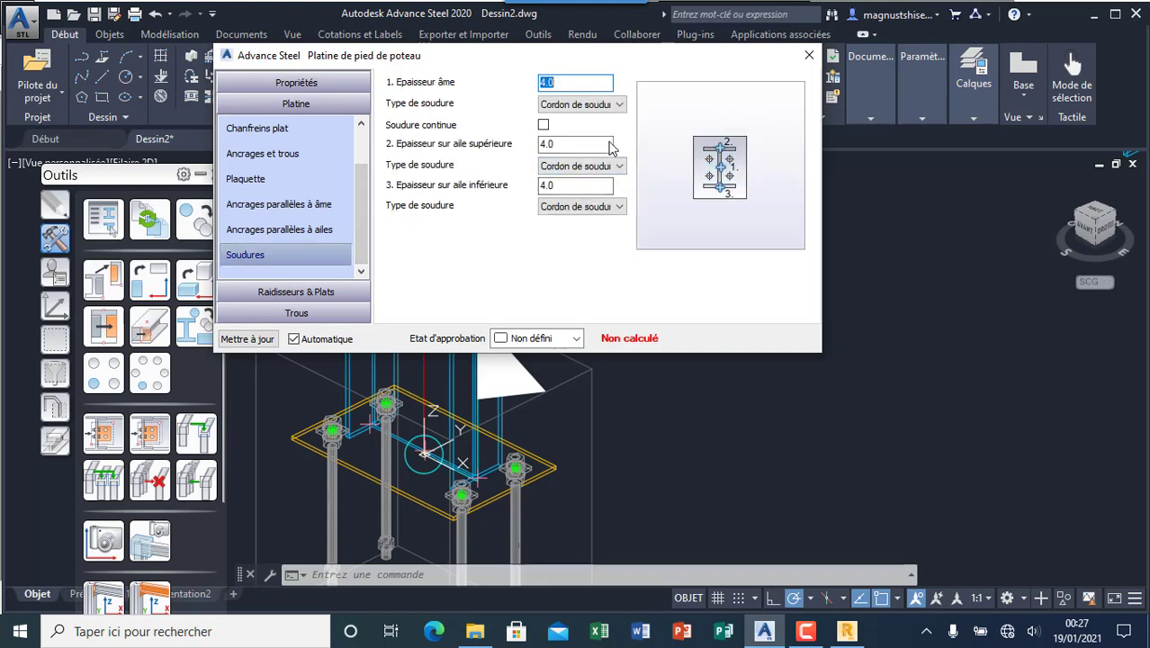
click(610, 105)
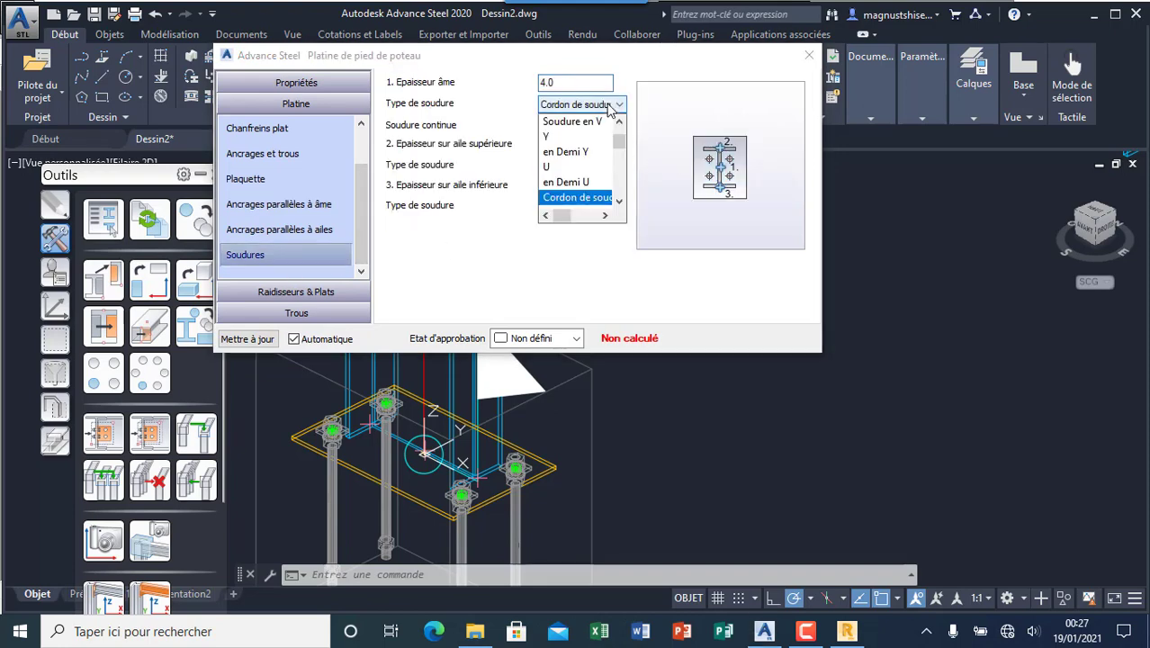
click(611, 67)
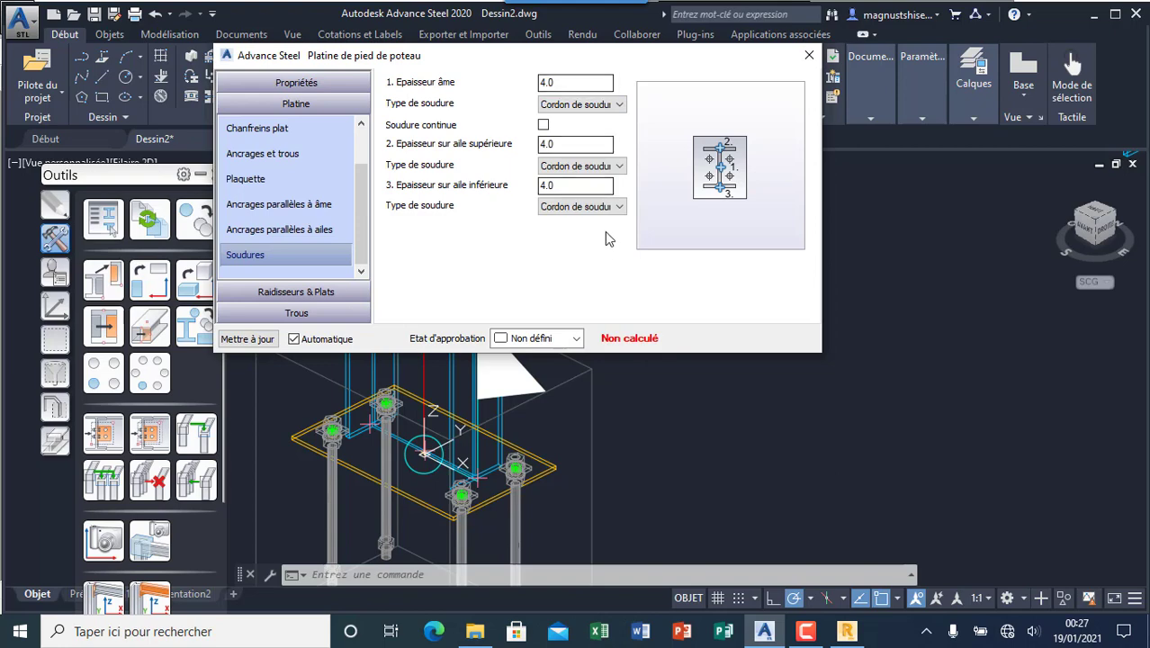
click(324, 292)
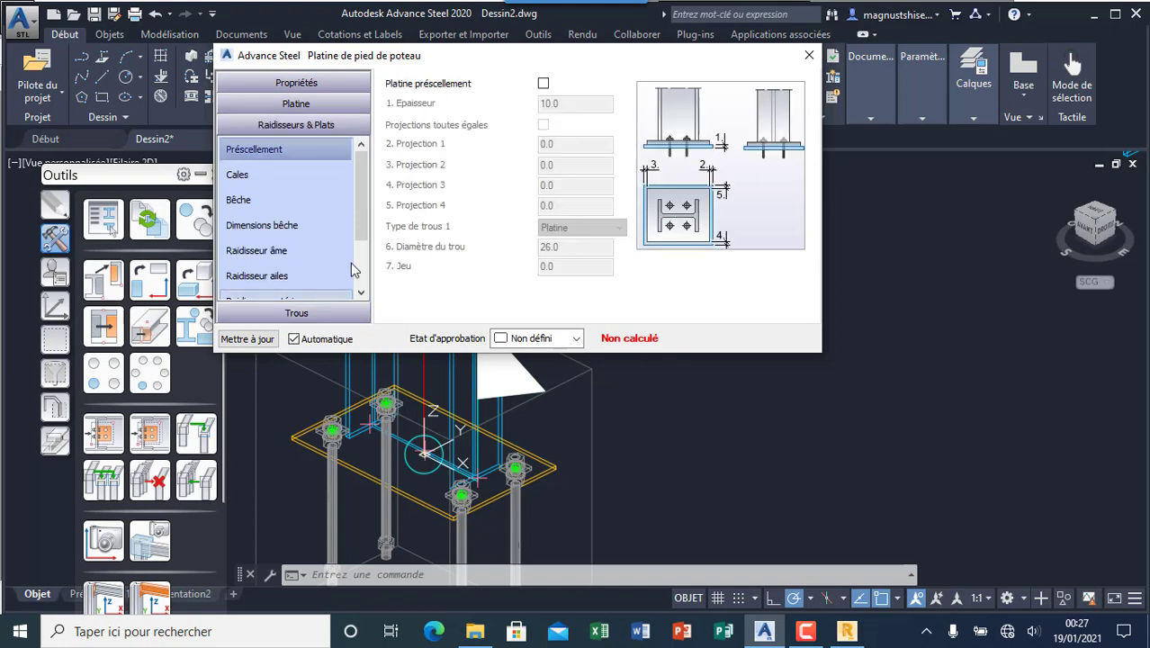
drag(361, 228, 353, 303)
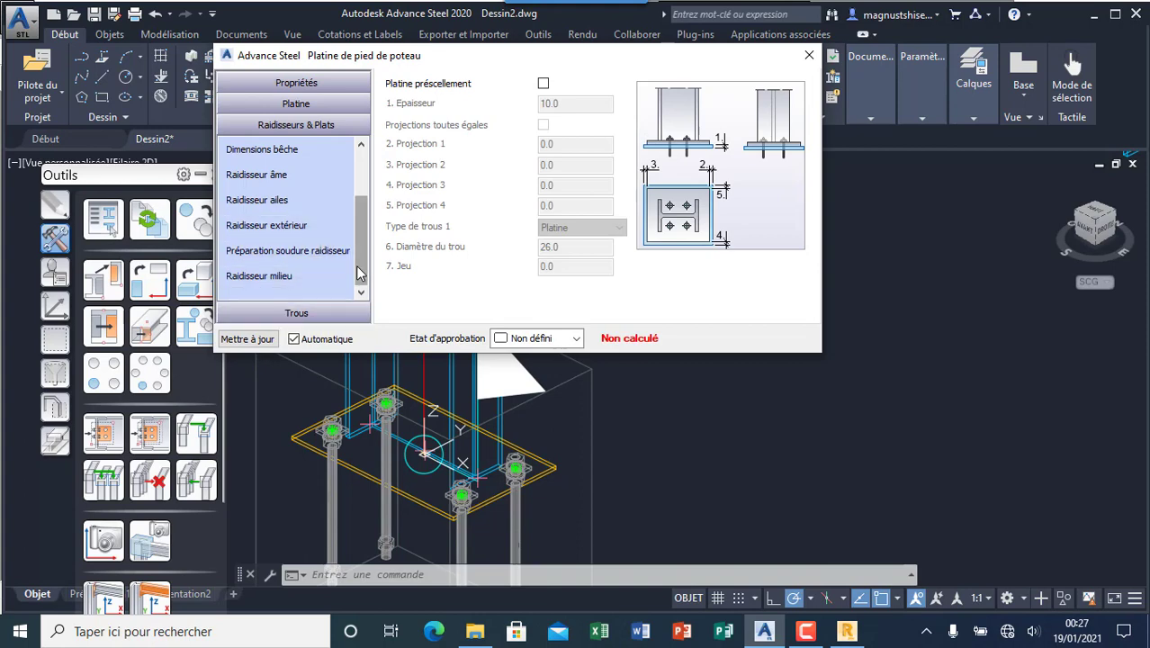
drag(360, 256, 361, 198)
Set the design standard for the base plate joint calculation to EC3.
click(312, 86)
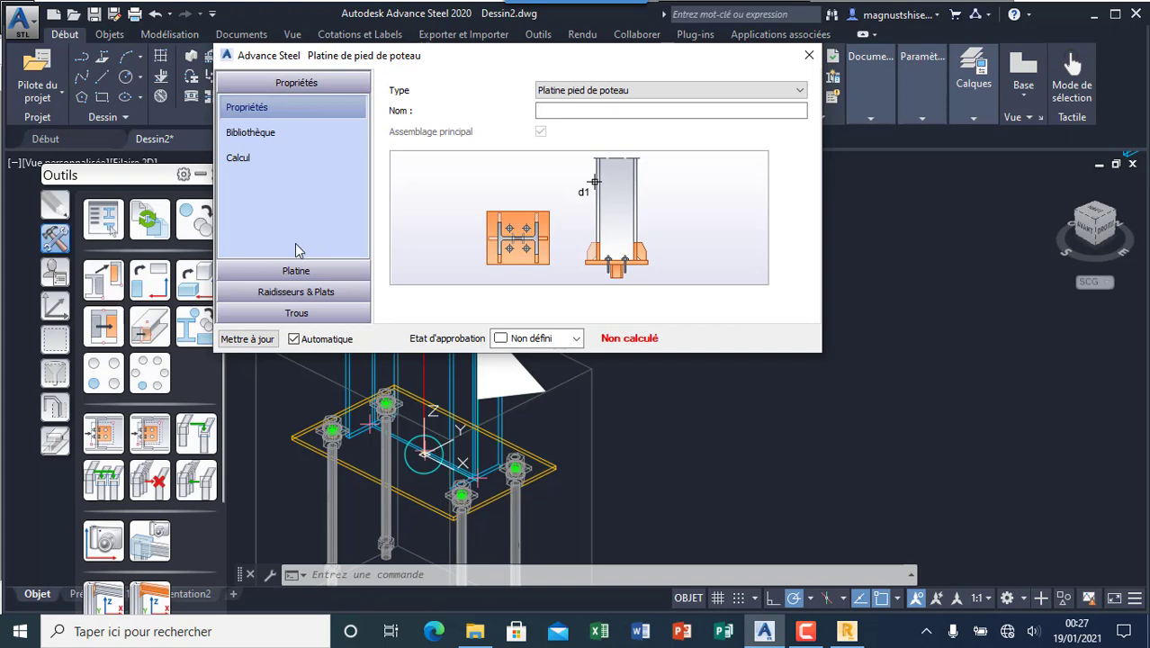
click(264, 162)
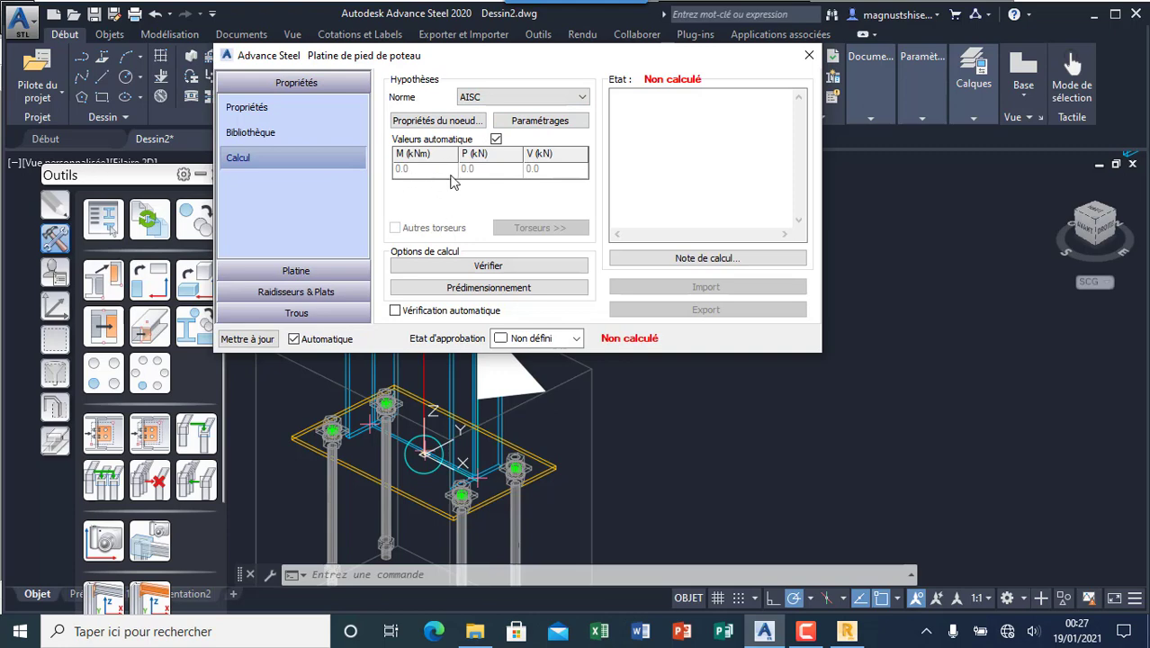
click(514, 96)
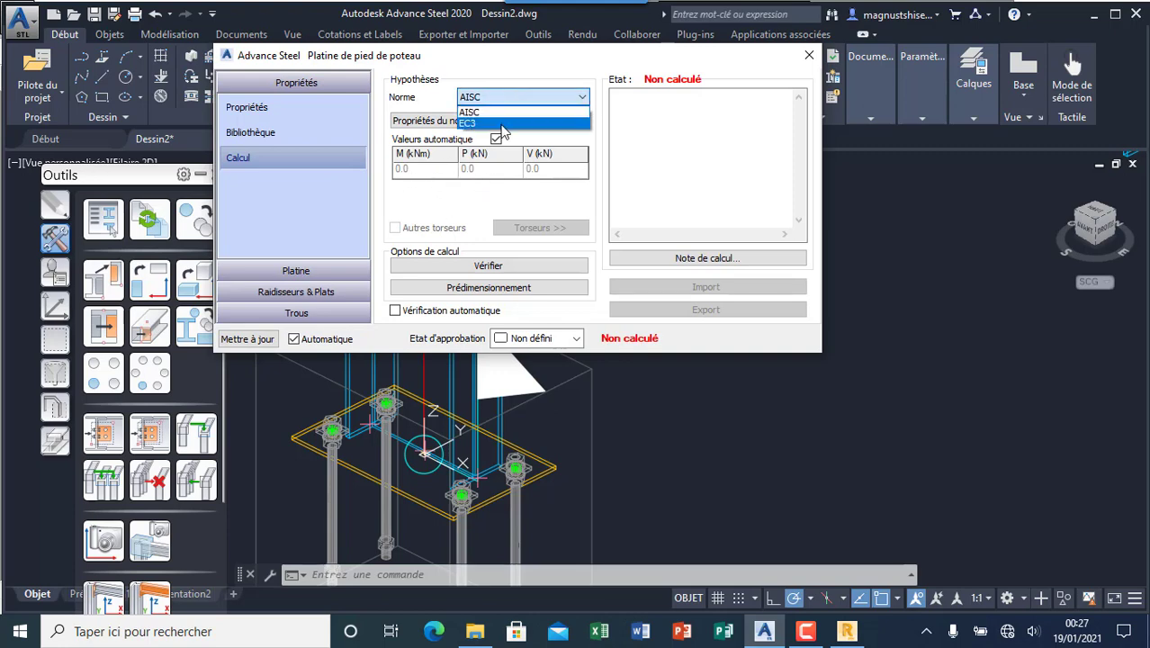
click(503, 127)
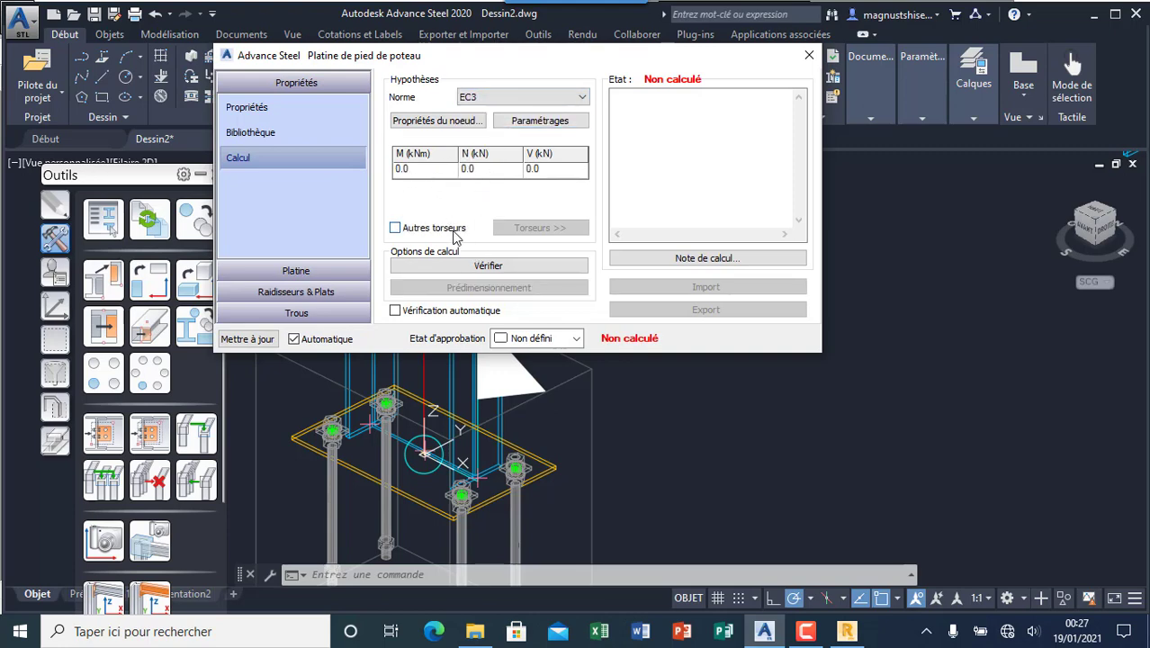
Enable Autres torseurs for the joint calculation and review the M, N and V forces of the load cases.
click(395, 229)
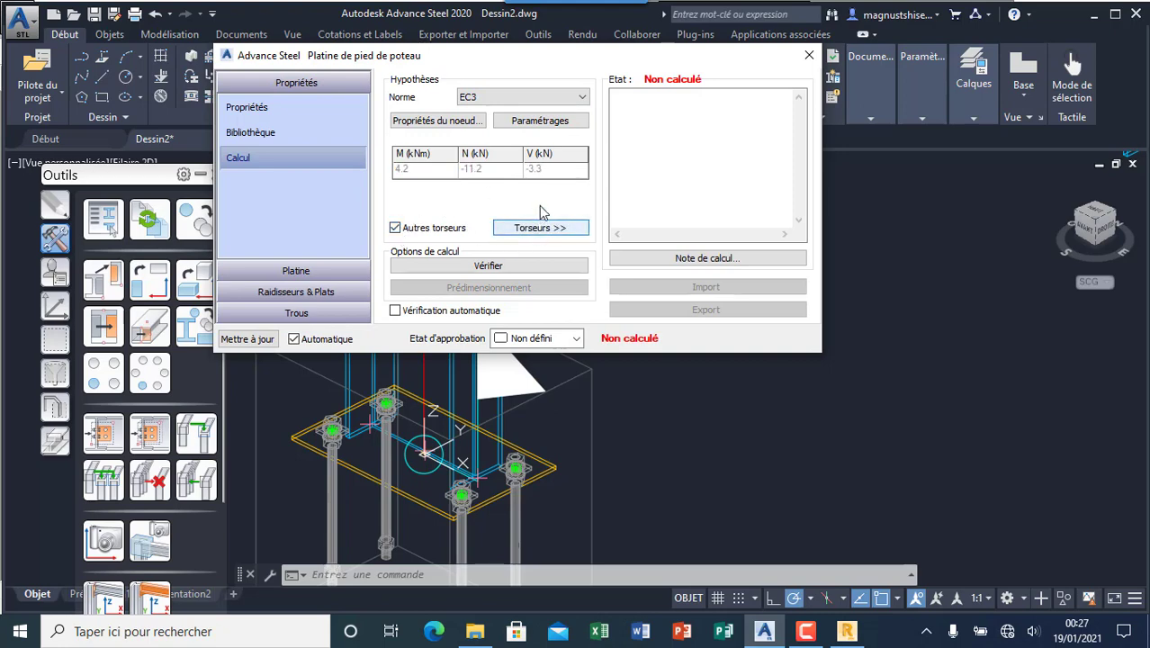
click(546, 230)
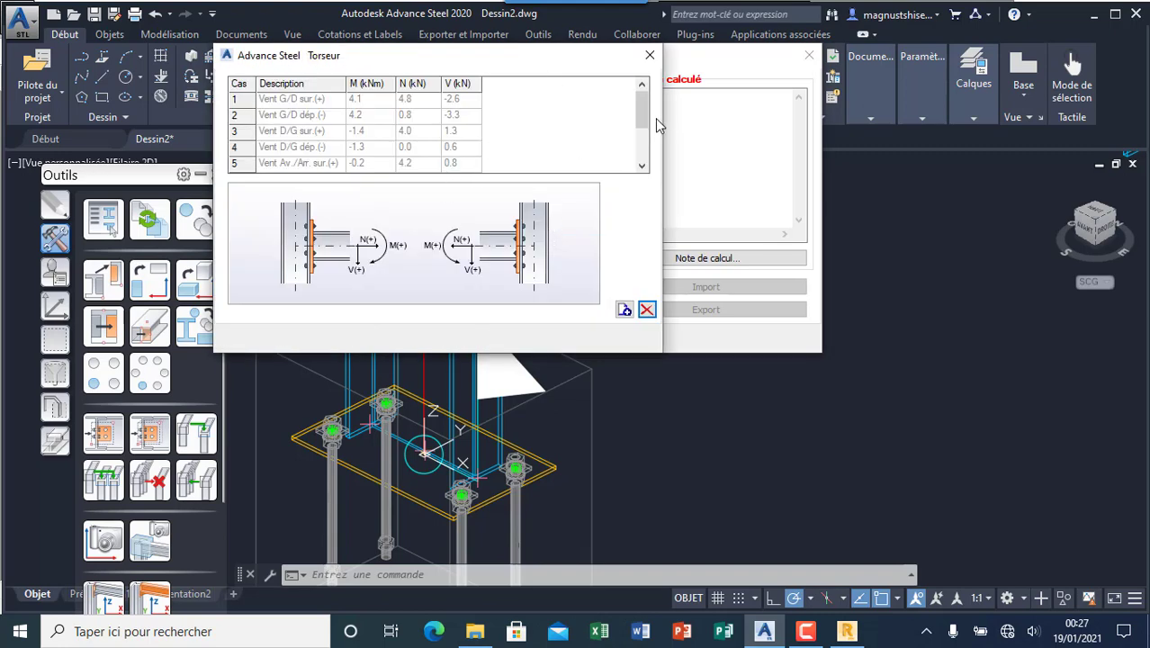
scroll(640, 139, down, 1)
scroll(639, 139, up, 1)
click(647, 56)
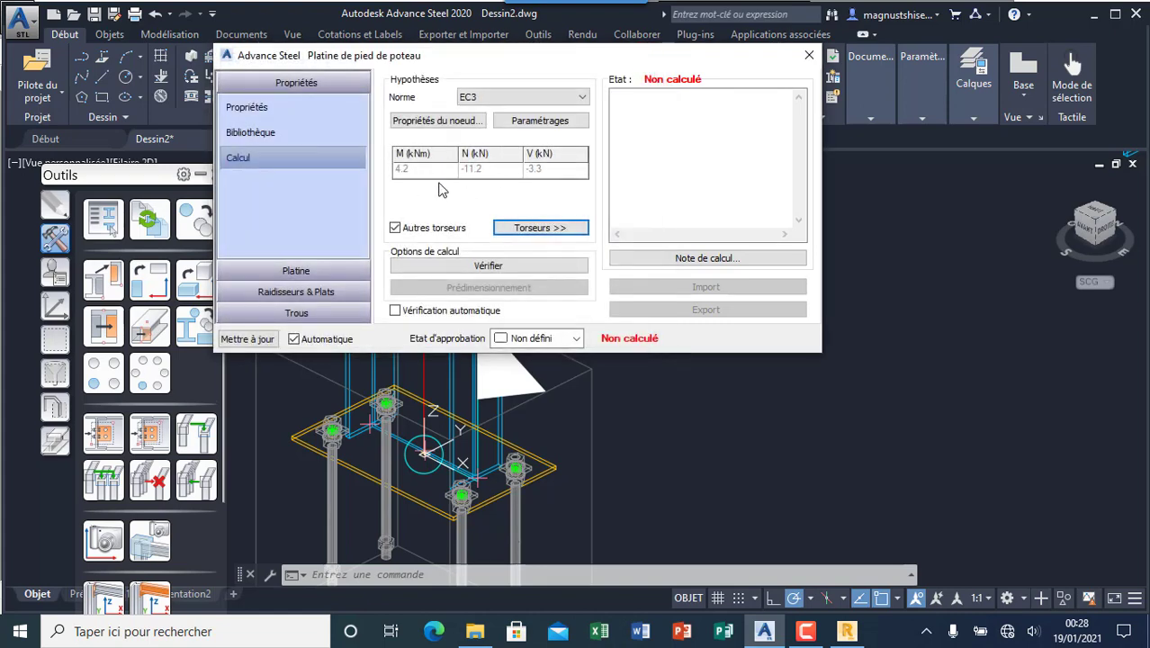
Run the EC3 verification of the base plate joint and read through the check list.
click(486, 266)
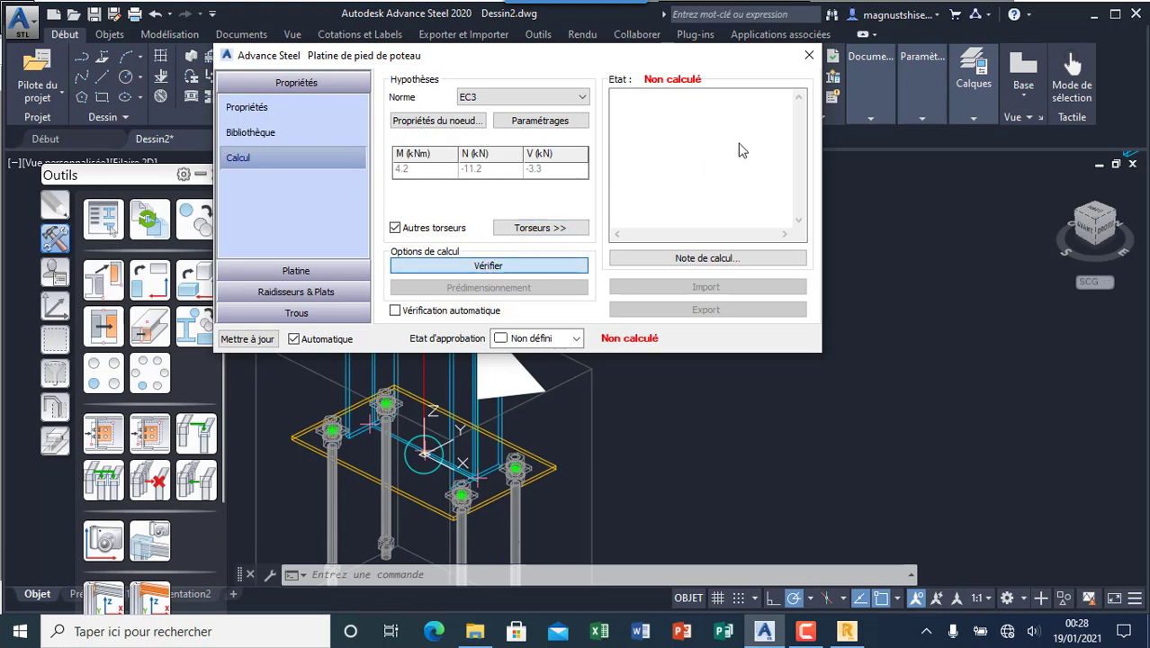
scroll(743, 134, down, 2)
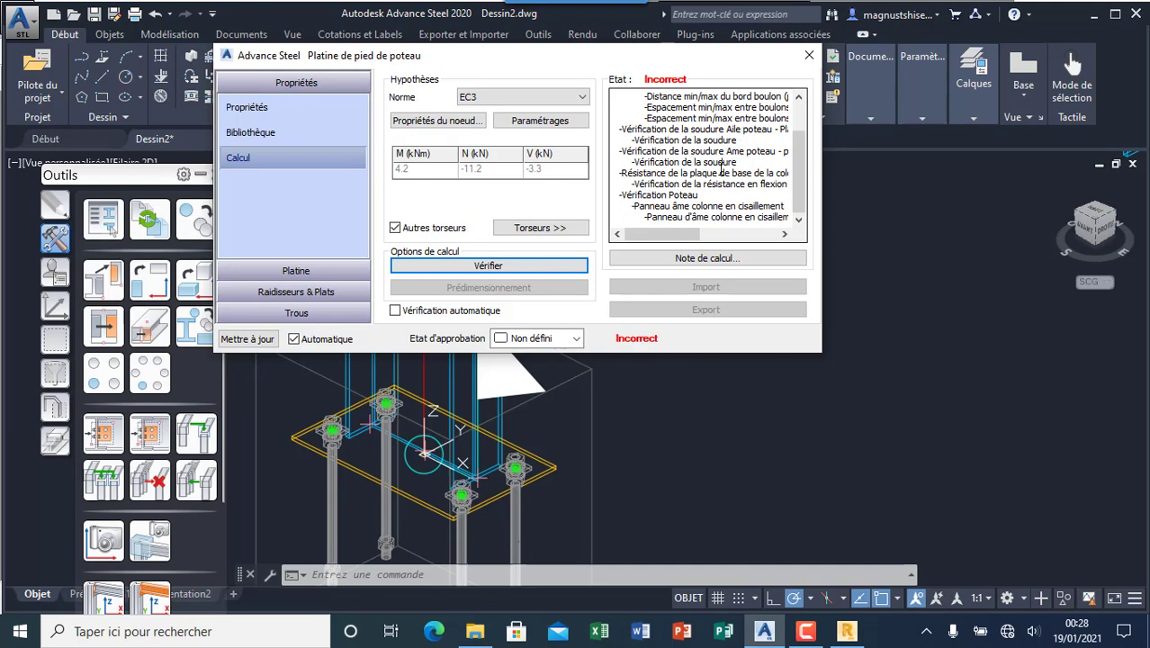
scroll(720, 169, up, 2)
Examine the base plate calculation report, covering the anchor, weld, plate and column checks and the conclusion, and close it.
click(707, 259)
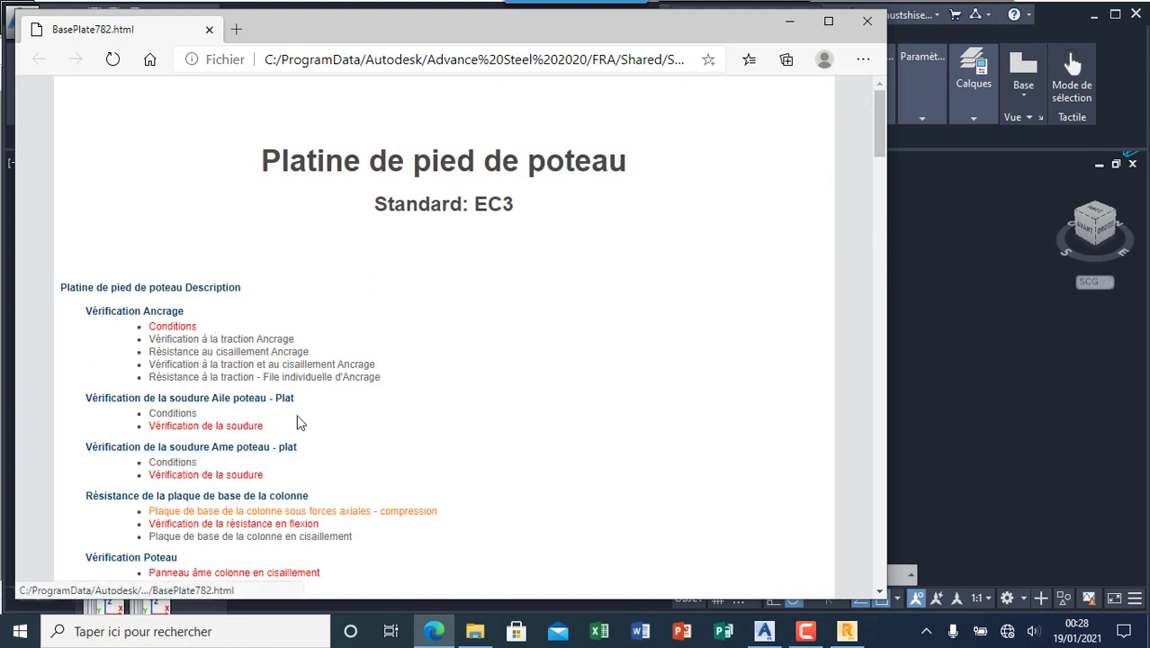
scroll(397, 420, down, 1)
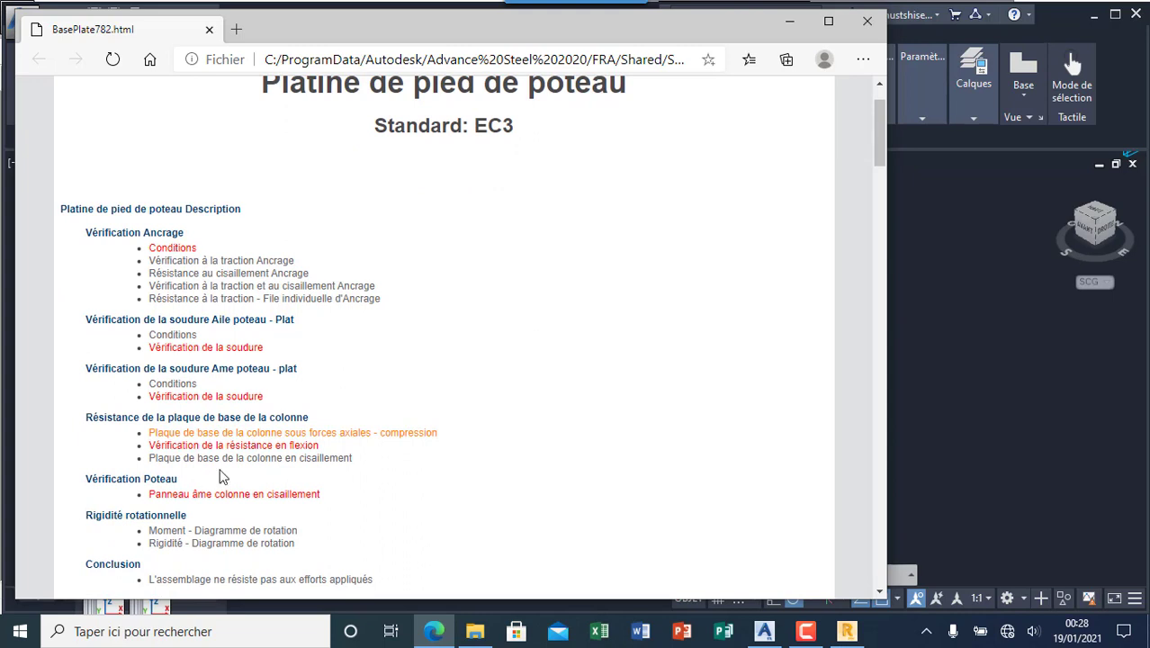
scroll(325, 445, down, 2)
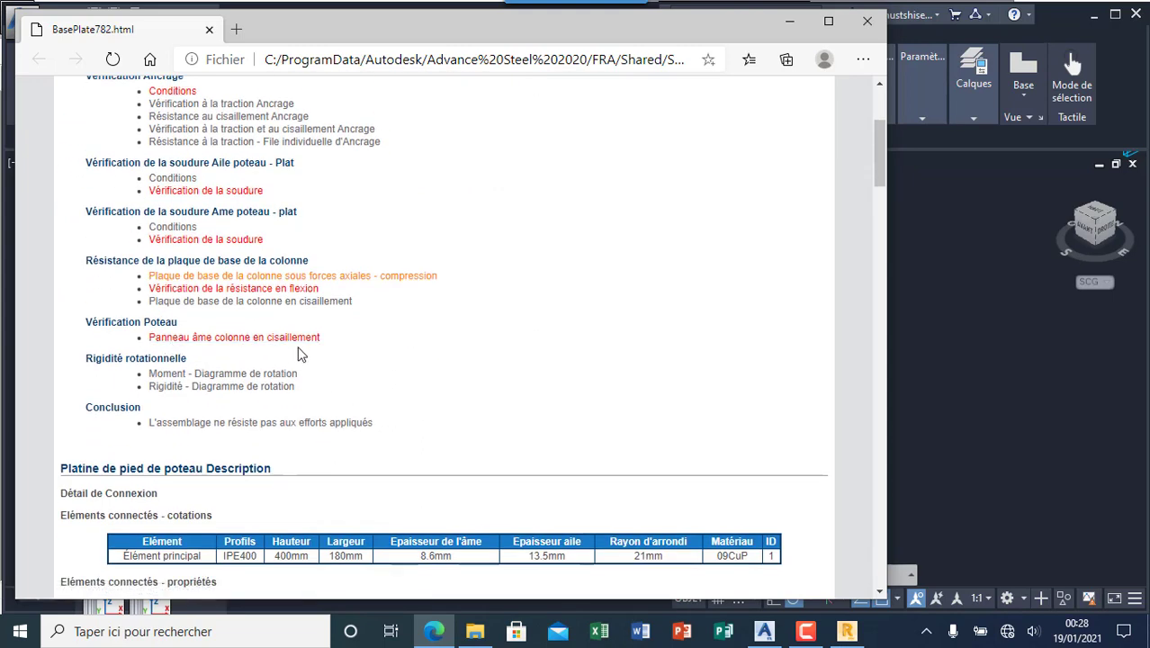
scroll(385, 353, down, 5)
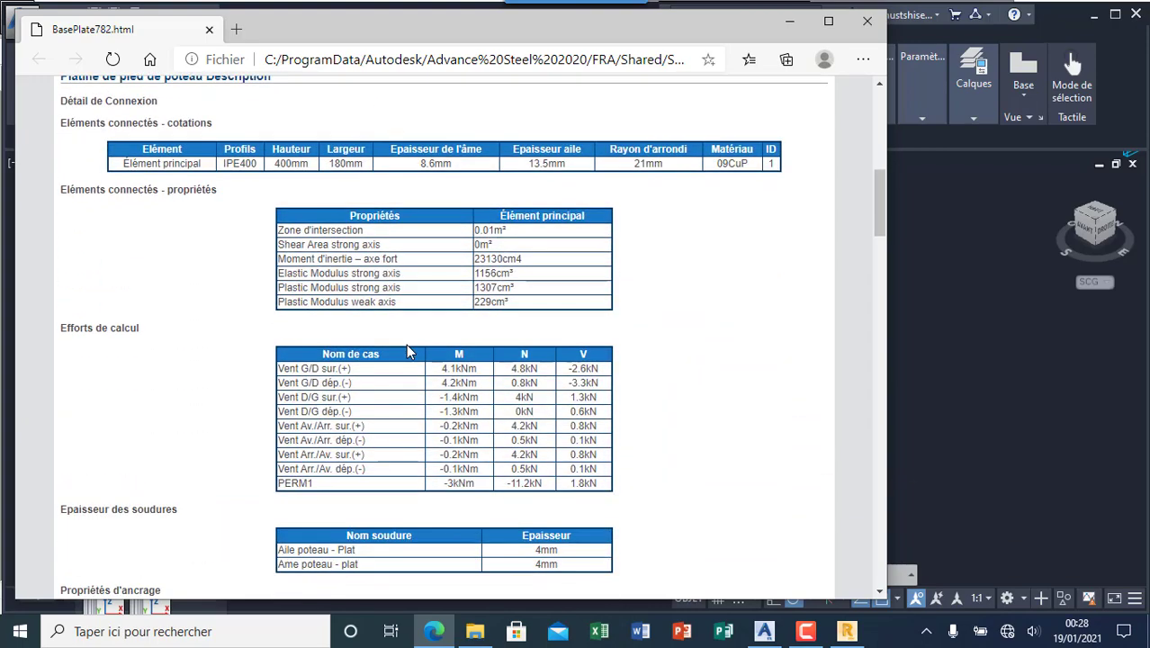
scroll(408, 352, down, 10)
scroll(410, 352, up, 3)
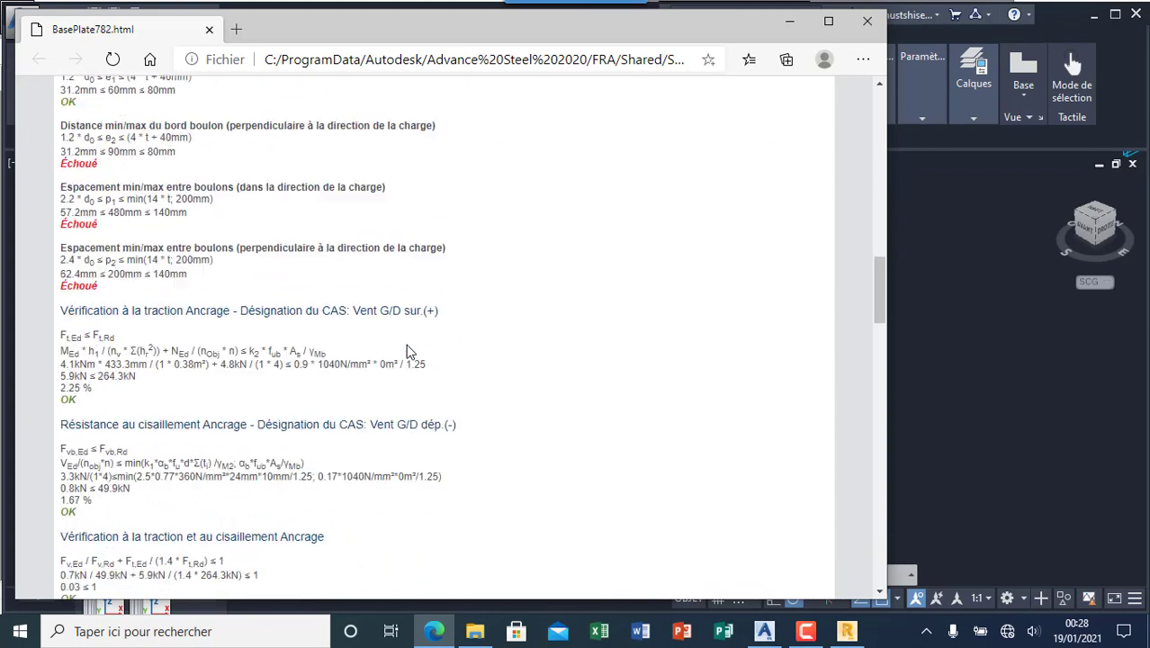
scroll(149, 223, up, 1)
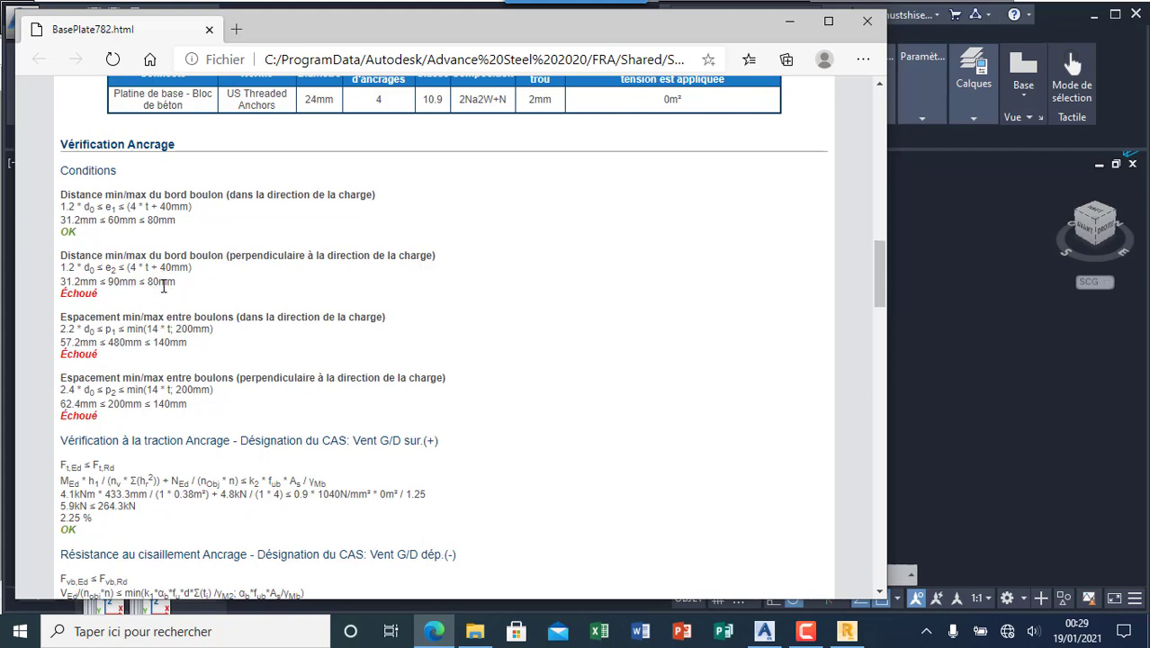
scroll(163, 286, down, 10)
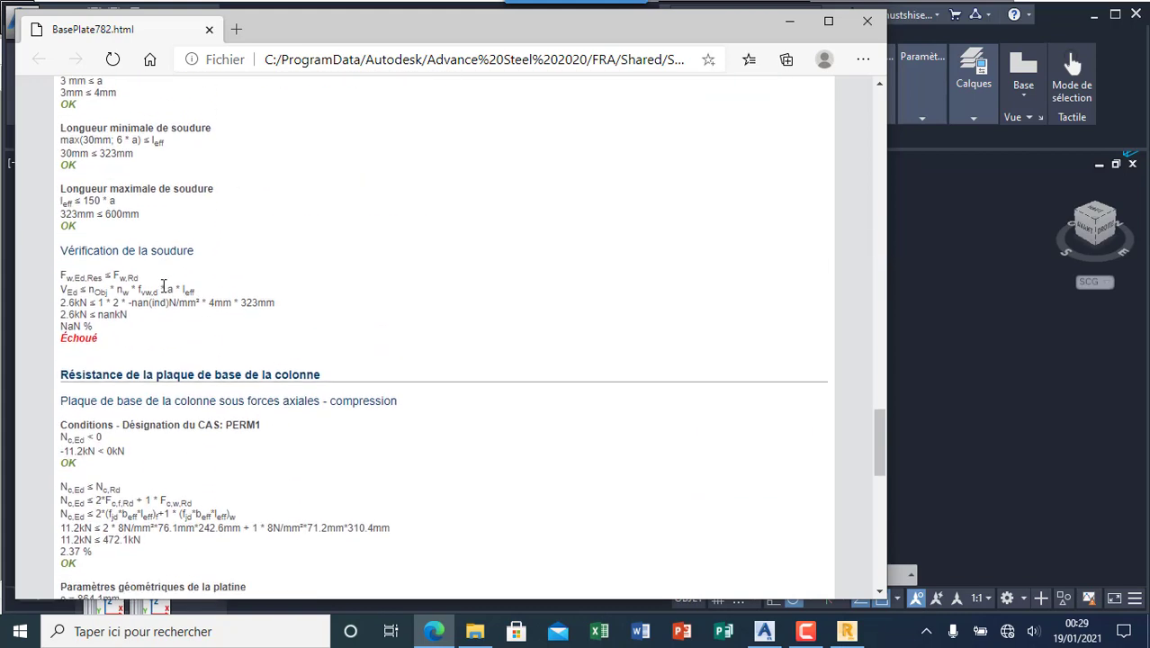
scroll(163, 286, down, 9)
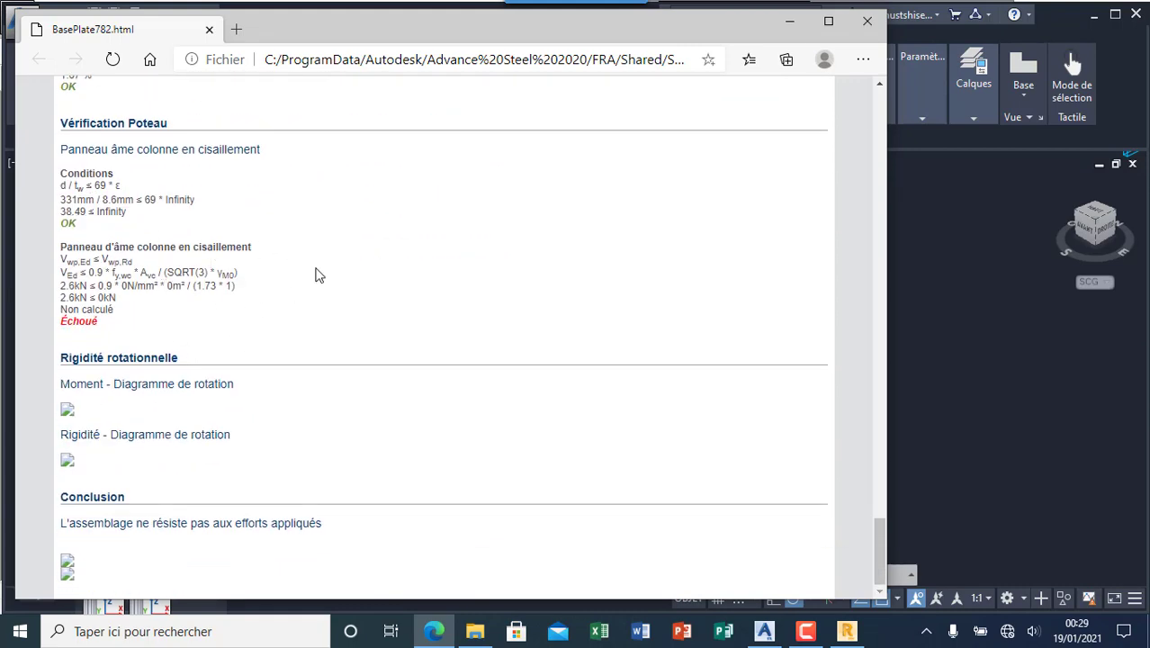
click(866, 21)
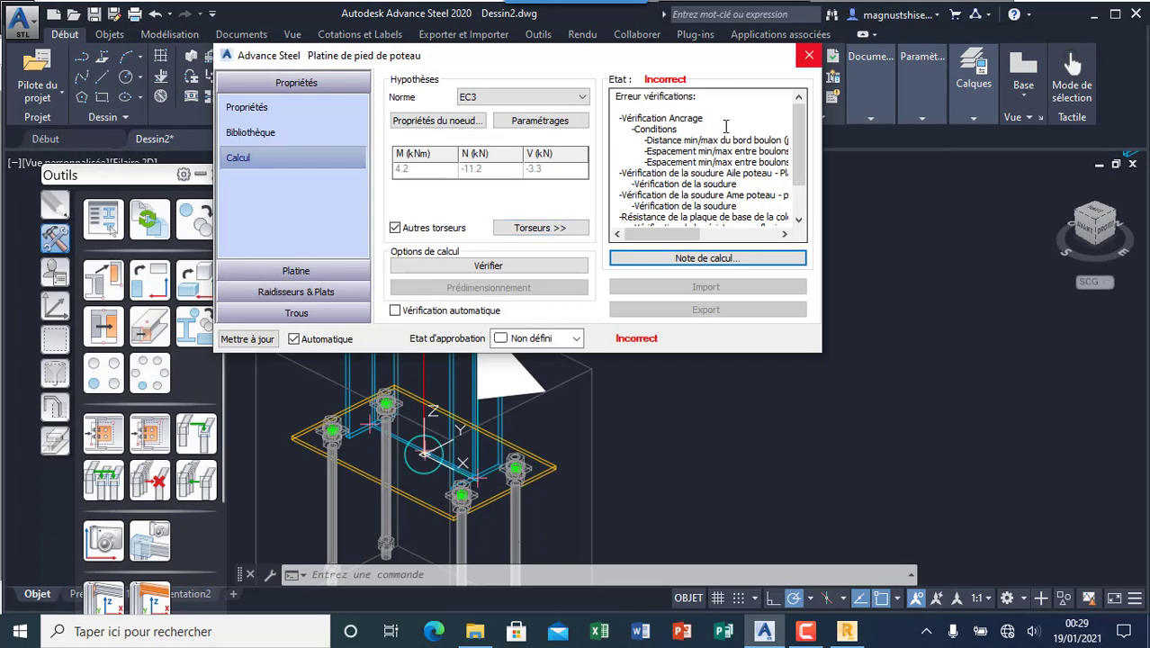
Close the column base plate joint properties and set the model's visual style to Conceptuel.
click(809, 55)
scroll(380, 417, down, 2)
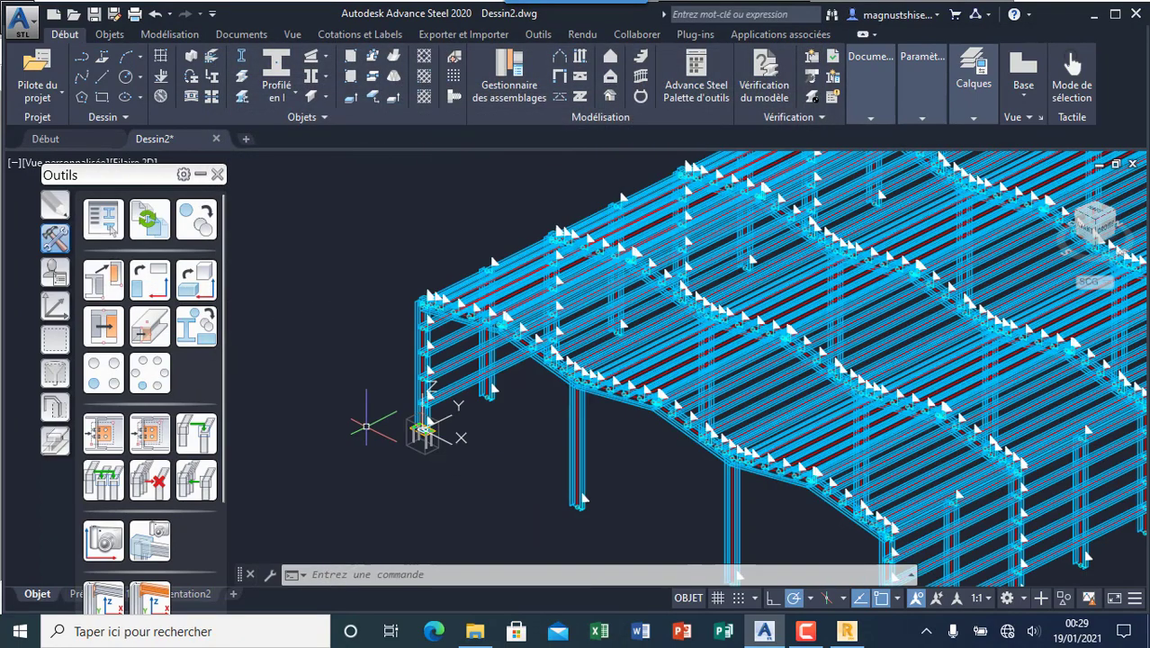
scroll(420, 438, up, 10)
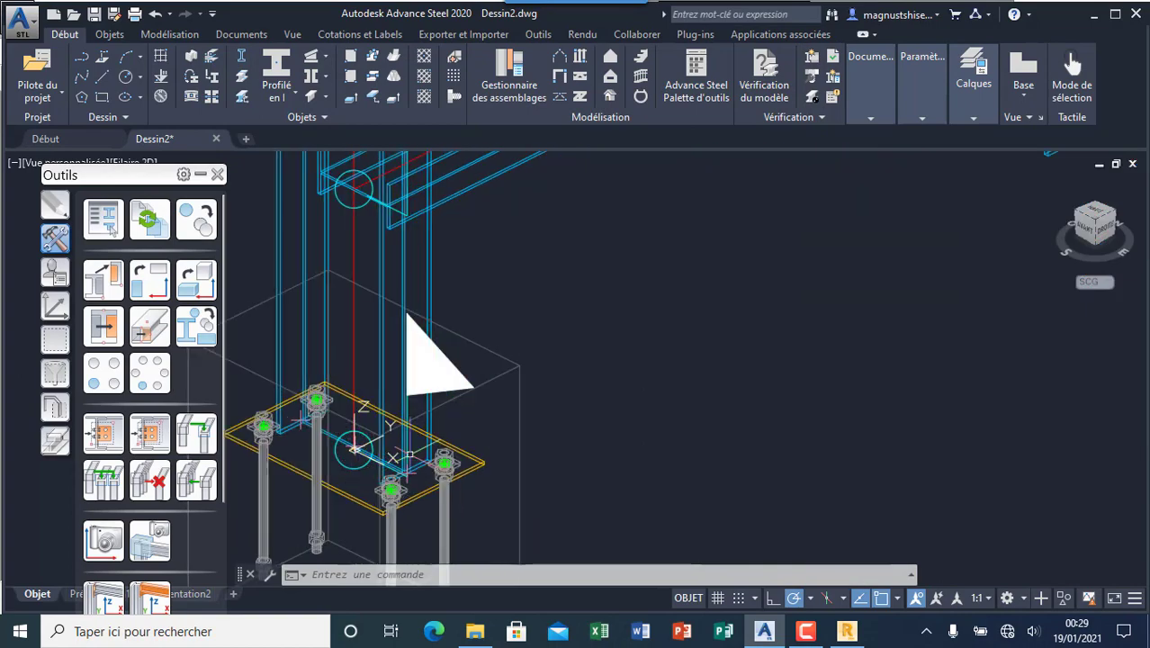
scroll(324, 432, down, 4)
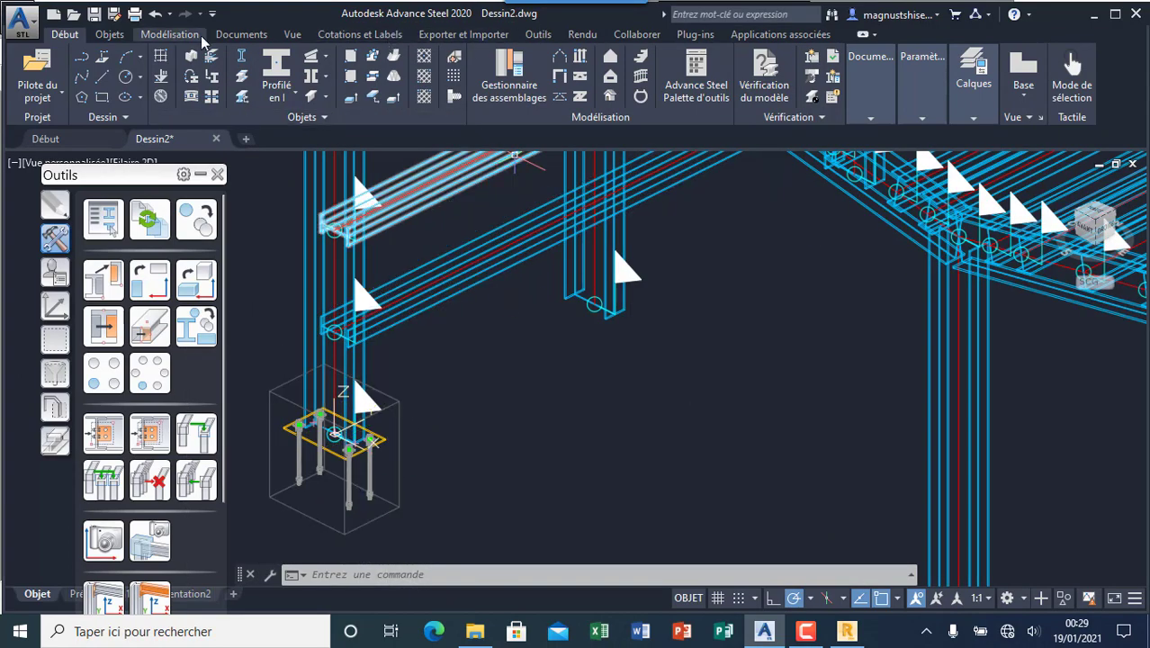
click(292, 36)
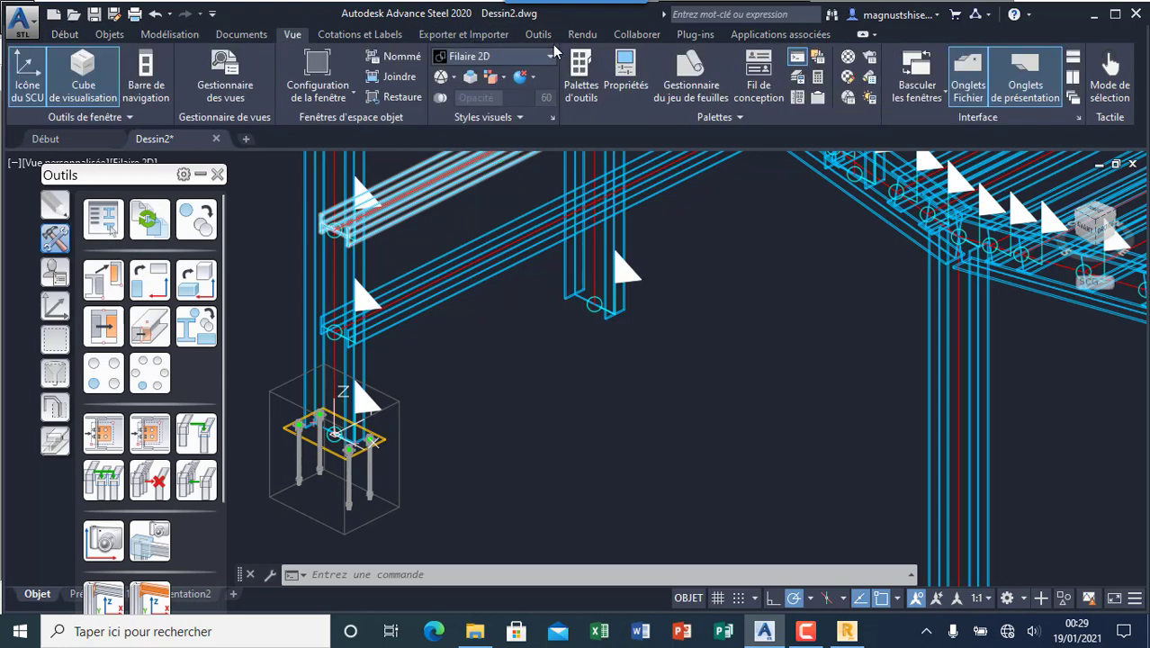
click(550, 57)
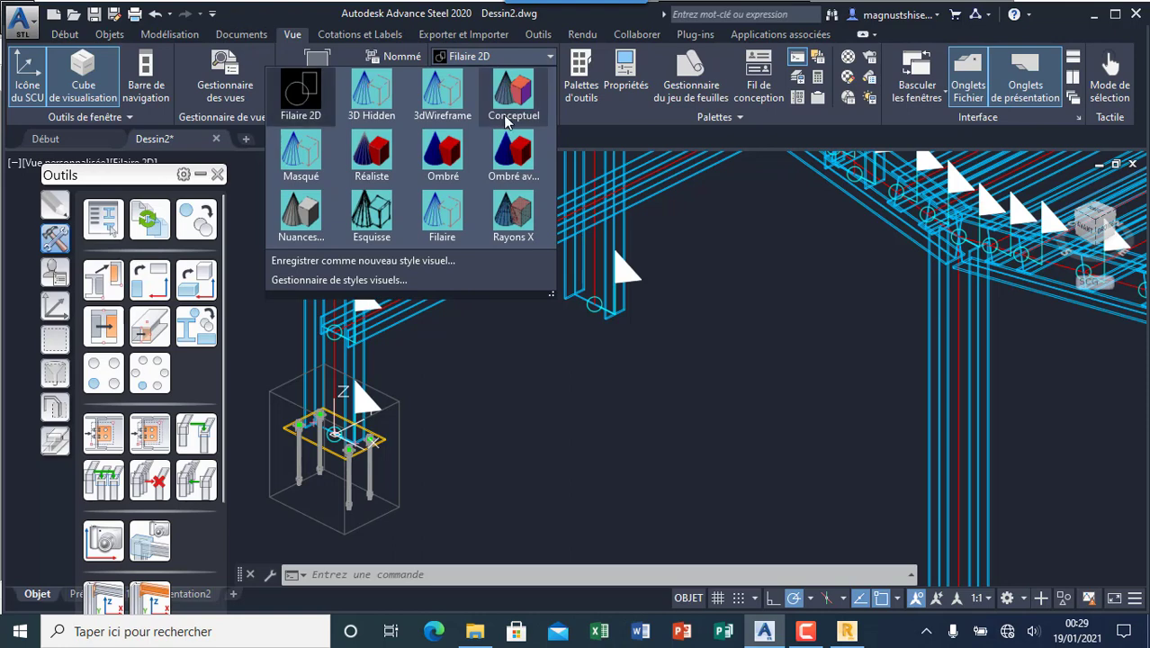
key(Escape)
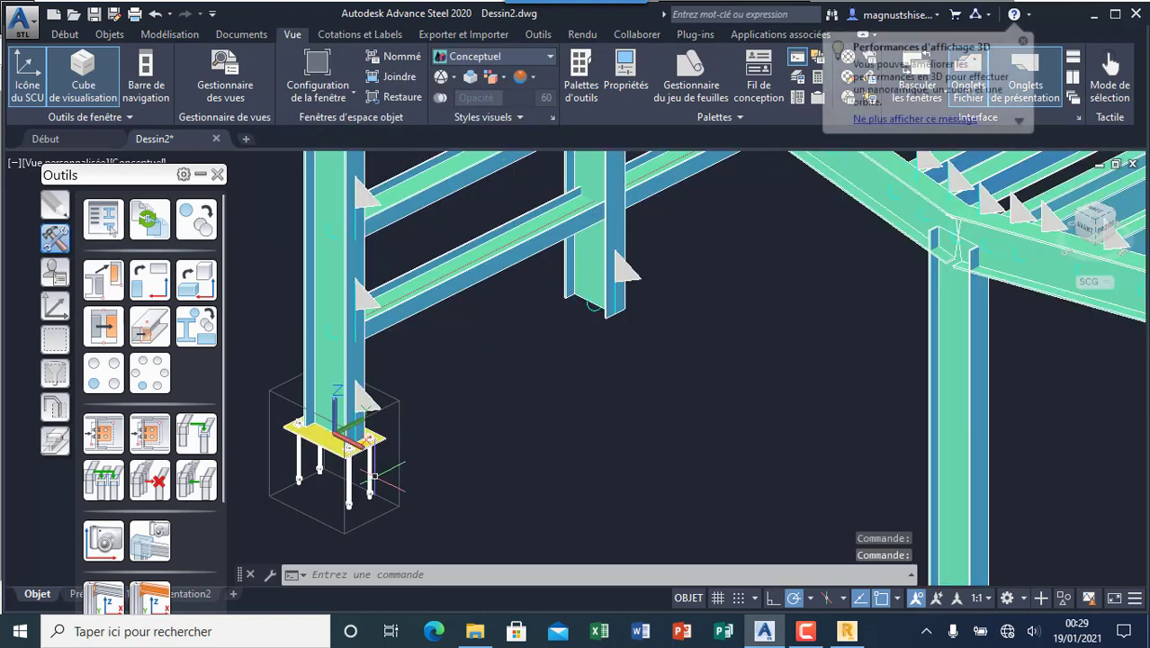
Examine the shaded base plate, its anchor bolts and the corner column foot against the surrounding frame.
scroll(324, 450, up, 3)
scroll(267, 415, up, 3)
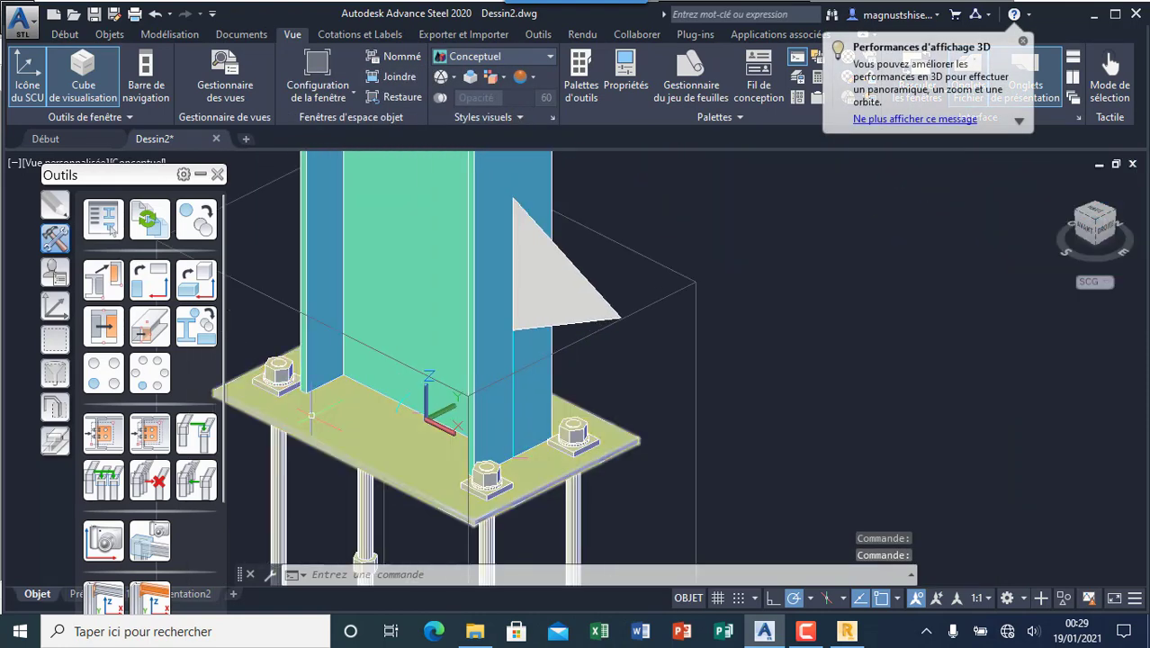
scroll(373, 411, down, 5)
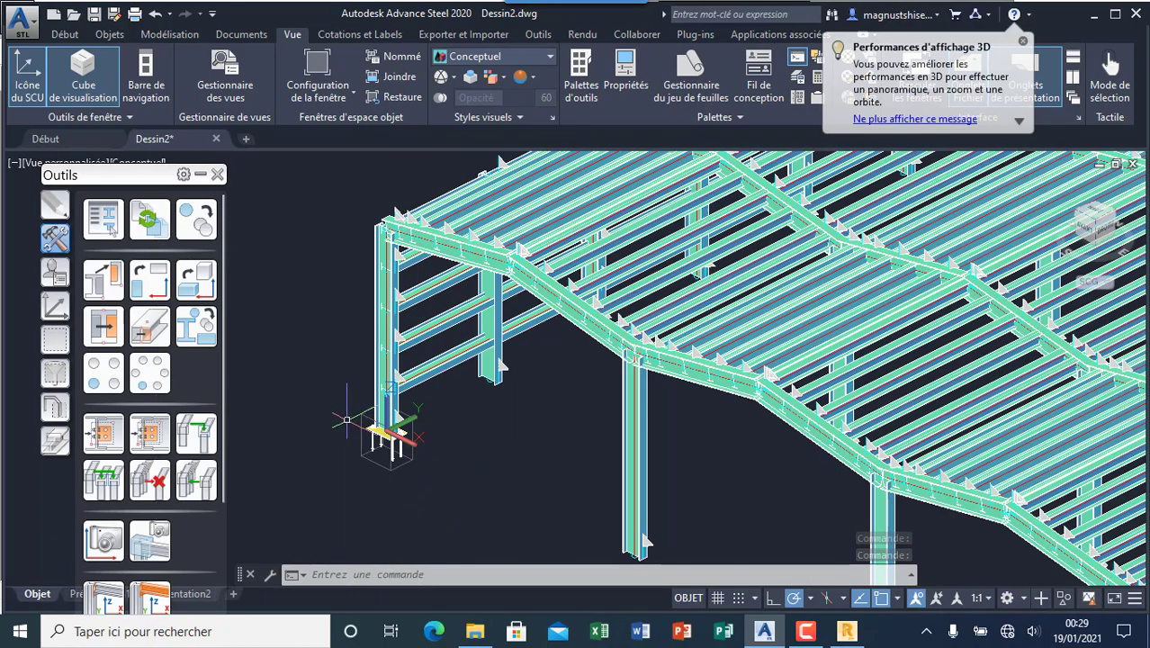
scroll(410, 418, up, 2)
scroll(360, 418, down, 5)
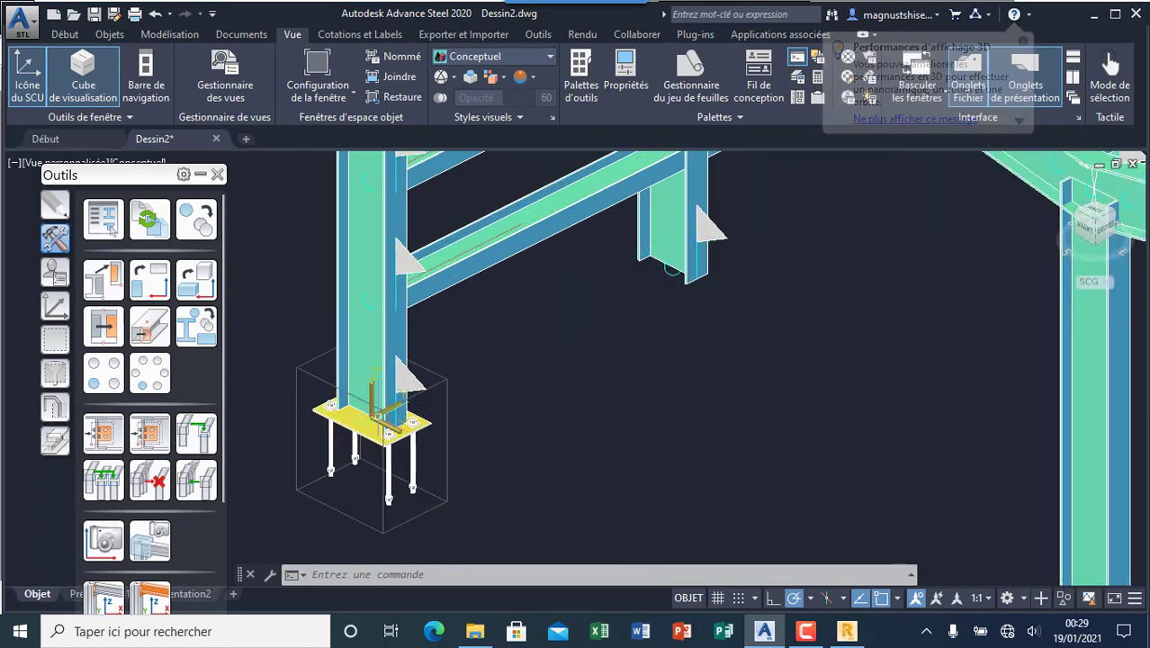
scroll(360, 410, up, 5)
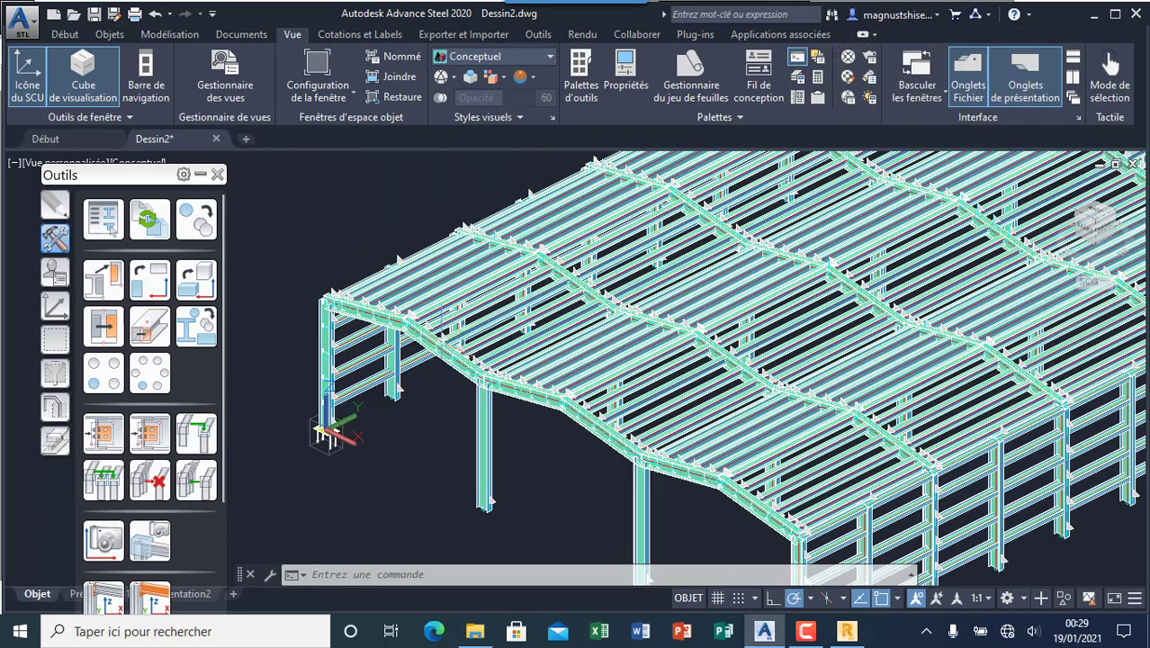
scroll(292, 422, down, 6)
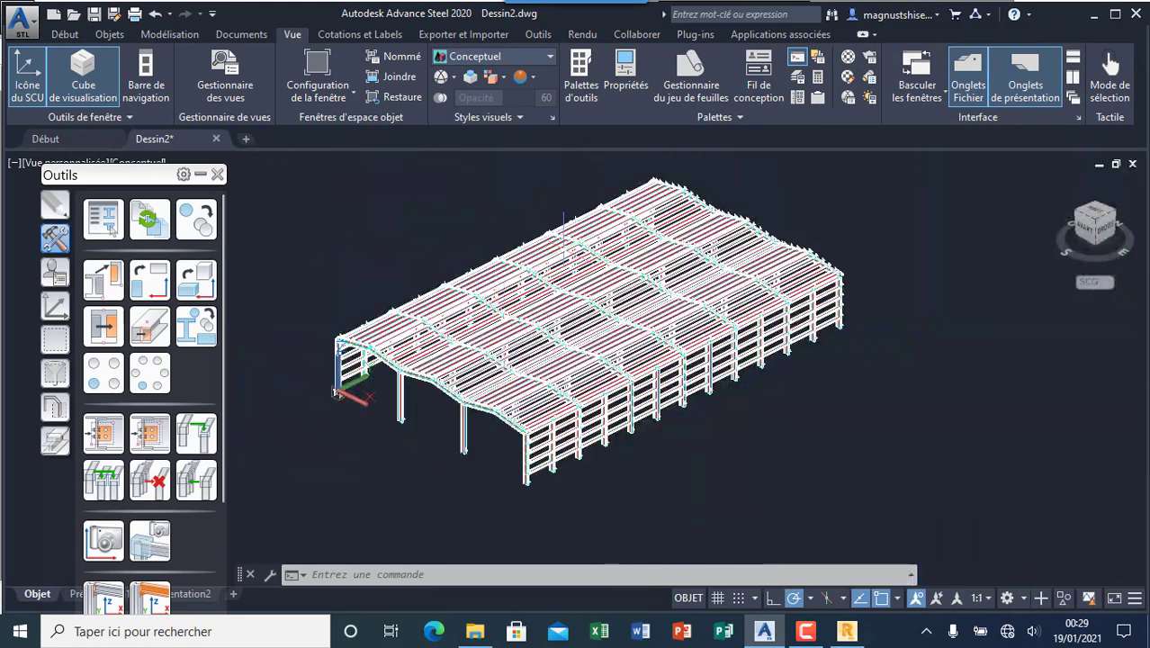
Examine the corner column-to-rafter joint, the base plate and the overall shaded three-bay steel structure.
scroll(409, 288, up, 2)
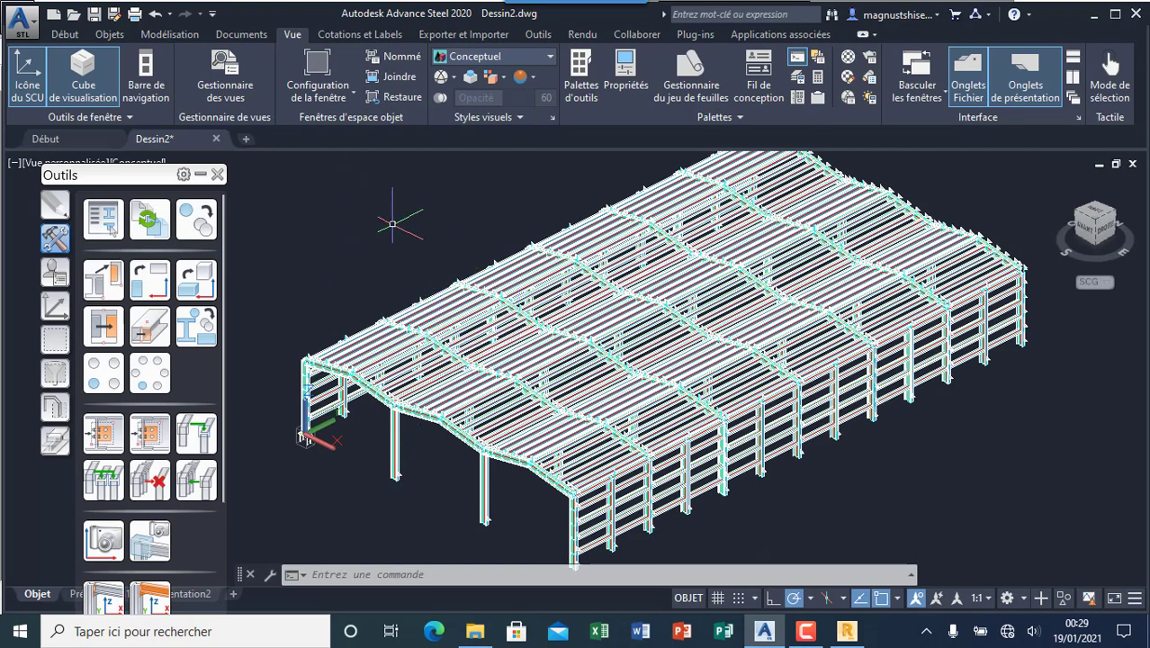
scroll(294, 350, up, 4)
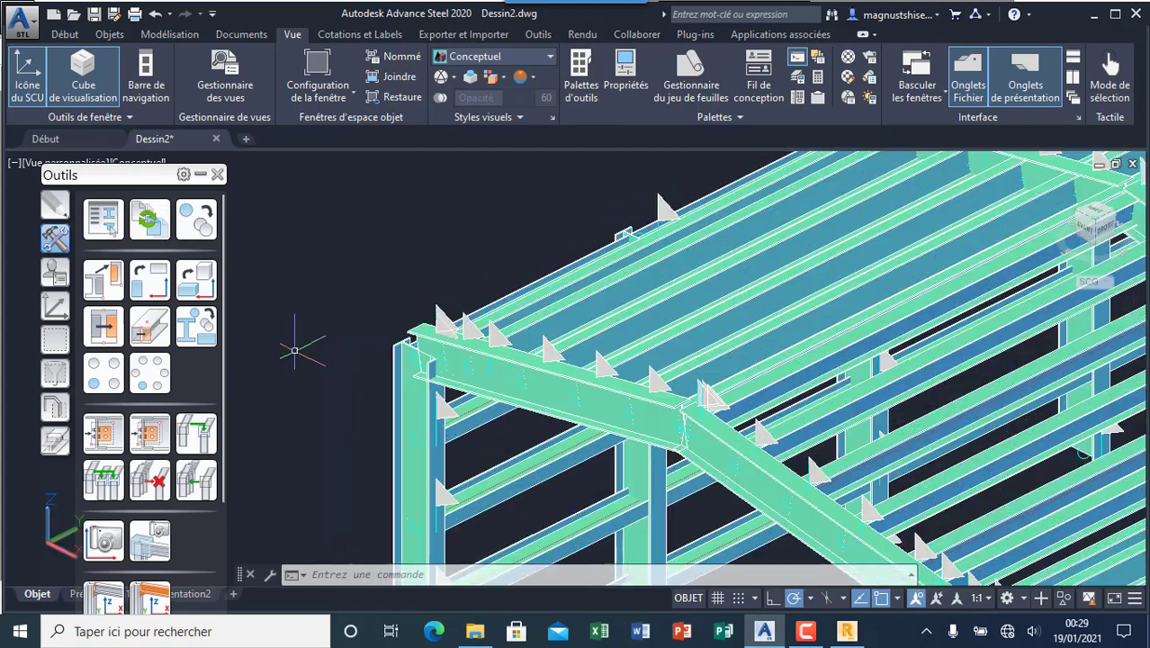
scroll(424, 257, down, 5)
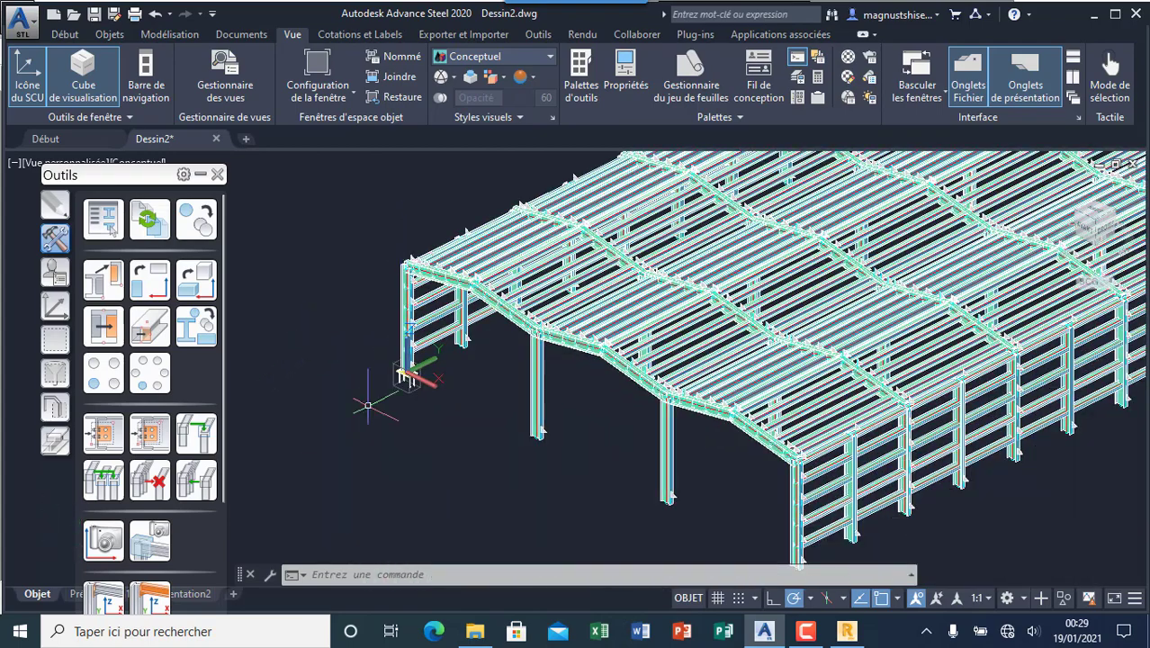
scroll(368, 404, down, 3)
scroll(382, 414, up, 3)
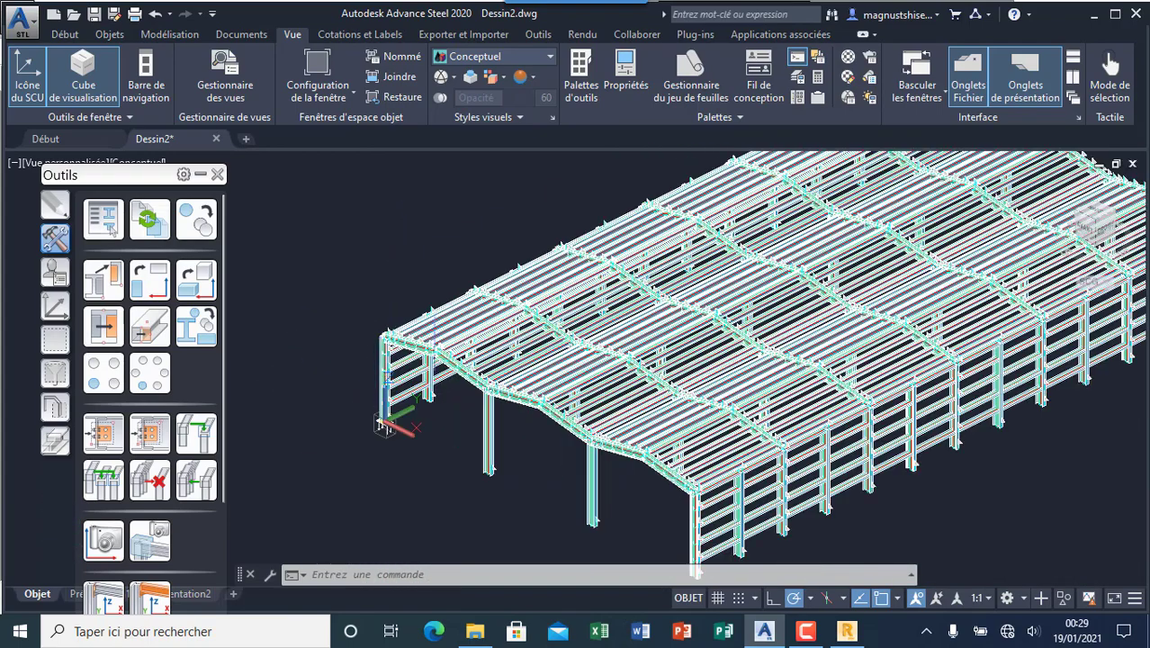
scroll(423, 314, up, 5)
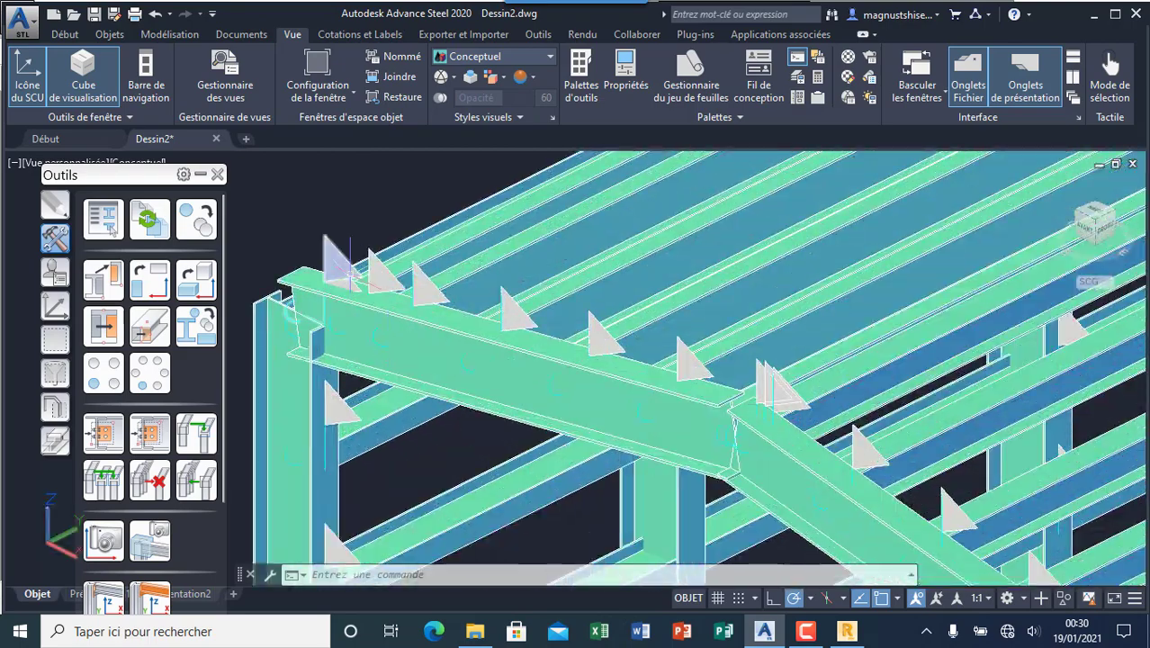
scroll(346, 396, down, 5)
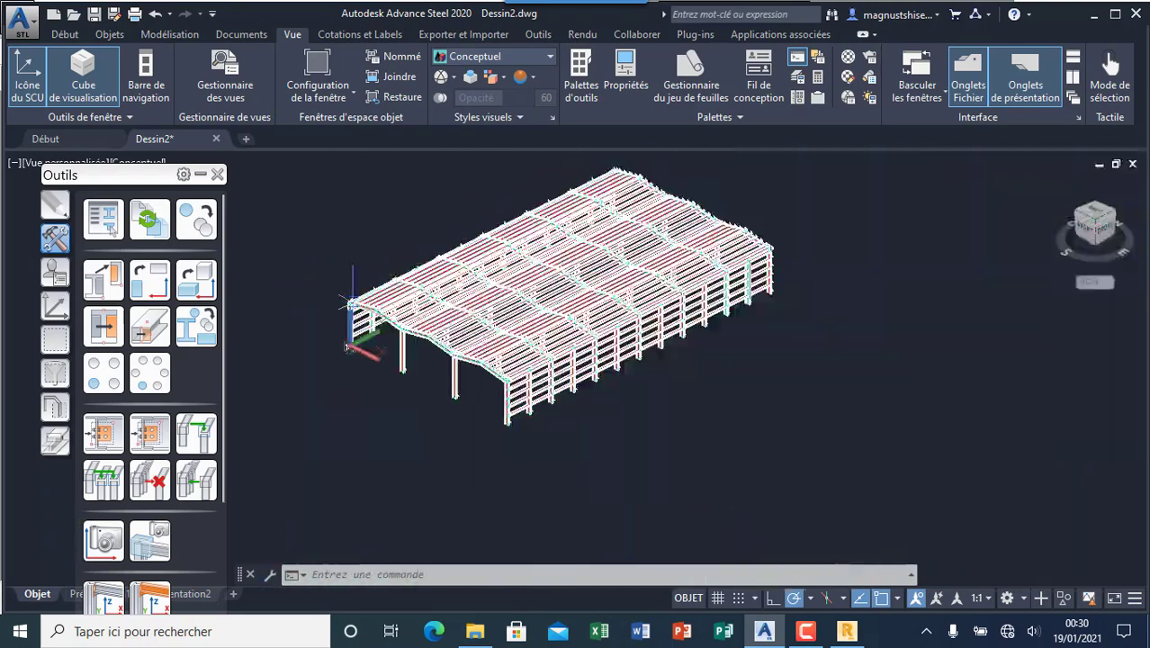
scroll(466, 221, up, 3)
scroll(439, 281, down, 4)
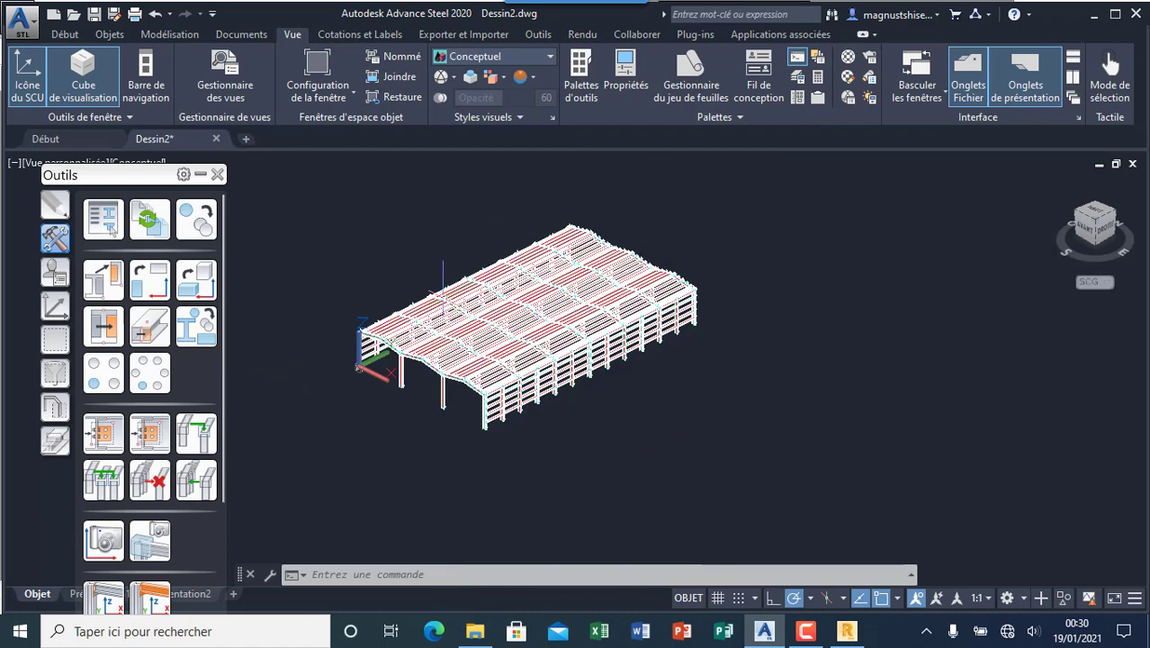
scroll(362, 315, up, 3)
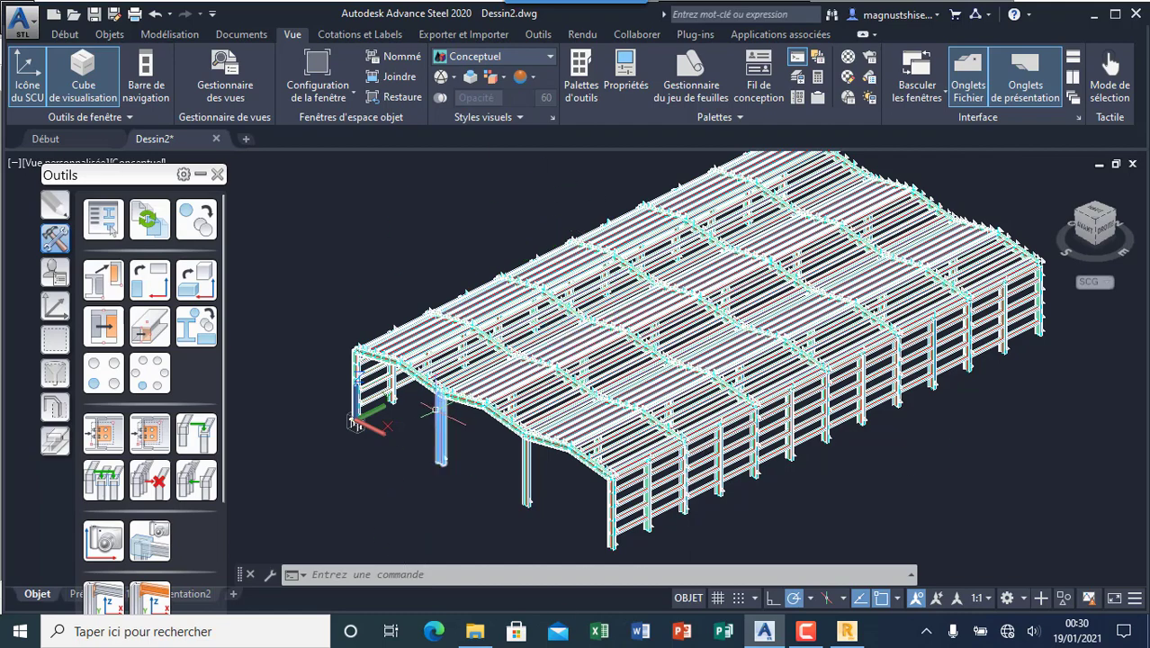
scroll(353, 425, up, 3)
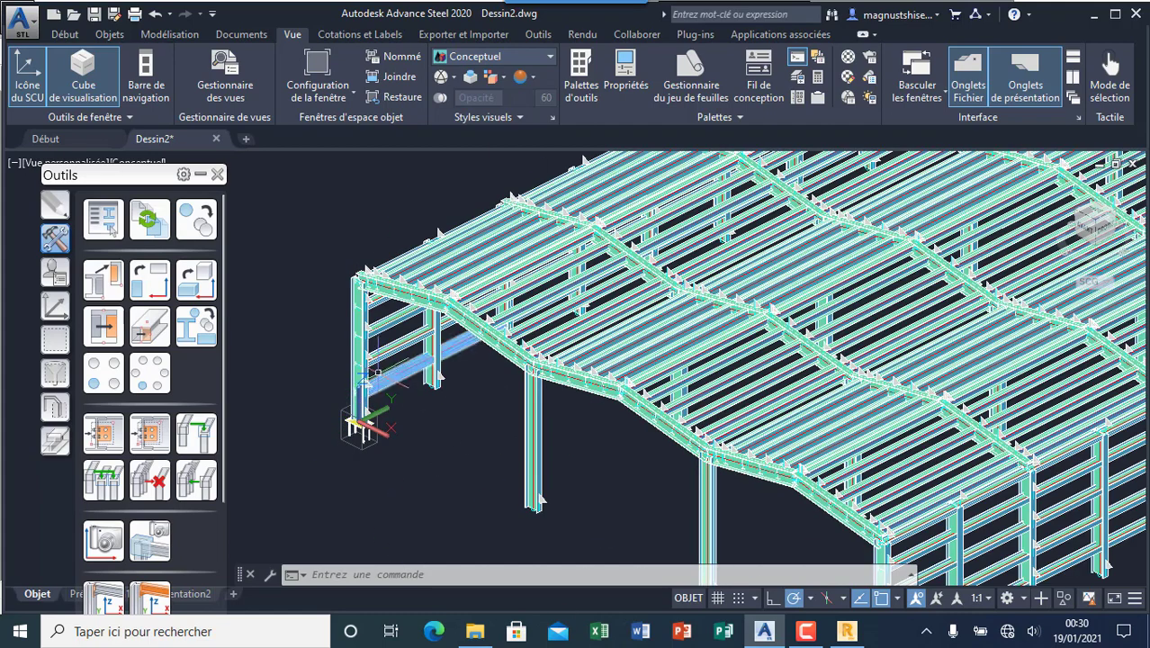
scroll(364, 421, up, 3)
scroll(364, 416, up, 2)
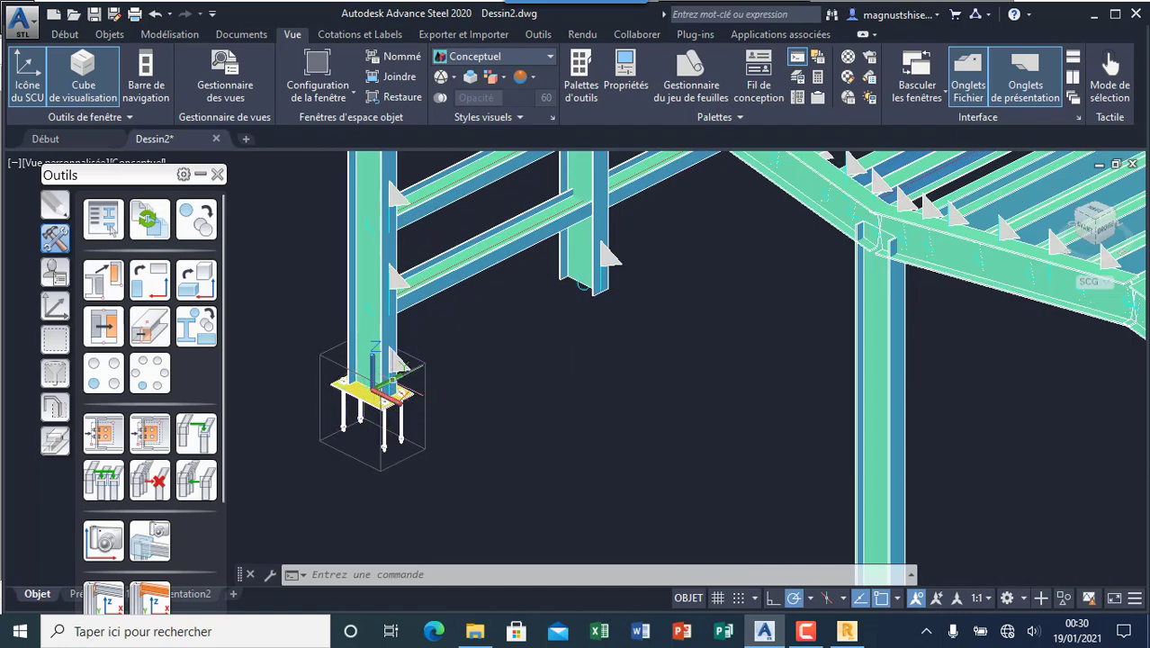
scroll(436, 435, down, 6)
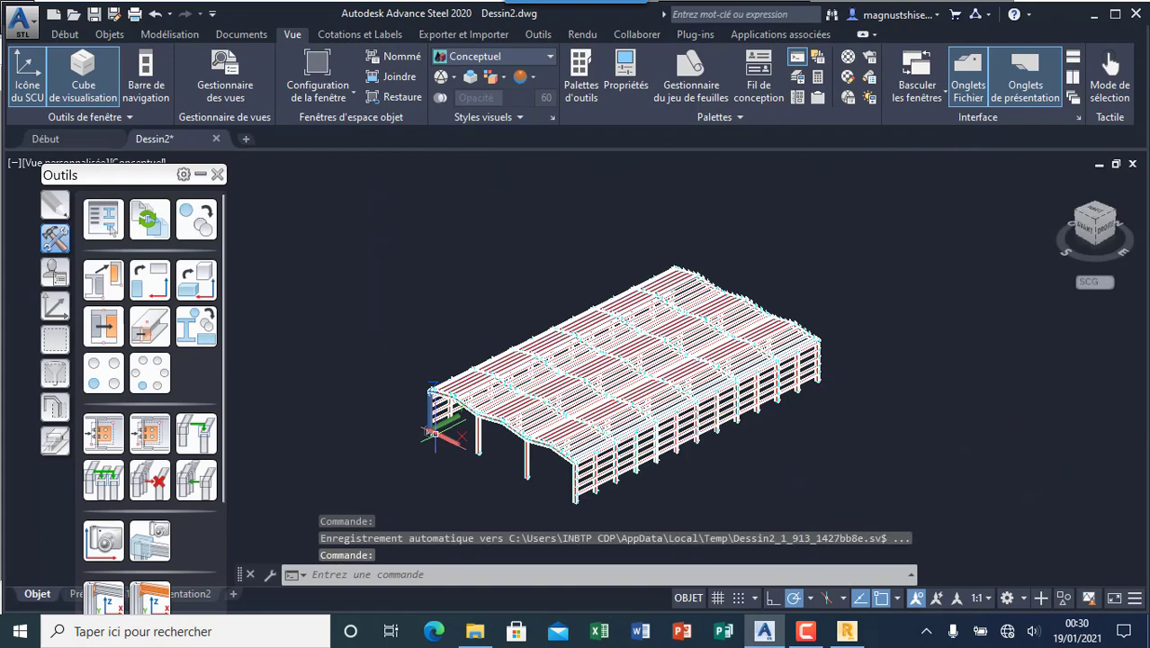
scroll(569, 475, up, 2)
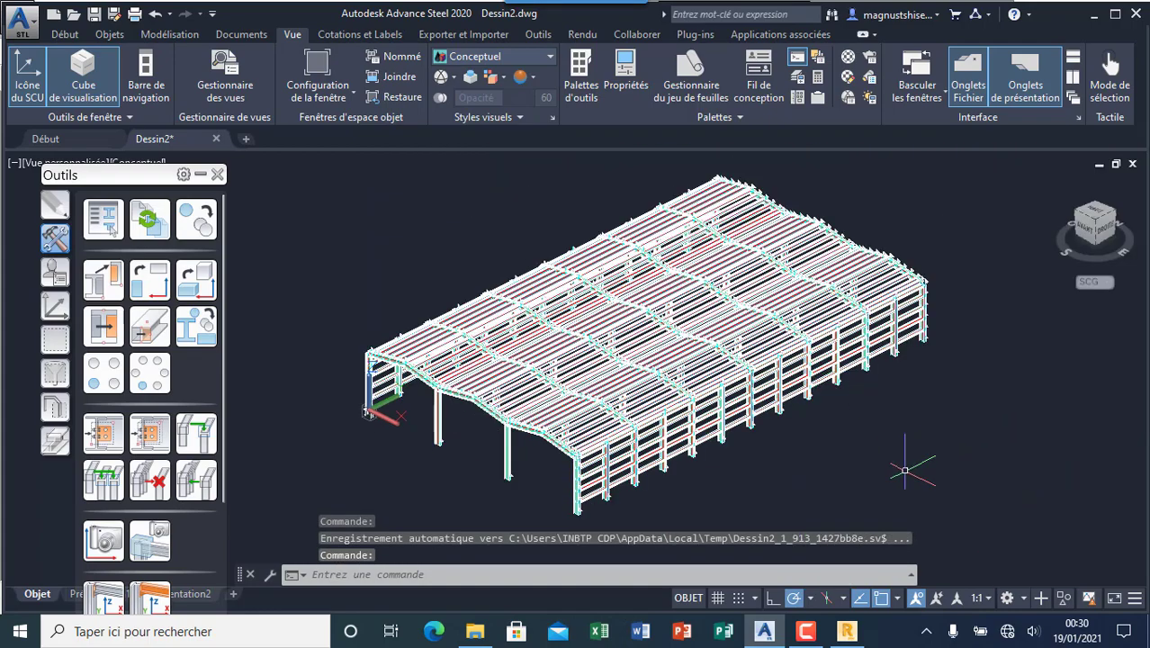
click(817, 629)
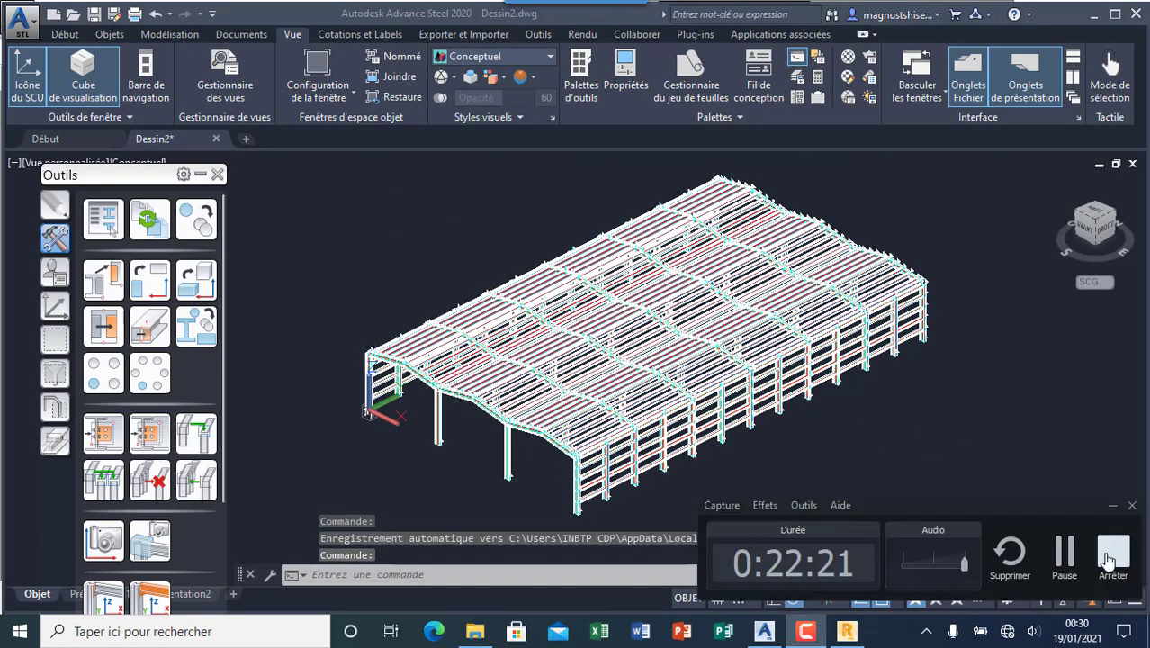